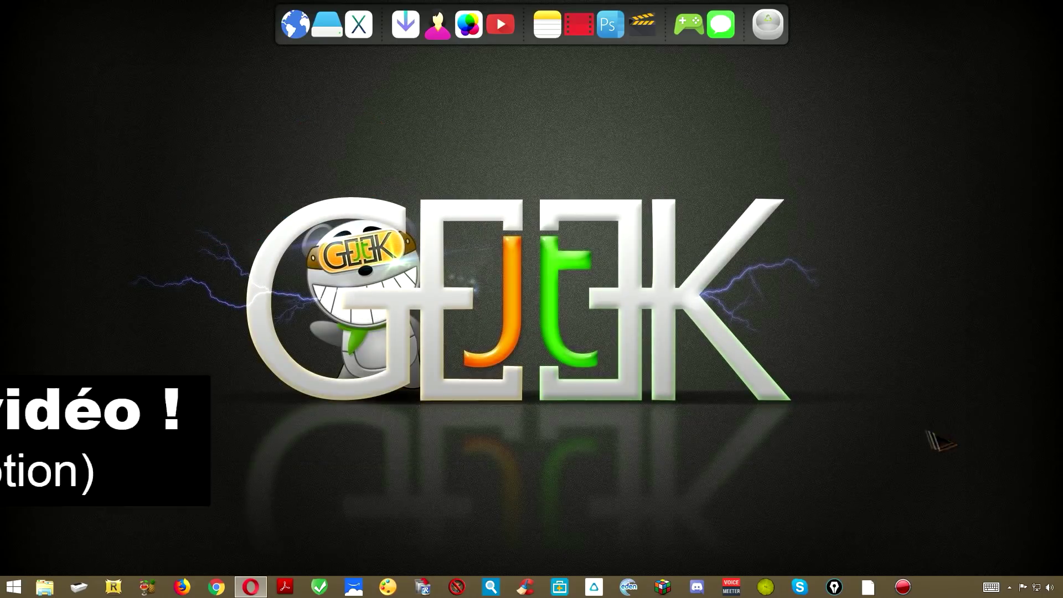
Step: Open the OBS Studio website in the Opera browser and download the Windows installer to the Téléchargements folder
click(255, 589)
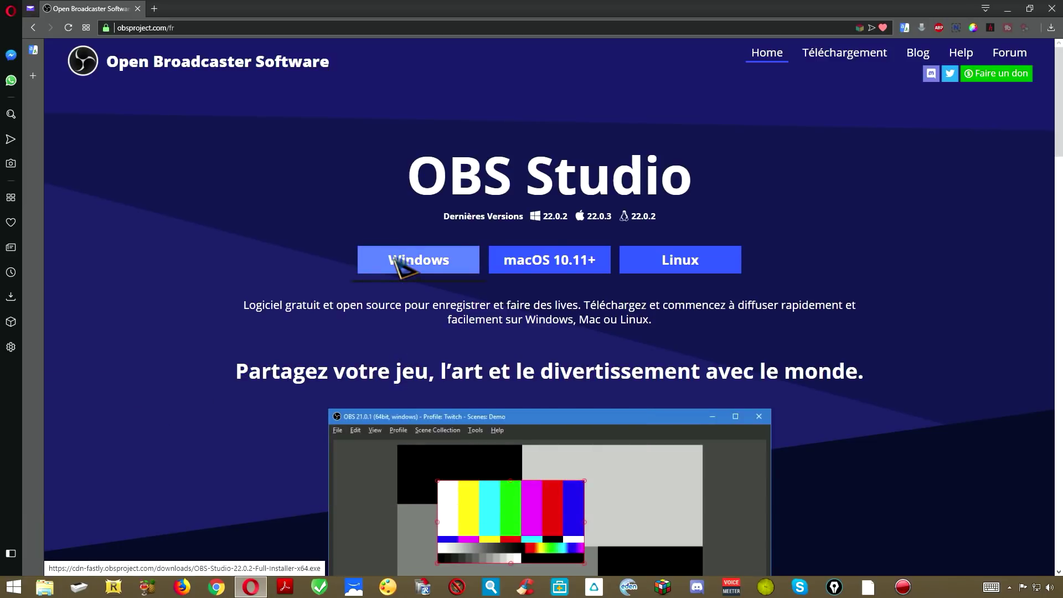
click(408, 266)
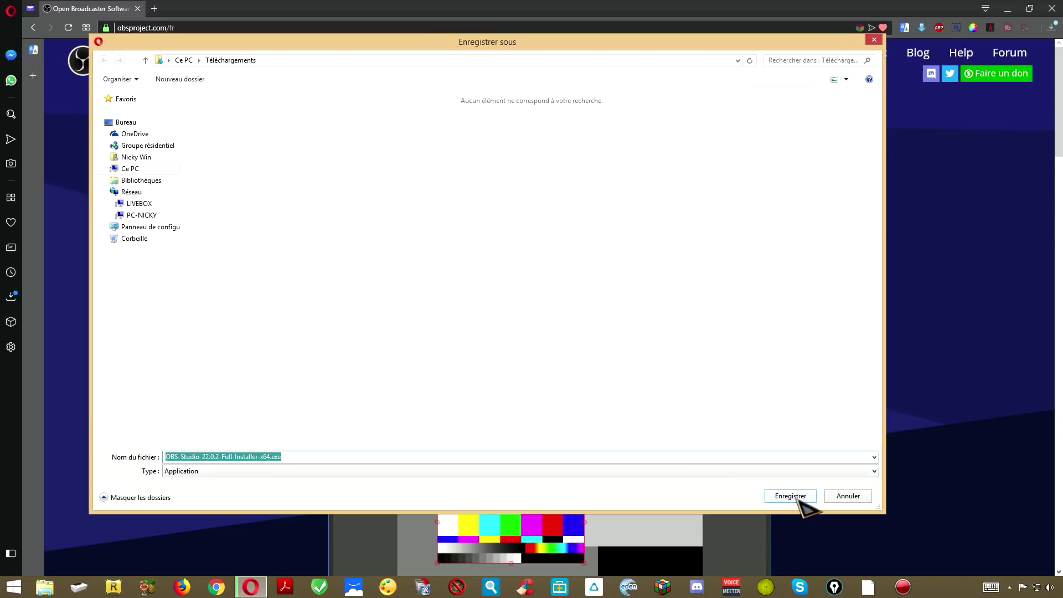
click(874, 41)
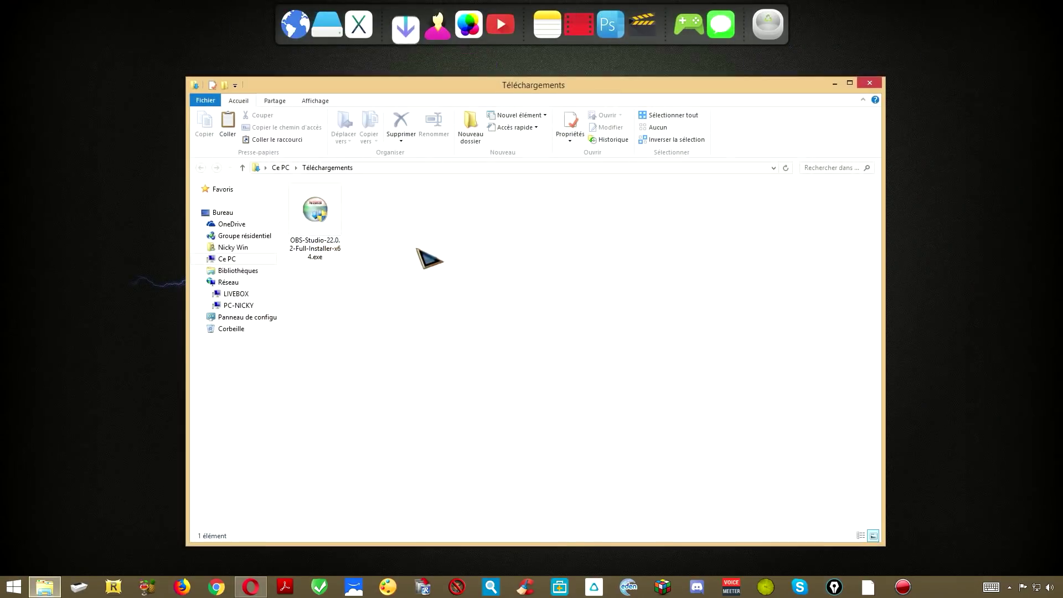
Step: Run OBS-Studio-22.0.2-Full-Installer-x64.exe from the Téléchargements folder as administrator
click(326, 224)
right_click(331, 228)
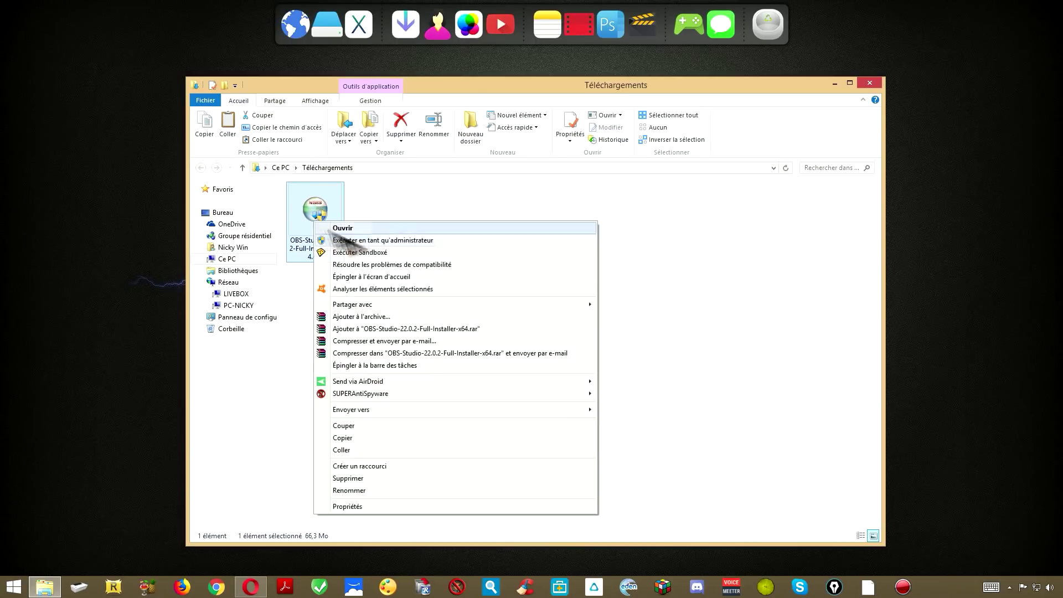
click(360, 241)
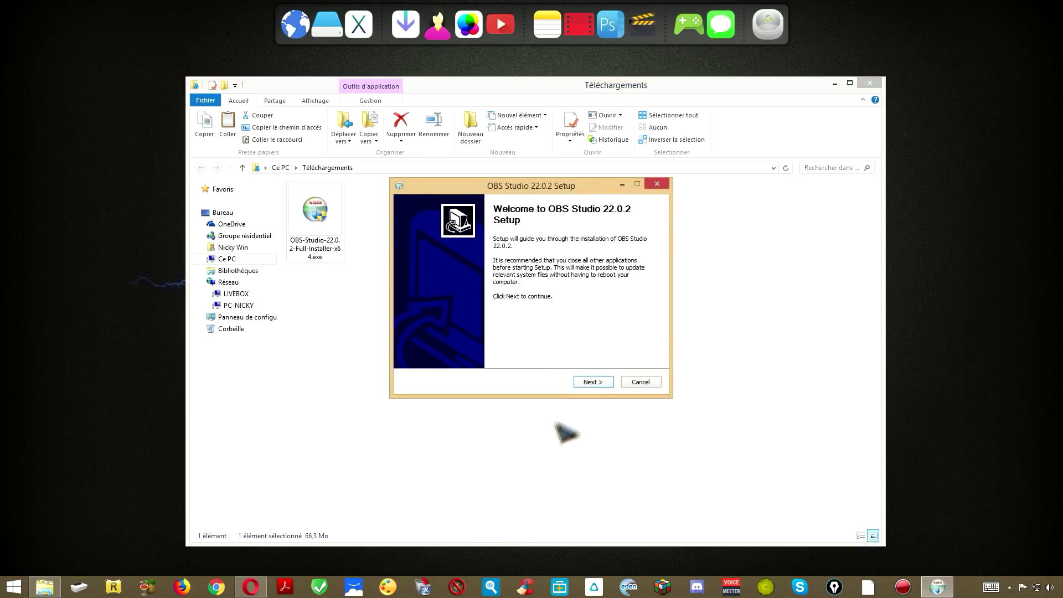
Step: Install OBS Studio 22.0.2 in C:\Program Files\obs-studio, accepting the licence, and finish with the launch option enabled
click(592, 382)
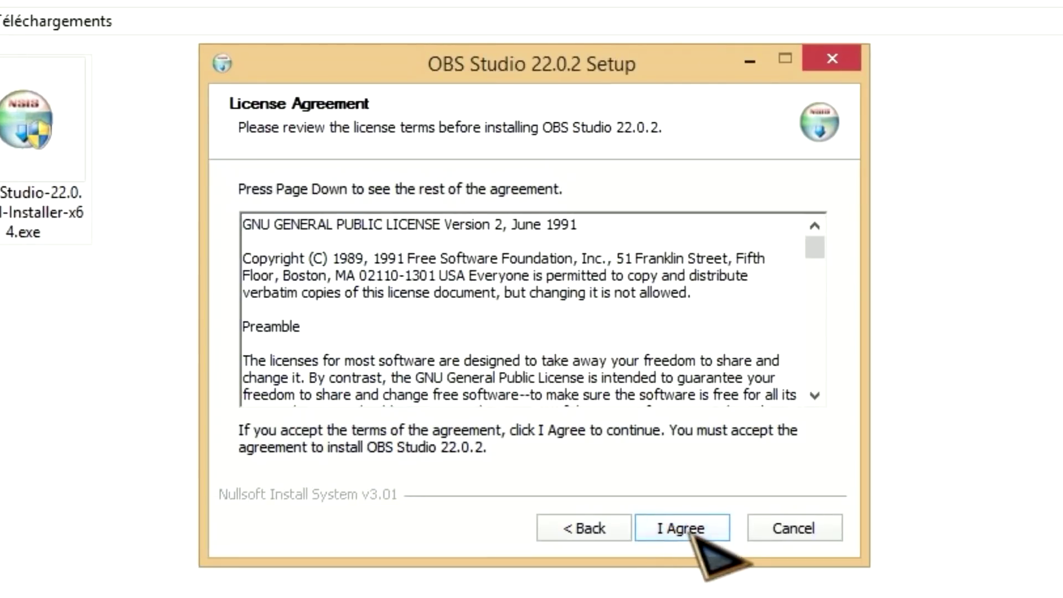
click(658, 490)
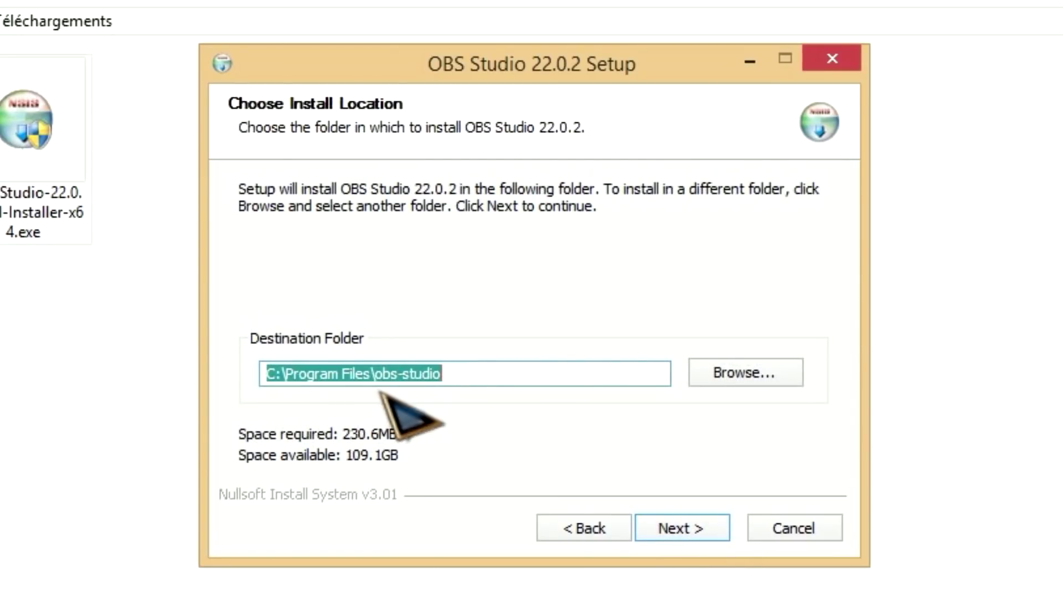
click(692, 527)
click(680, 536)
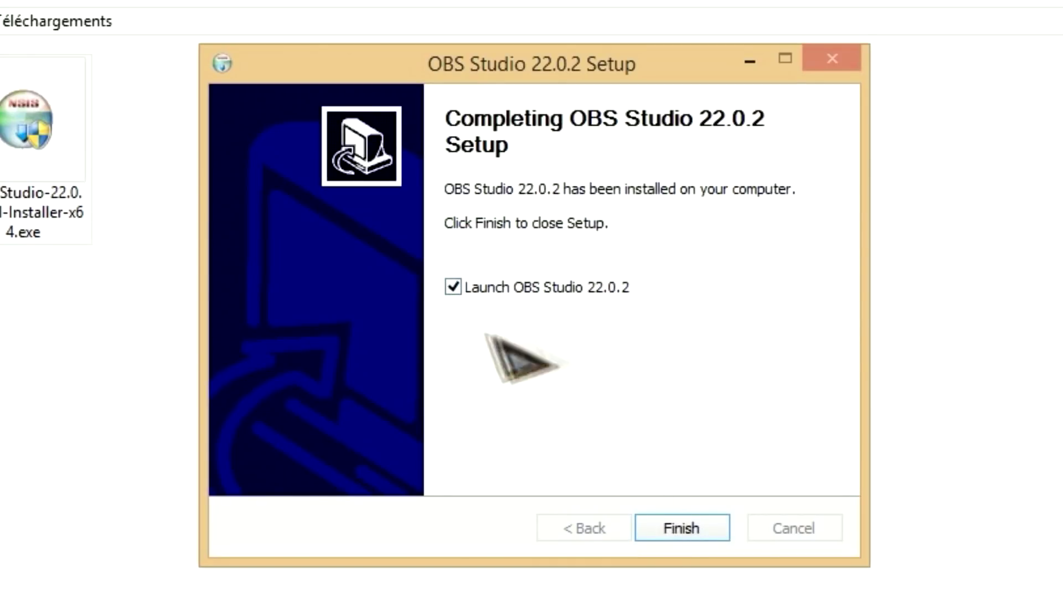
click(685, 528)
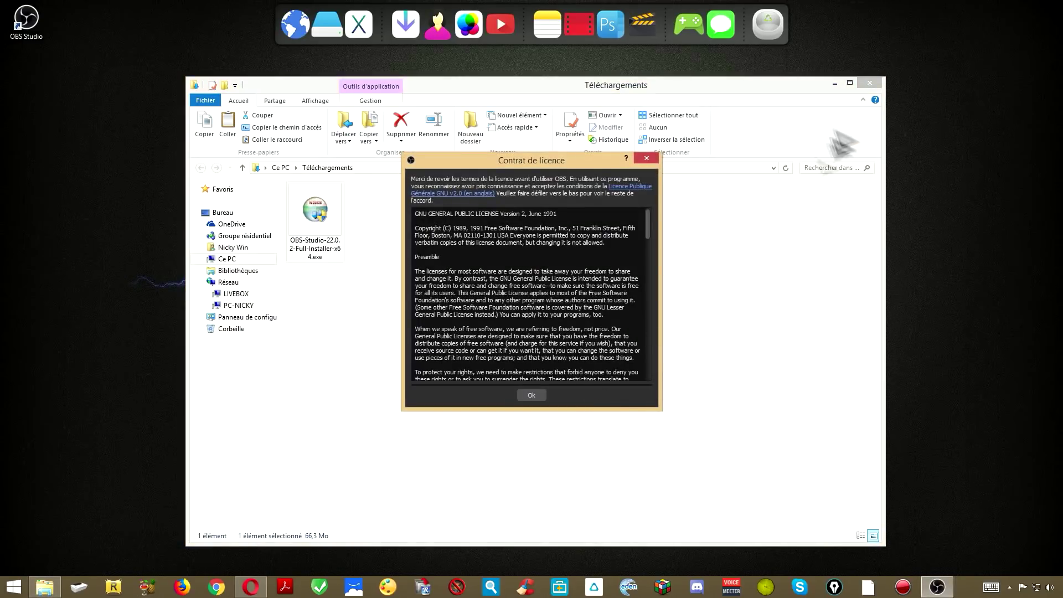
Step: Close the Téléchargements window and accept the OBS licence agreement
click(870, 83)
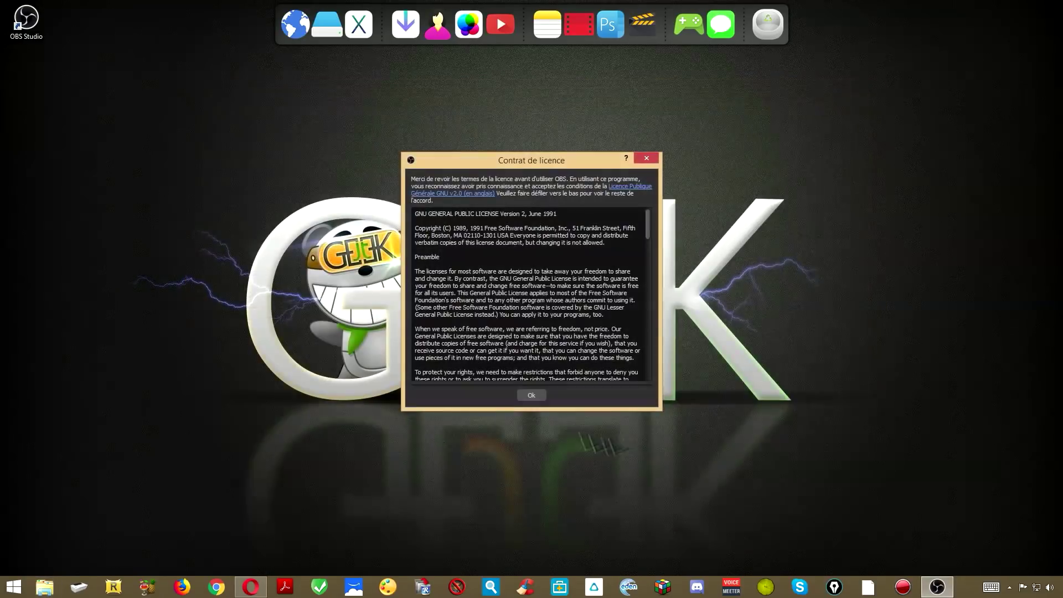
click(531, 395)
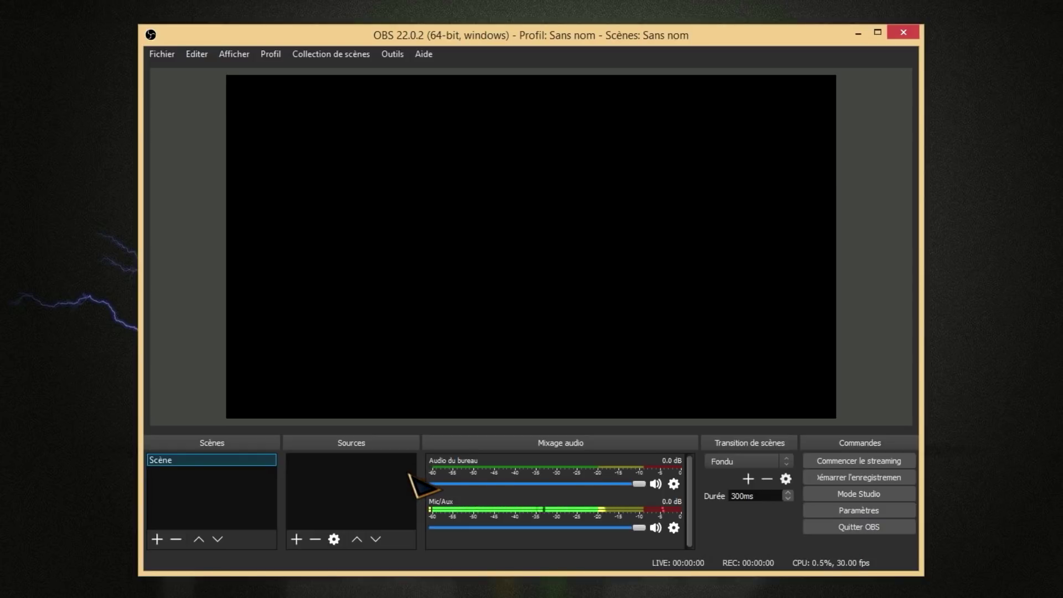
Step: Create a new profile named Bureau
click(271, 55)
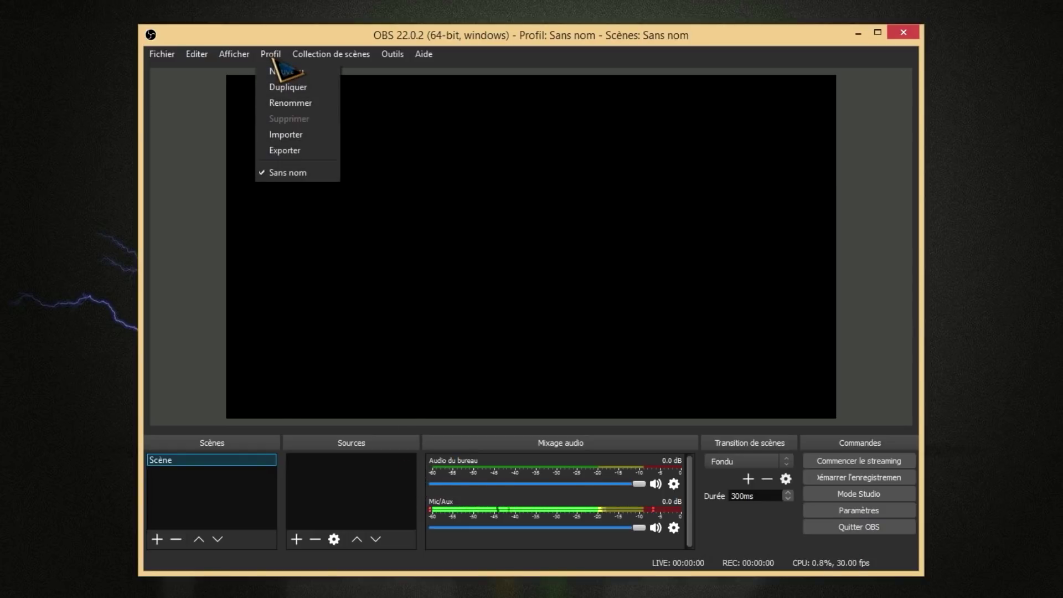
click(305, 74)
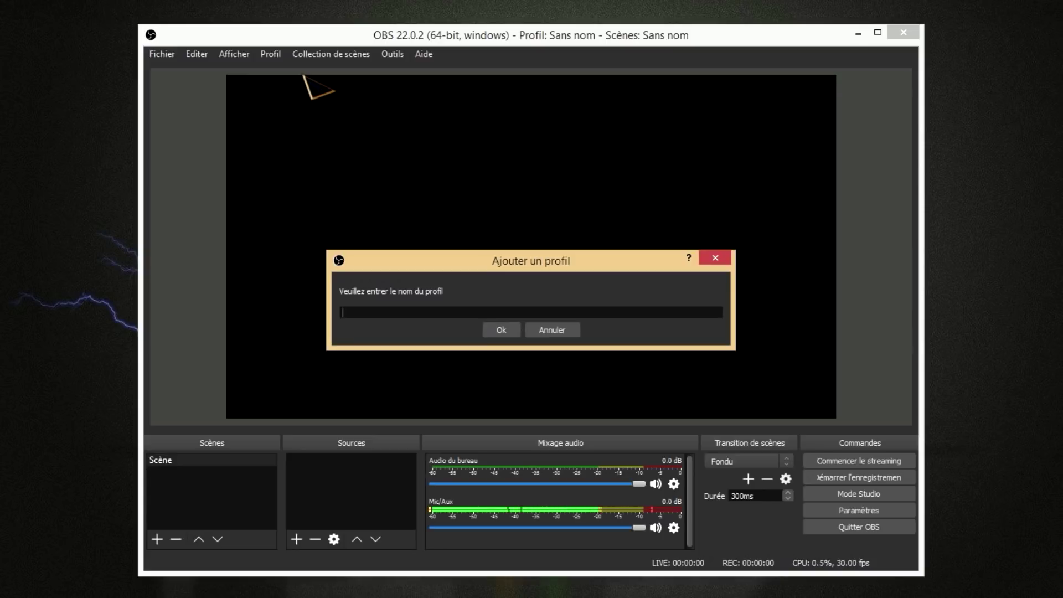
click(501, 329)
Step: Switch to the Sans nom profile and delete it
click(265, 56)
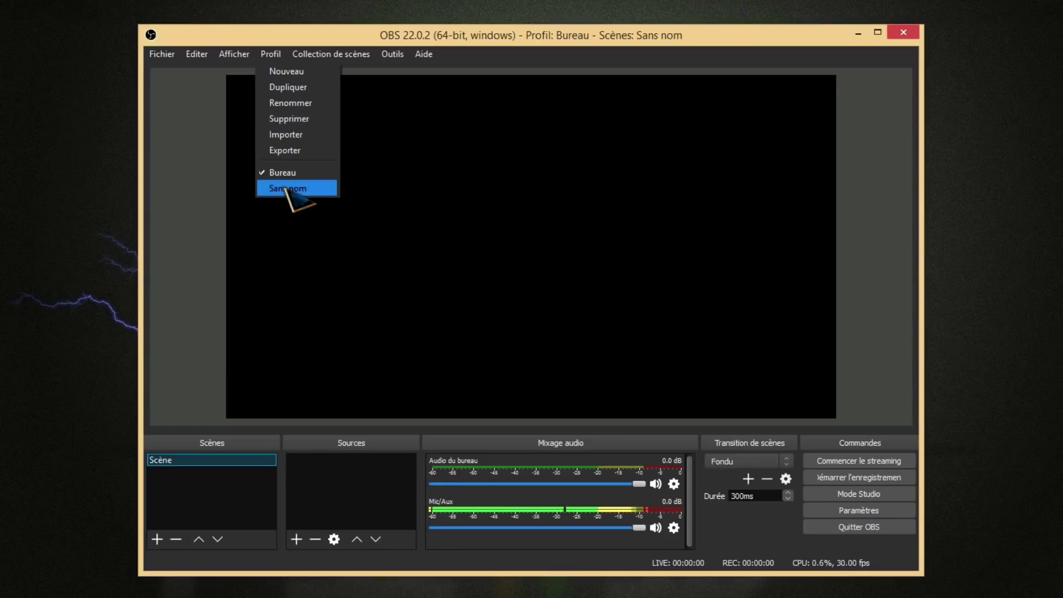
click(302, 189)
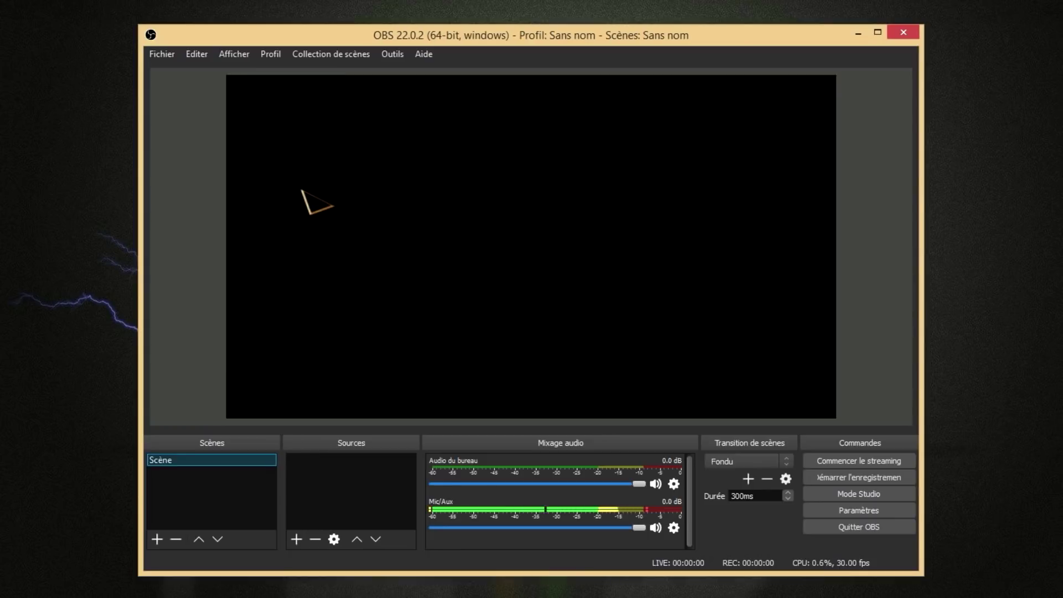
click(272, 55)
click(290, 118)
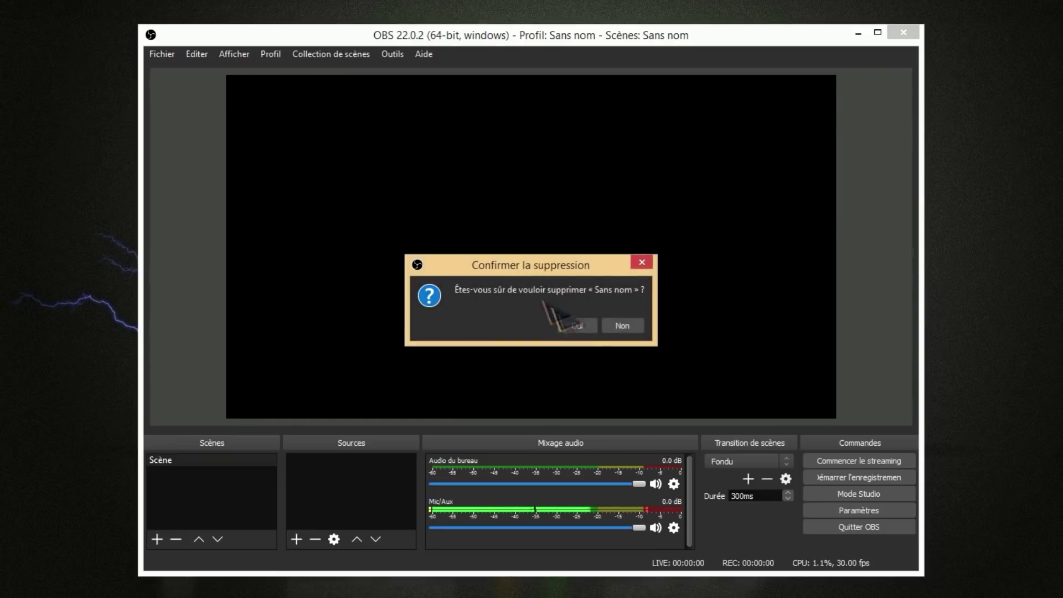
click(576, 326)
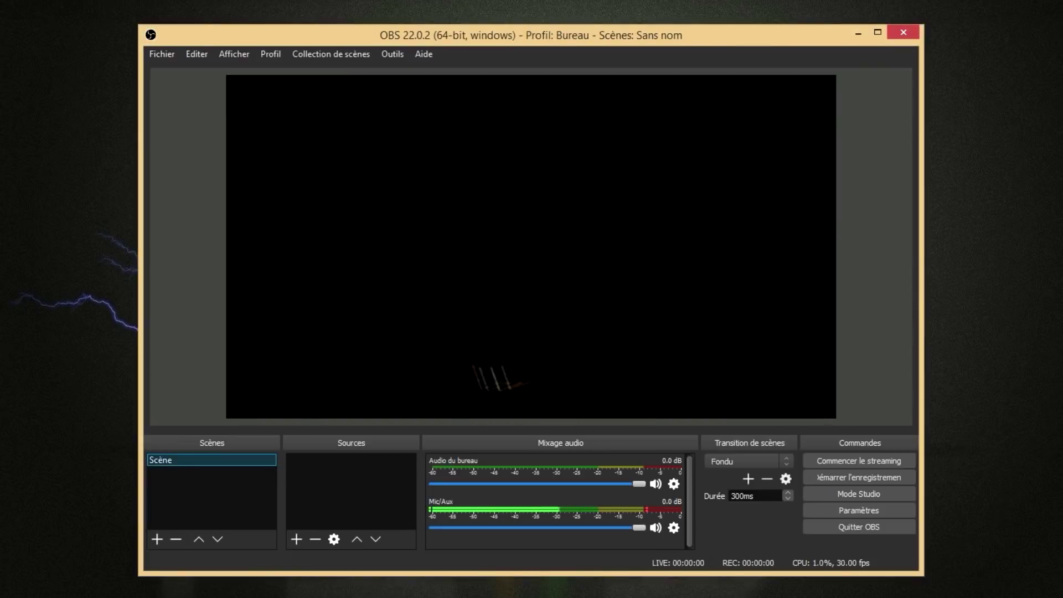
Step: Create a second profile named Stream
click(270, 54)
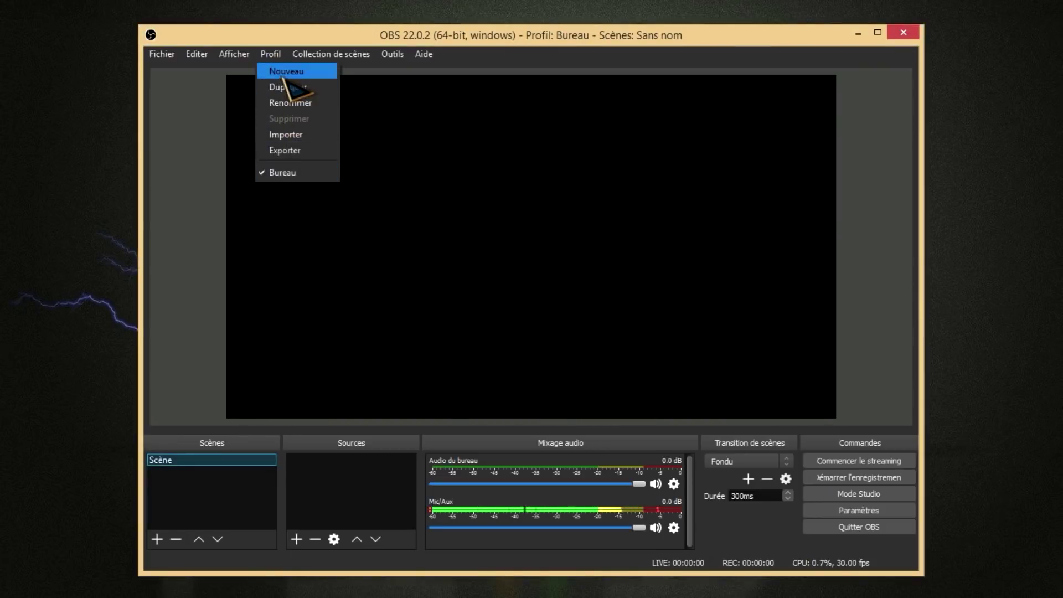
click(282, 73)
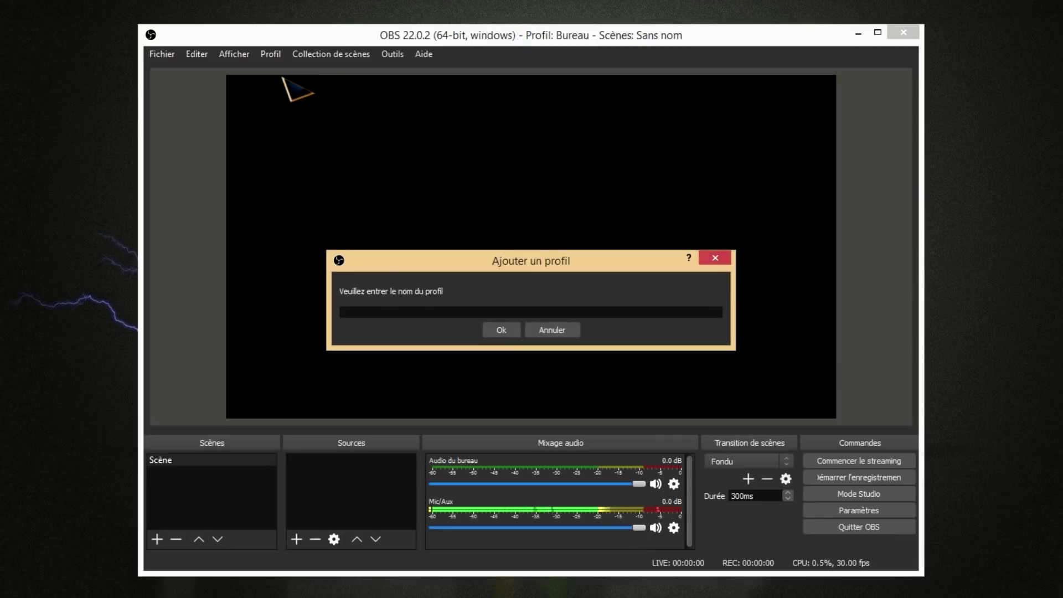
text(Stream)
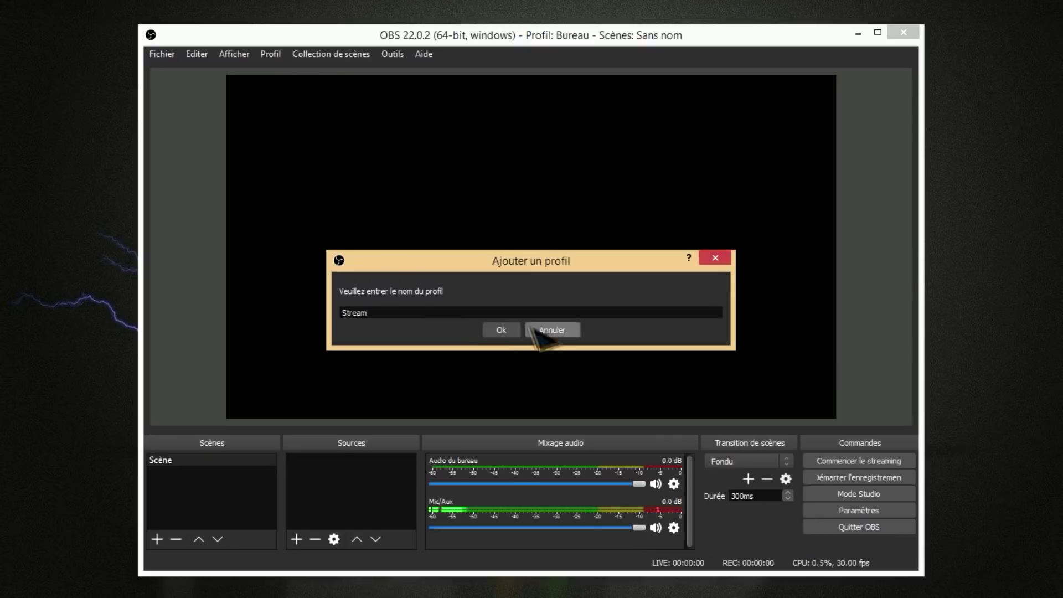
click(498, 331)
Step: Make Bureau the active profile again
click(270, 54)
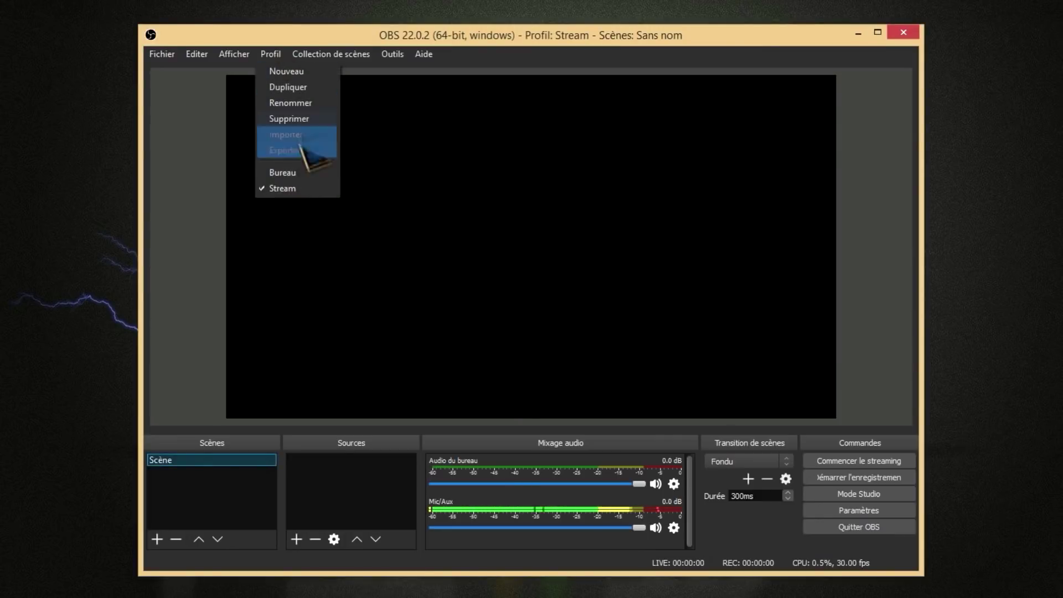
click(289, 172)
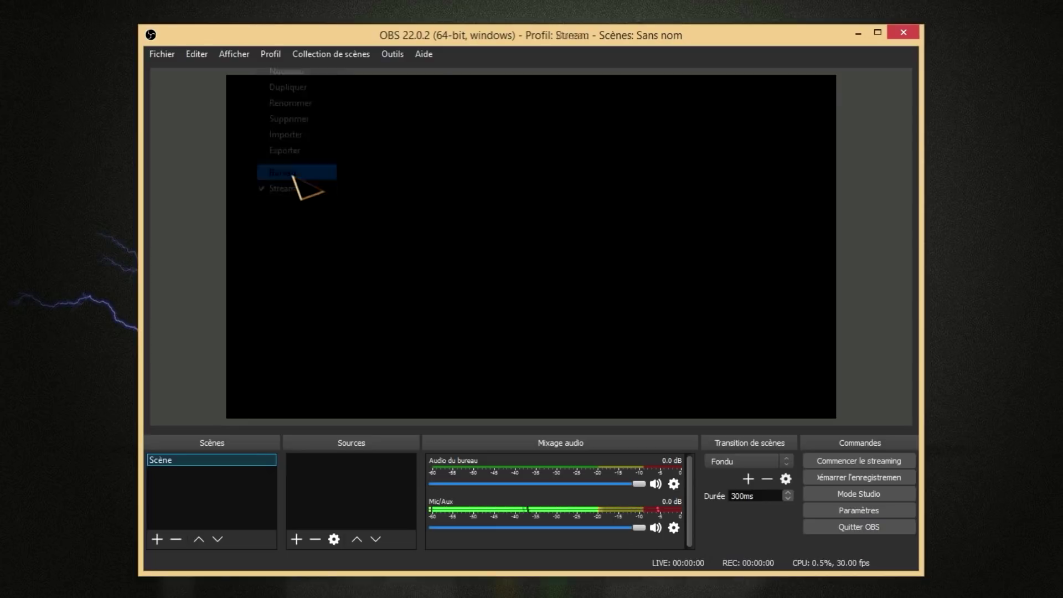
click(273, 58)
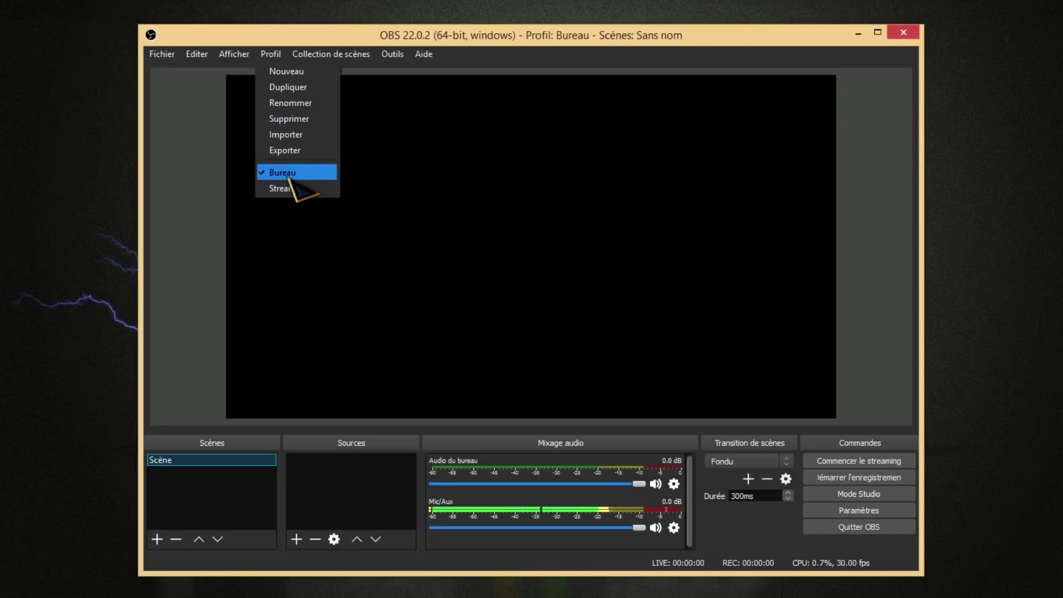
Step: Try to delete the default scene Scène
right_click(158, 460)
click(208, 527)
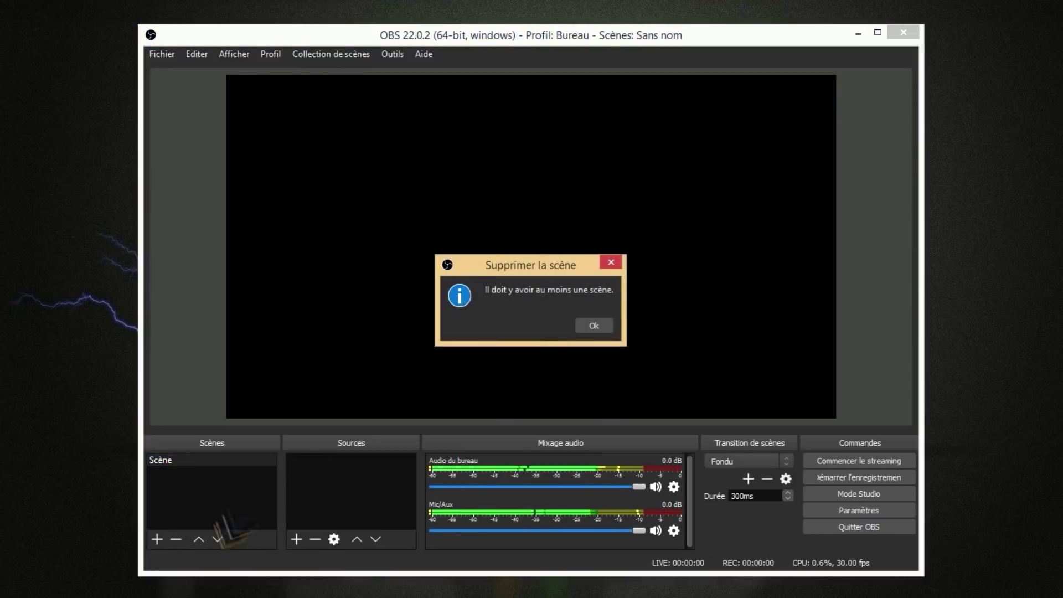
click(610, 262)
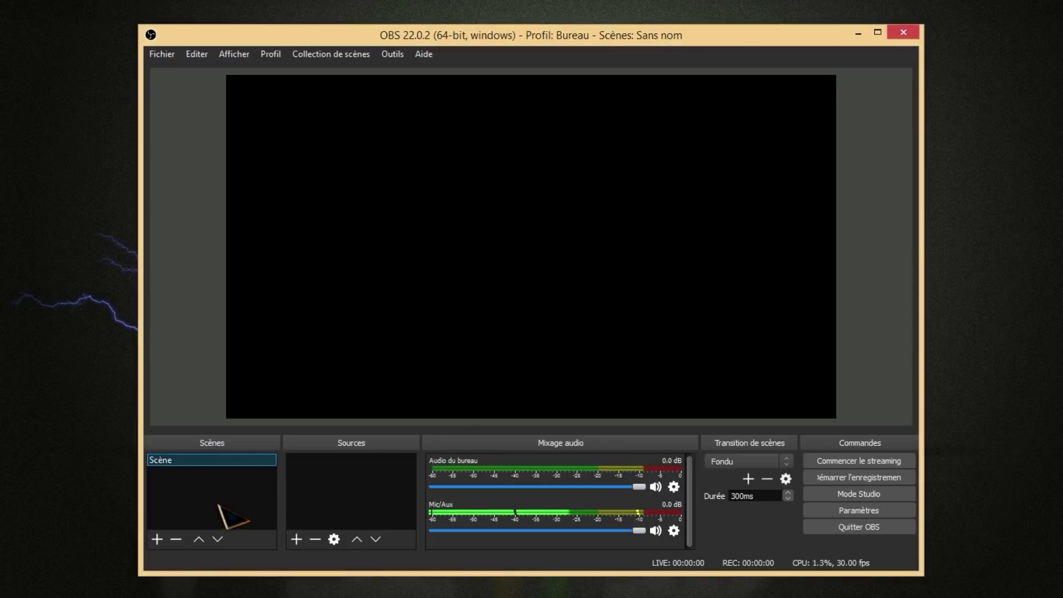
Step: Add a new scene named Ecran
click(157, 538)
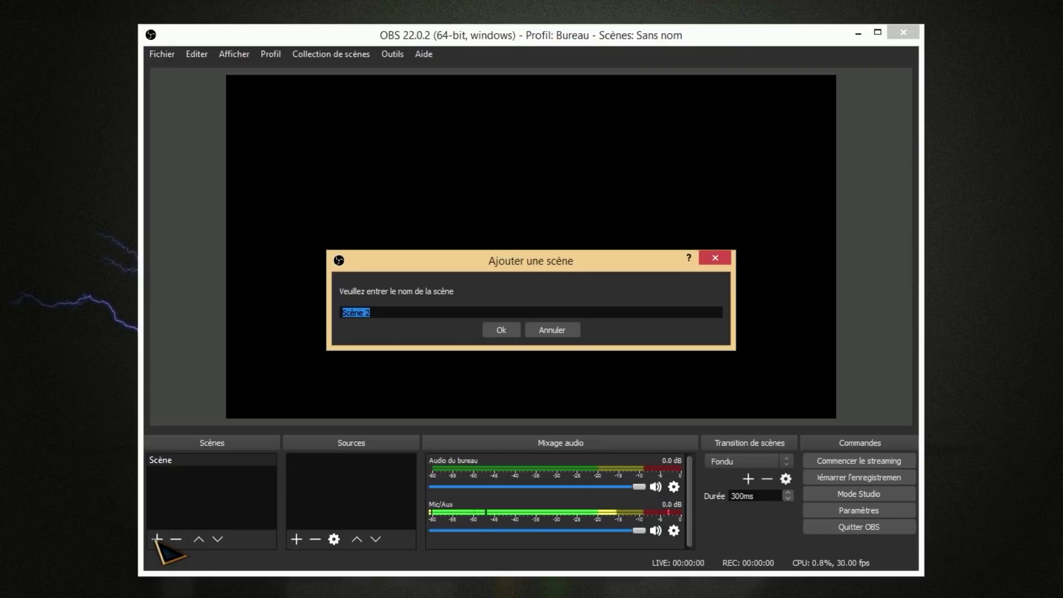
text(Ecran)
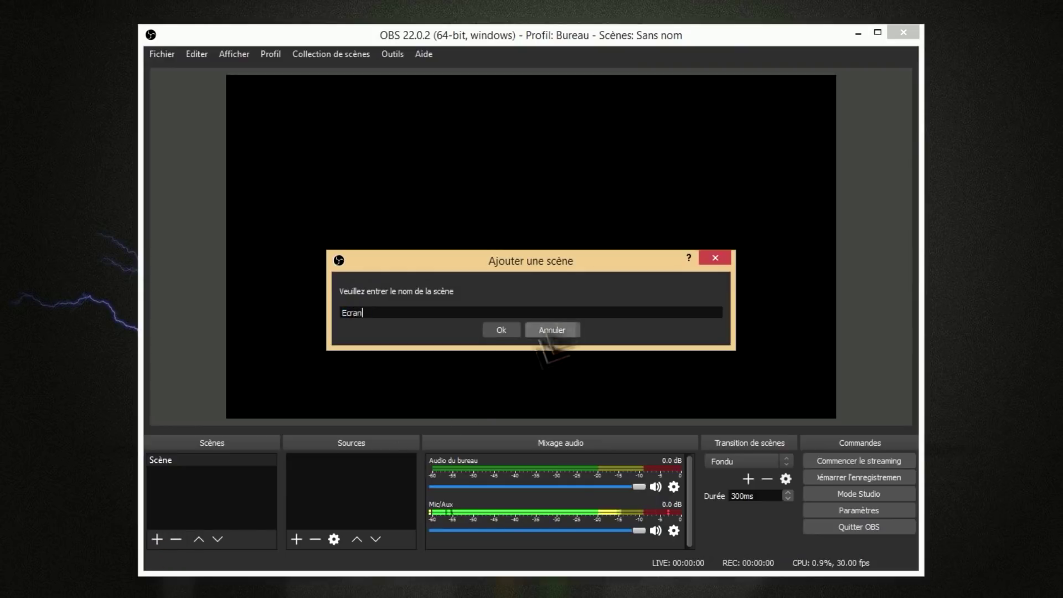
click(501, 330)
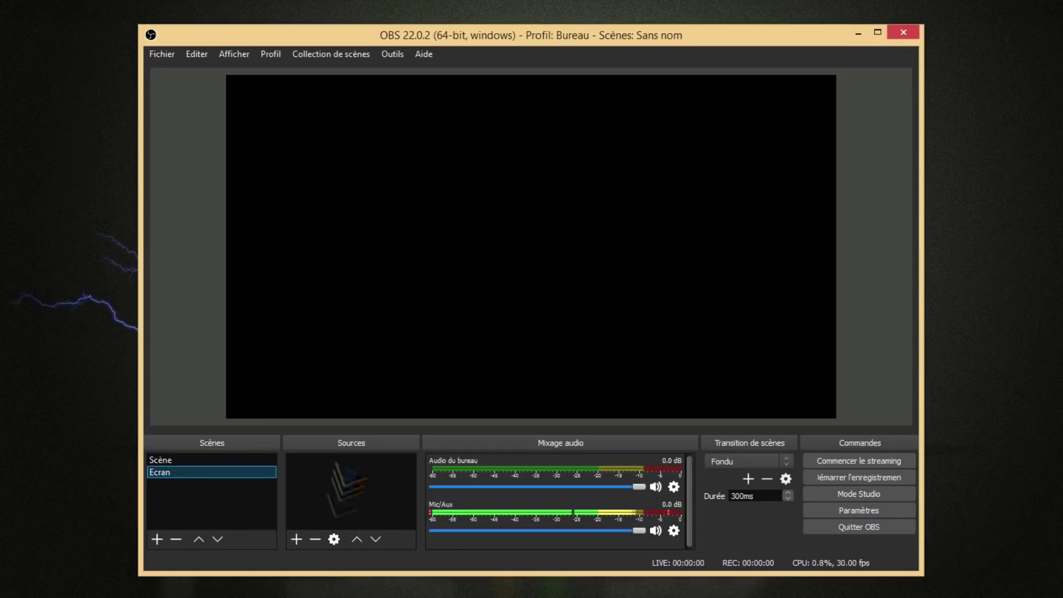
Step: Add a Capture d'écran source to the Ecran scene, capturing Écran 0 at 1920x1080 with the cursor
click(296, 539)
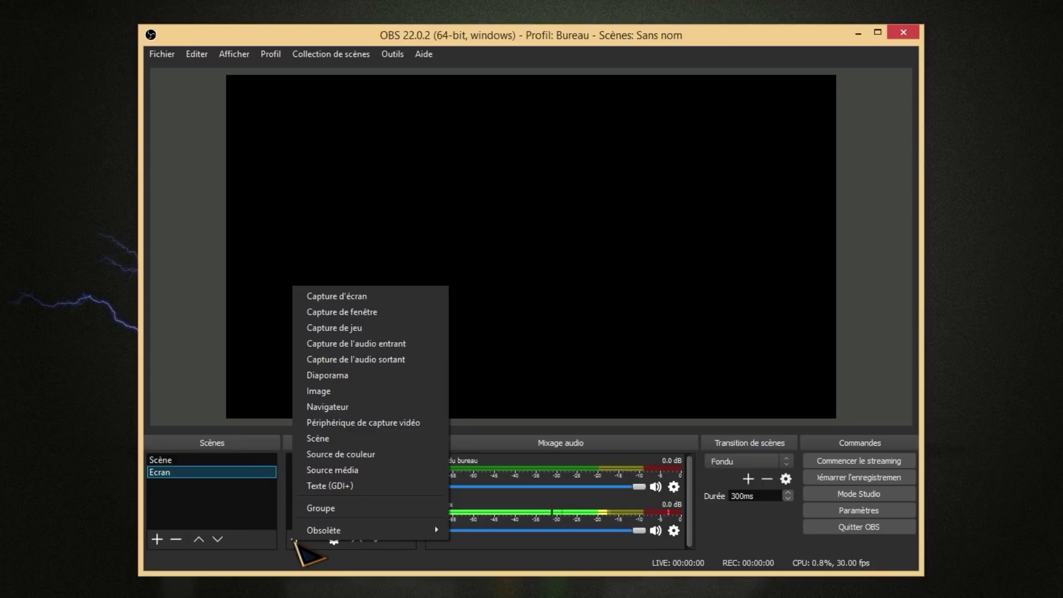
click(365, 301)
click(572, 407)
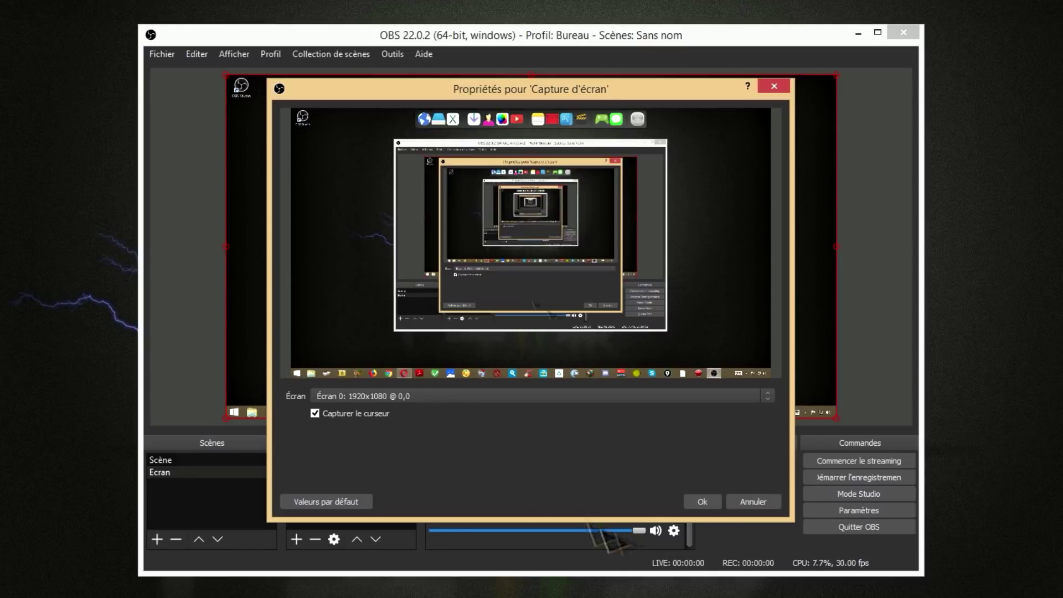
click(702, 502)
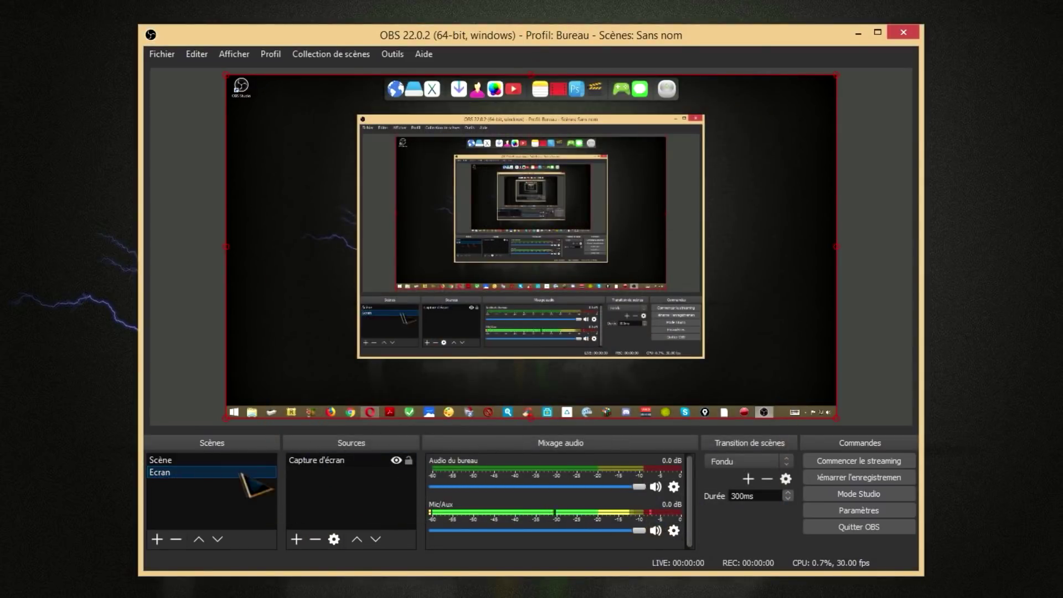
Step: Add a new visible image source named Logo to the Ecran scene
click(296, 539)
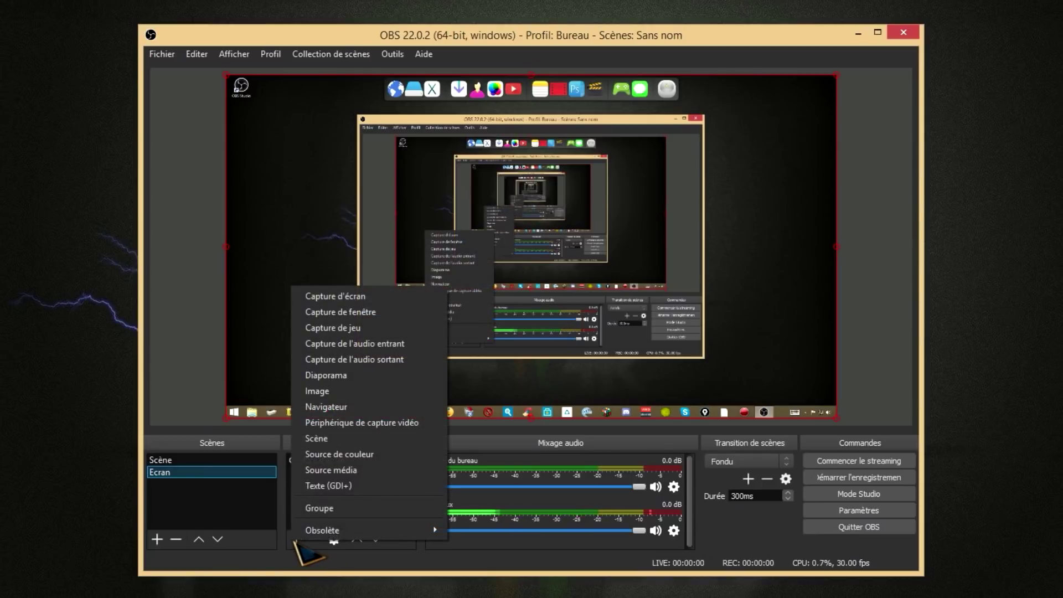
click(327, 390)
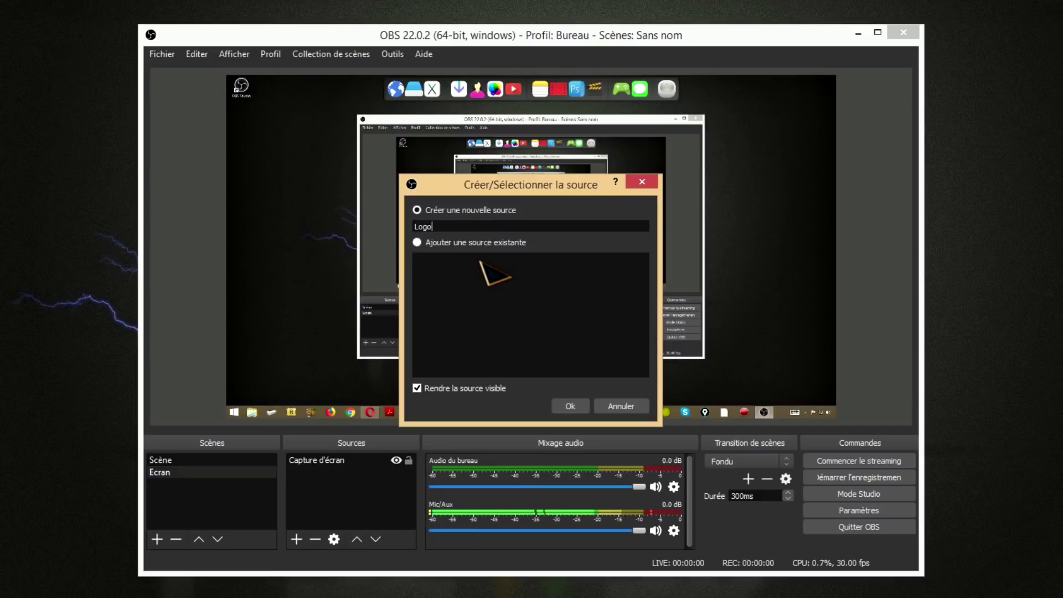
click(572, 409)
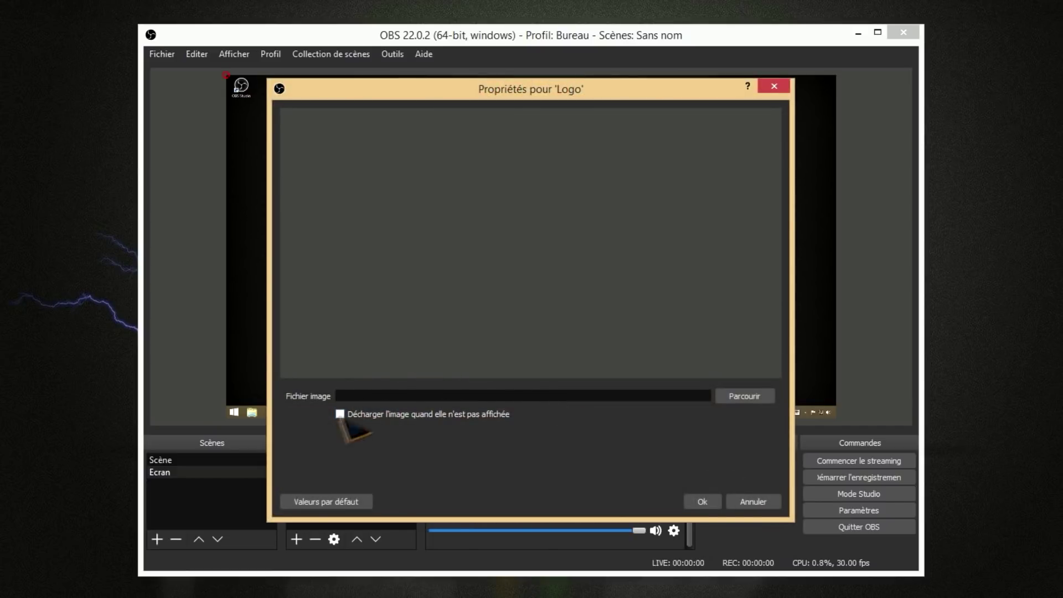
Step: Load logo2.png from the Téléchargements folder as the Logo source's image file
click(743, 396)
click(311, 280)
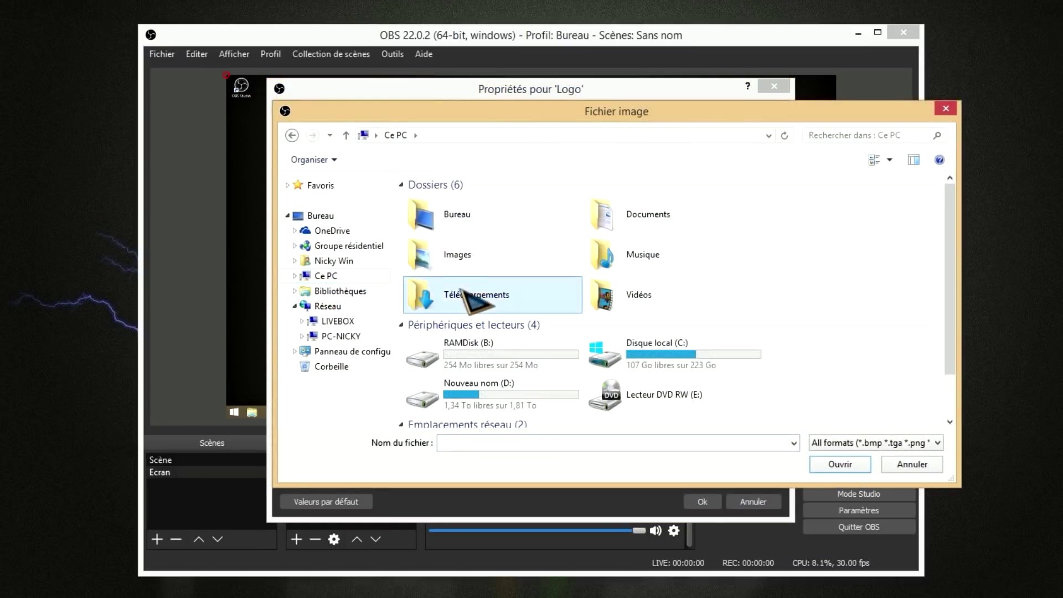
double_click(469, 299)
click(465, 221)
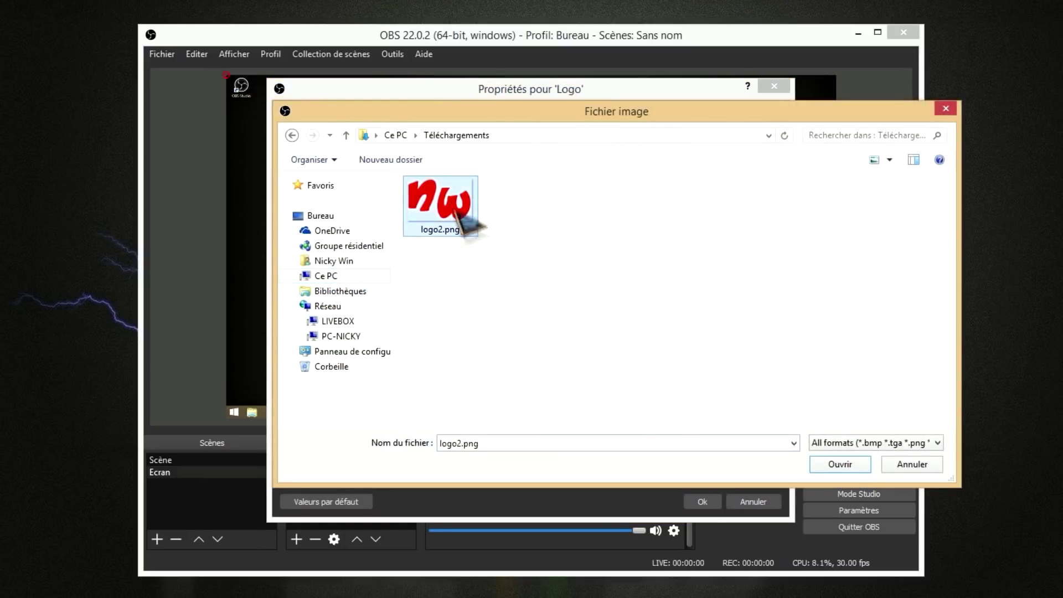
click(836, 465)
click(702, 502)
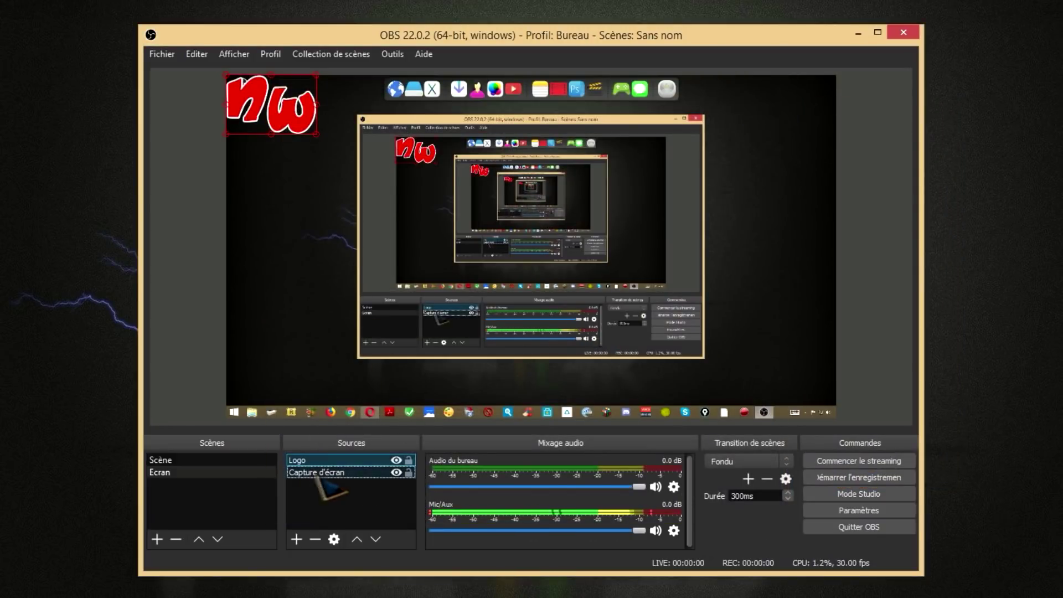
Step: Move Logo below and back above Capture d'écran in the source order, and place the logo smaller in the canvas's lower-left corner
mouse_move(310, 459)
mouse_down()
mouse_move(309, 480)
mouse_move(304, 460)
mouse_up()
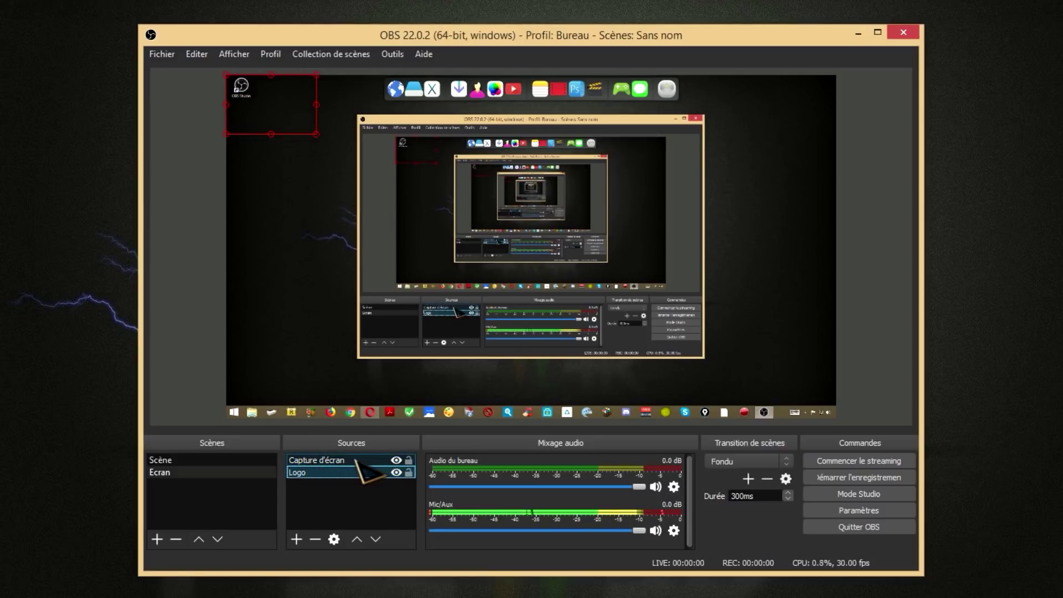
drag(323, 473, 323, 455)
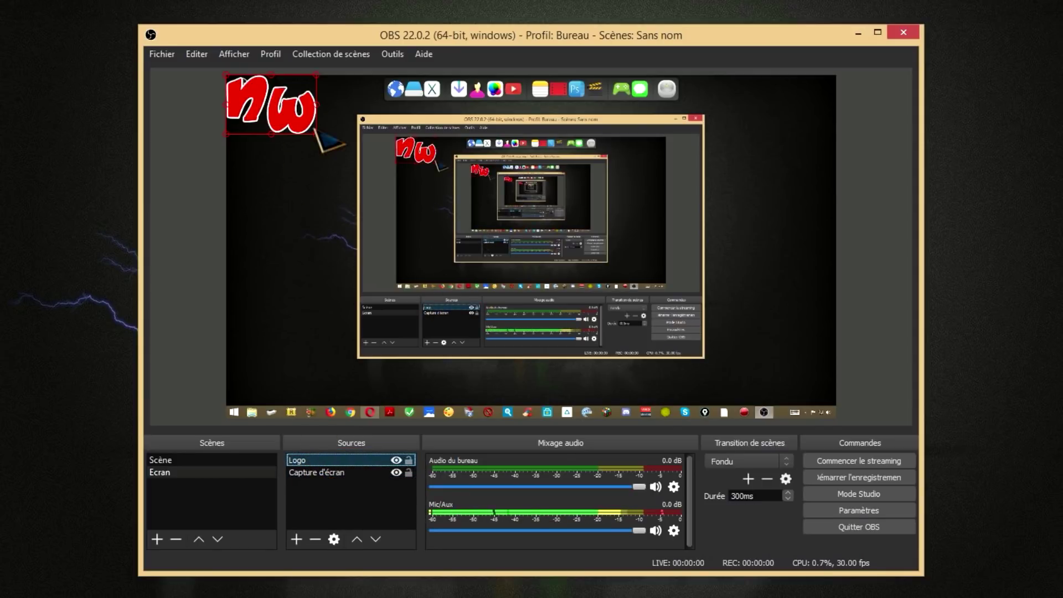
drag(316, 136, 287, 390)
click(303, 384)
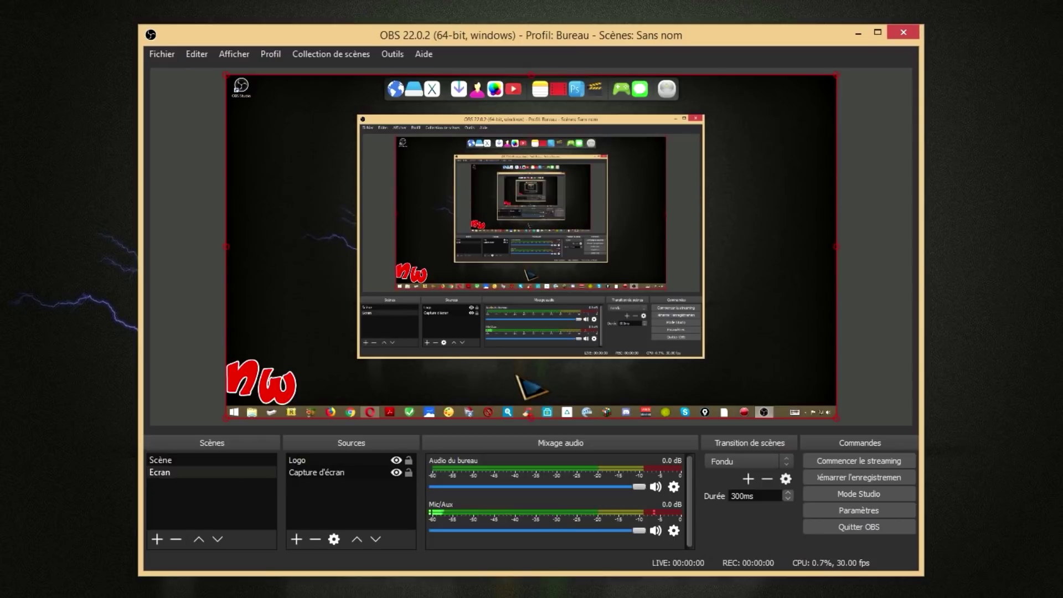
Step: Add a new visible Texte (GDI+) source named Hello to the Ecran scene
click(296, 538)
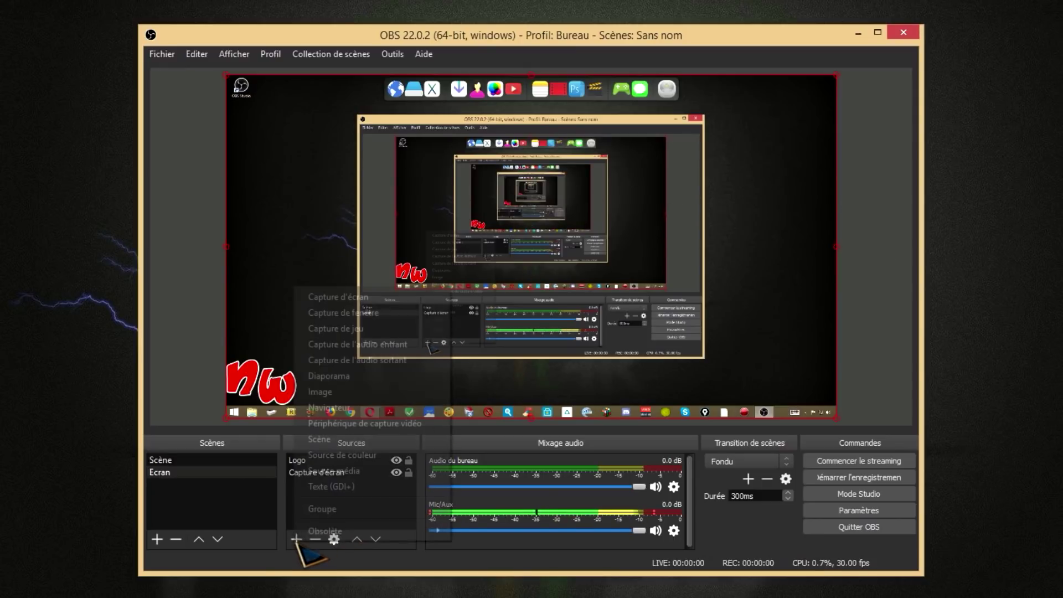
click(331, 486)
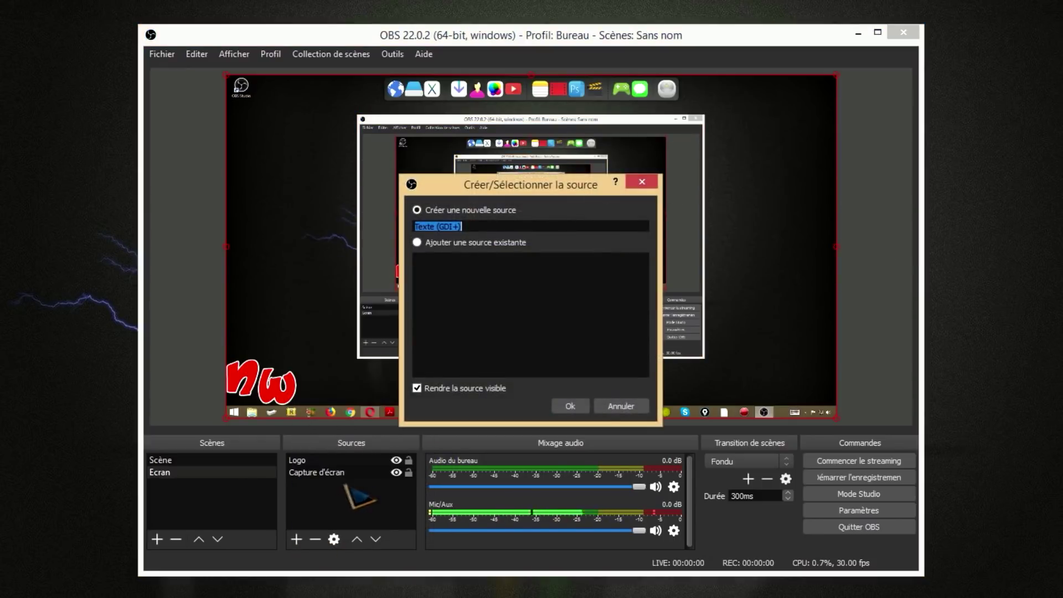
text(Hello)
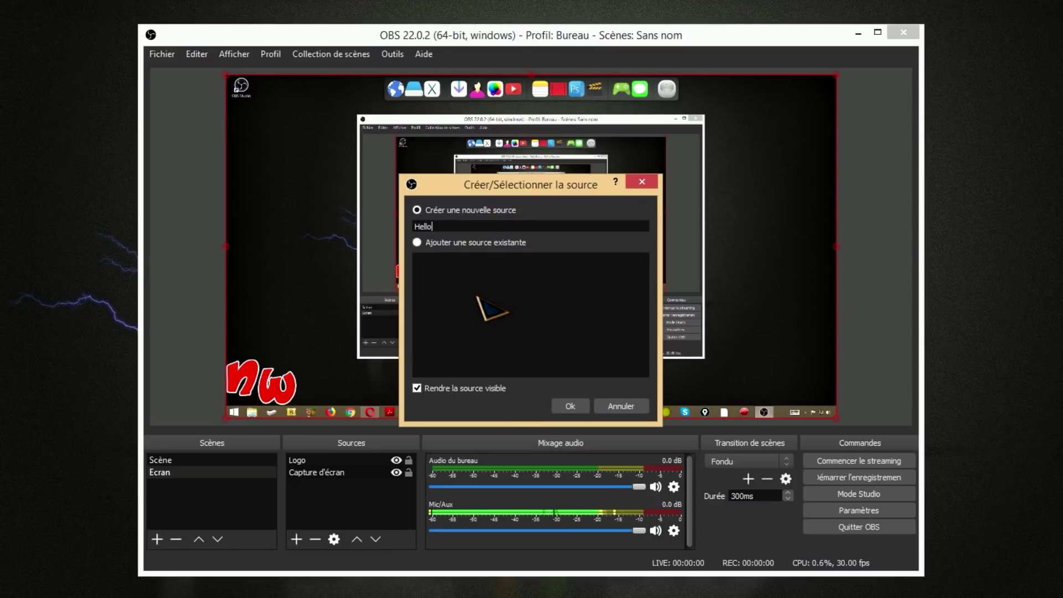
click(570, 405)
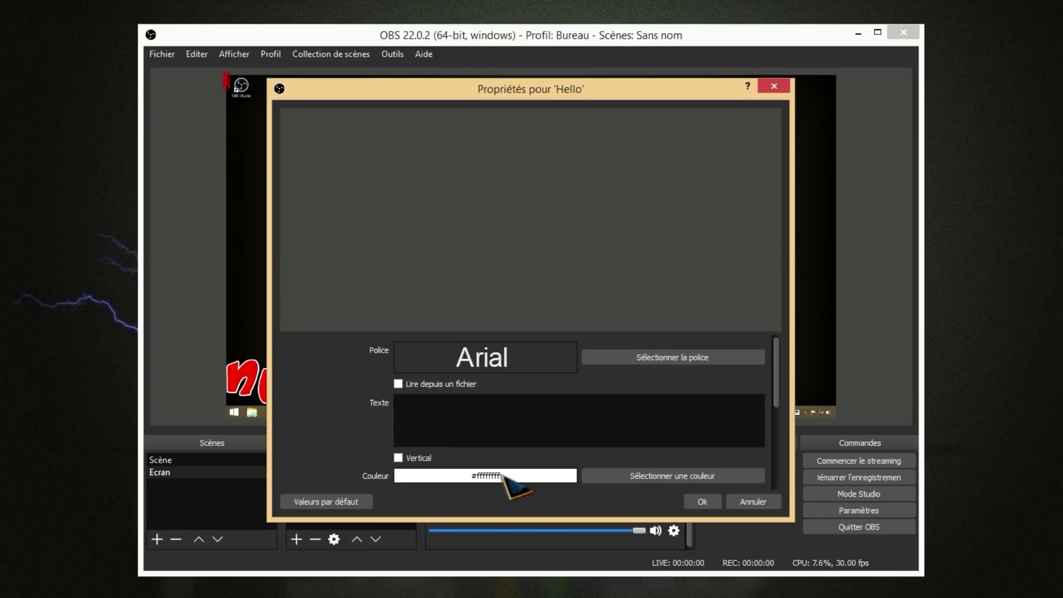
Step: Set the Hello source's text to Hello, and place it enlarged in the canvas's upper-right corner
click(671, 475)
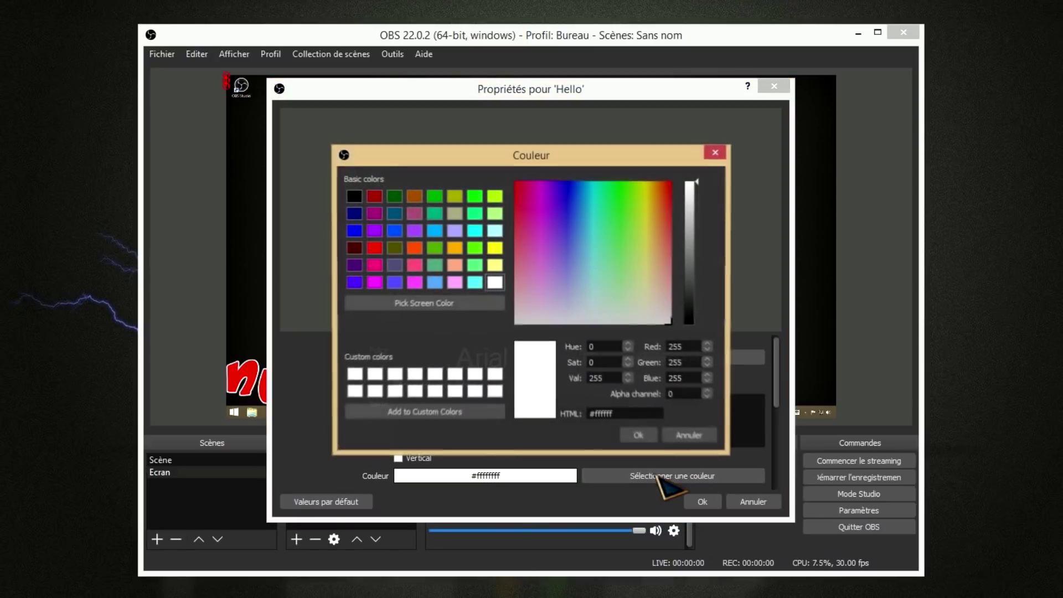
click(716, 152)
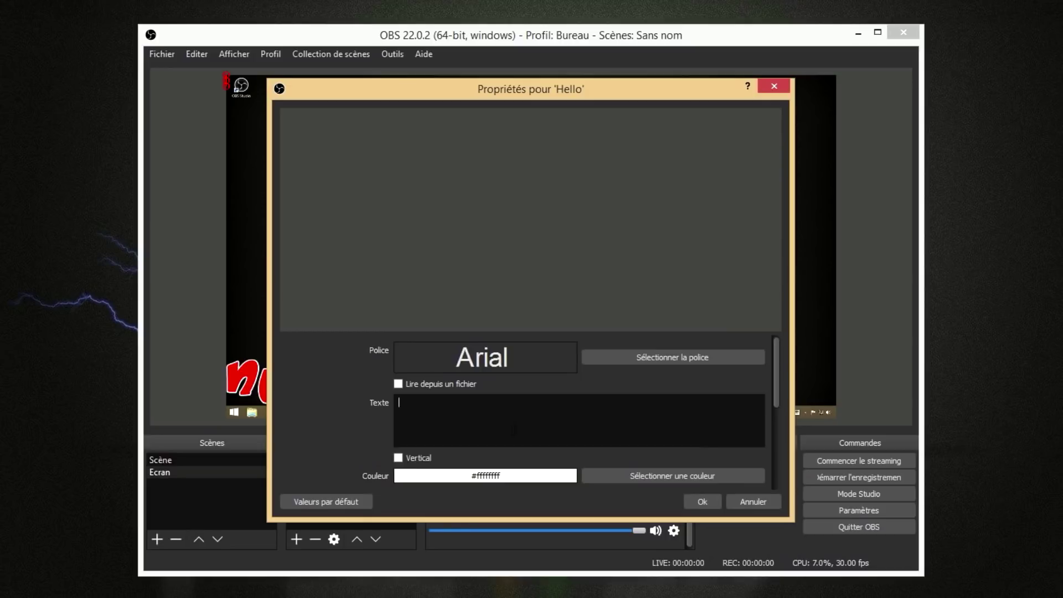
click(513, 428)
text(Hello)
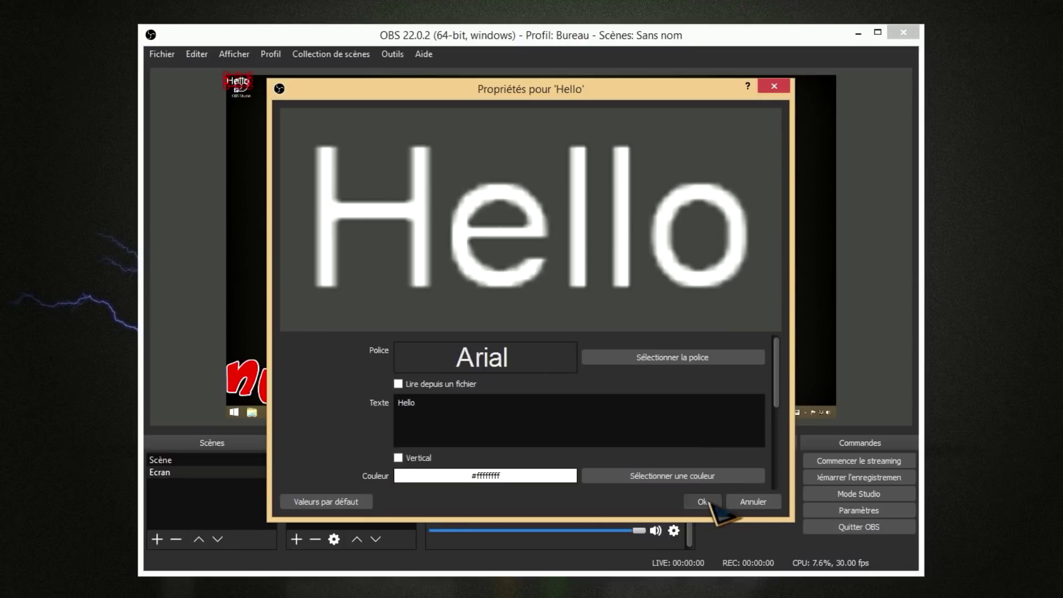
click(703, 501)
drag(253, 88, 834, 115)
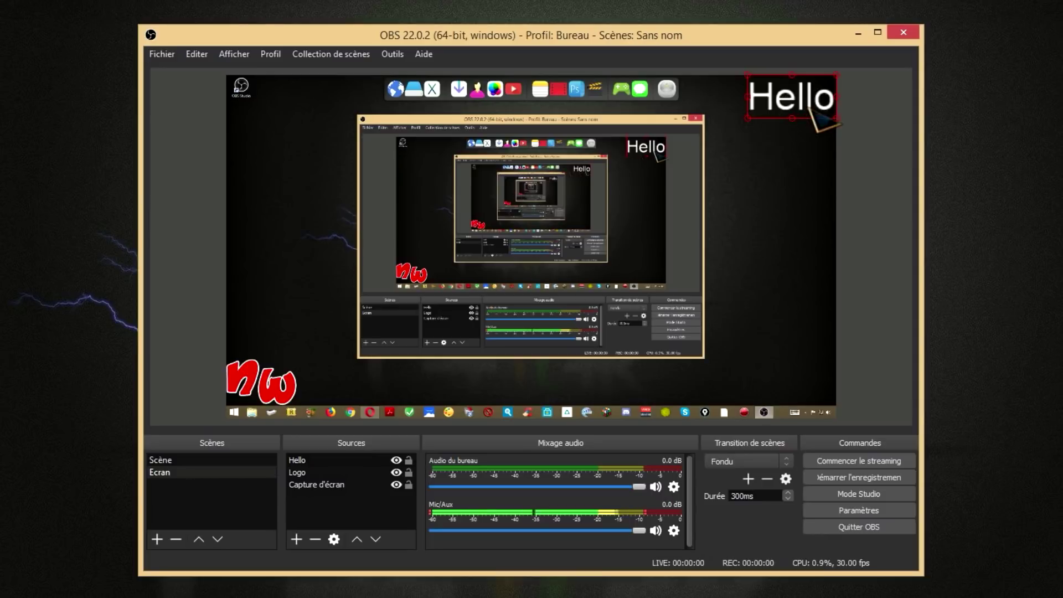
click(789, 185)
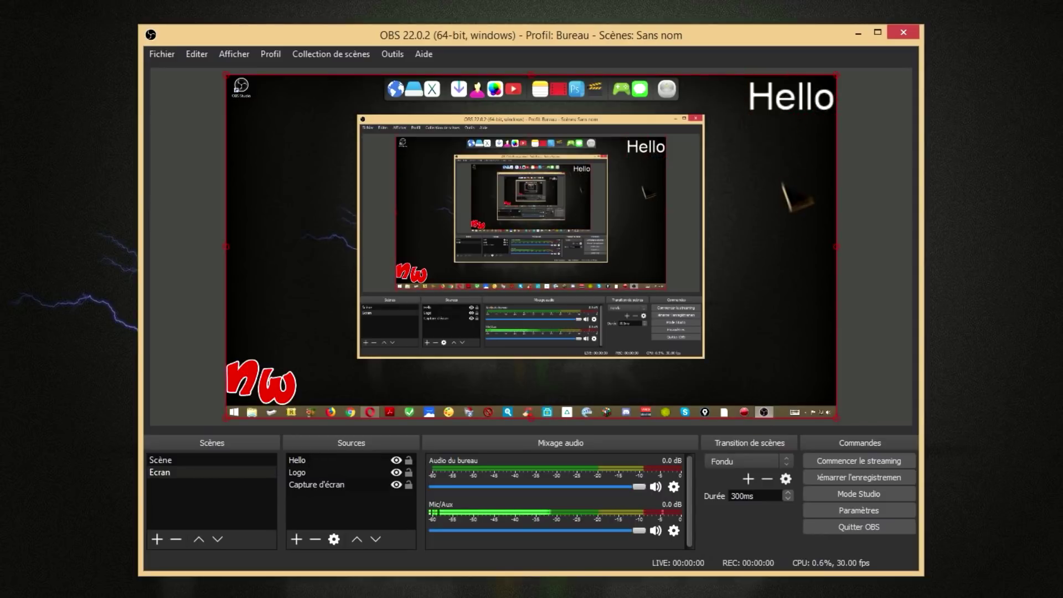
Step: Add a new scene named Gaming
click(158, 538)
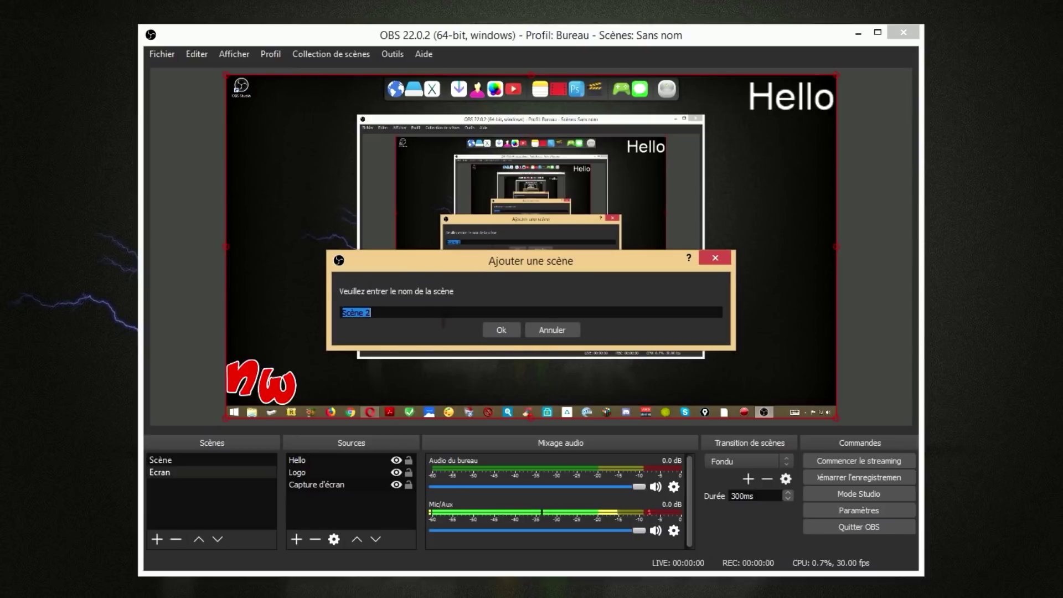
text(Gaming)
key(Return)
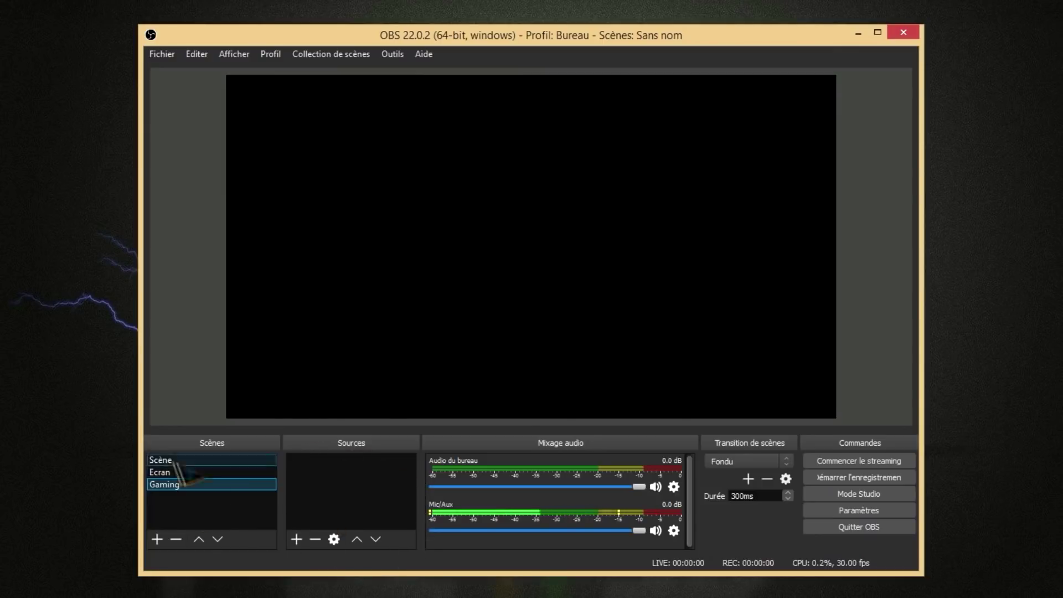
Step: Add a new visible Capture de jeu source to the Gaming scene under its default name
click(297, 539)
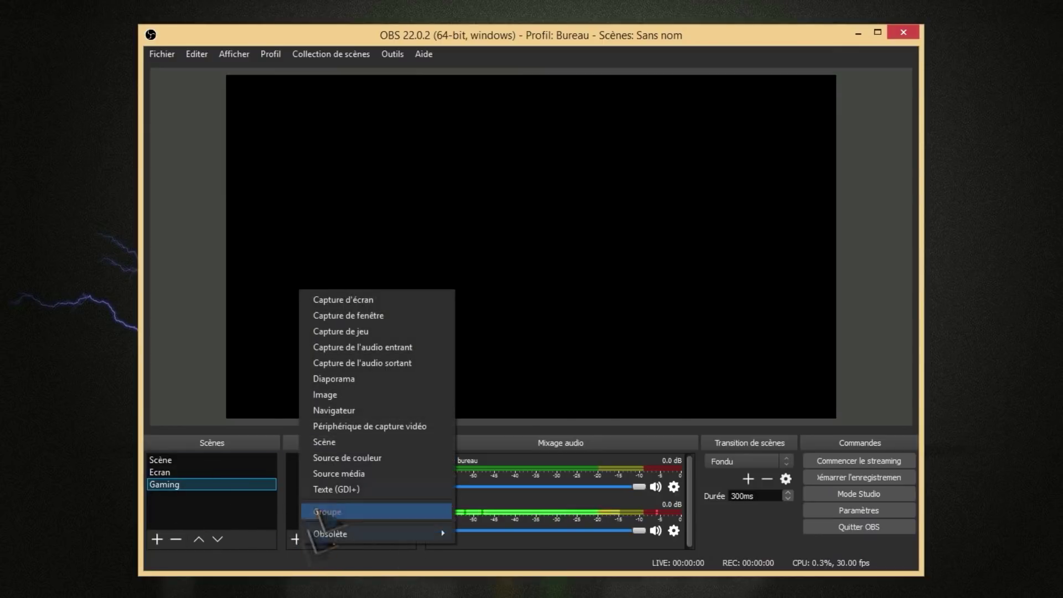
click(348, 334)
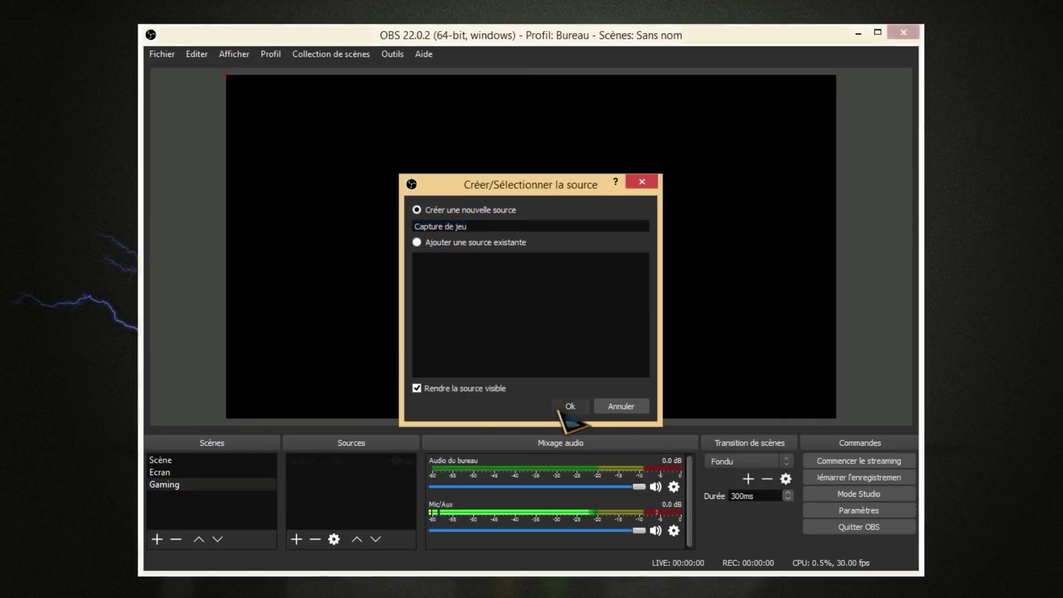
click(565, 396)
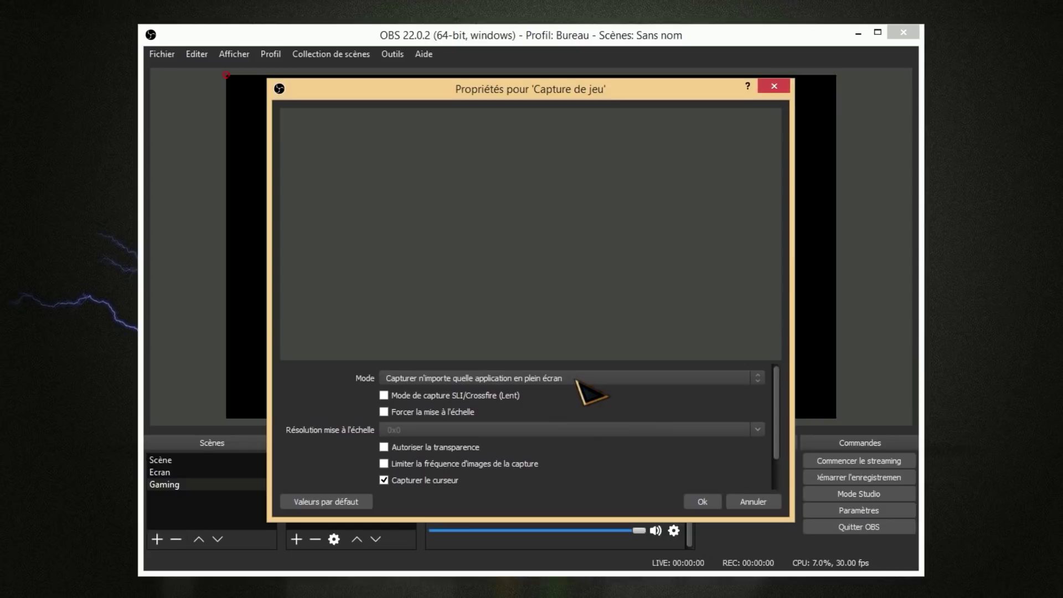
click(481, 378)
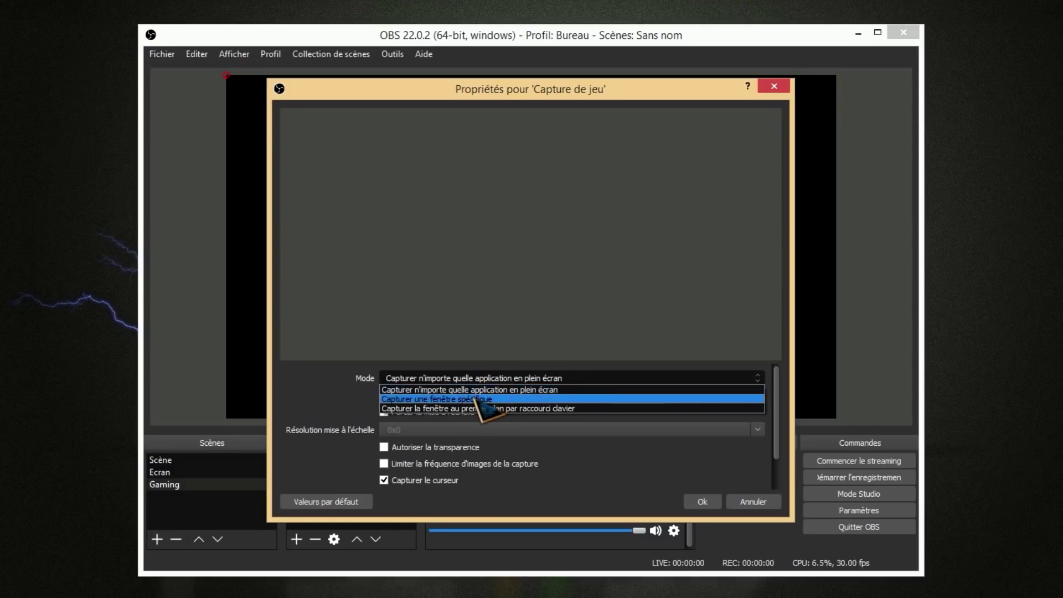
click(480, 399)
click(474, 361)
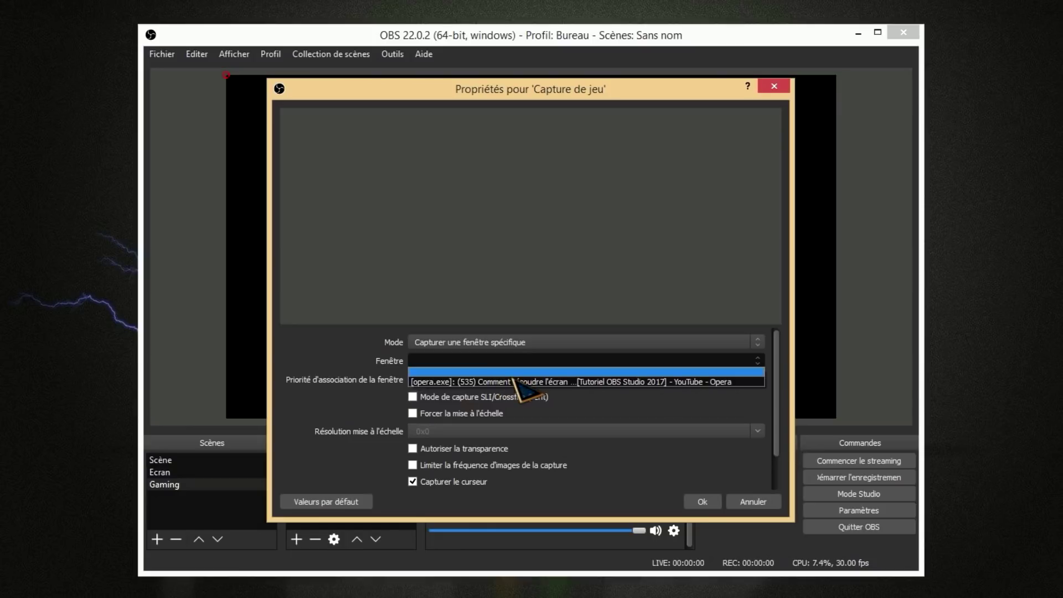
click(782, 88)
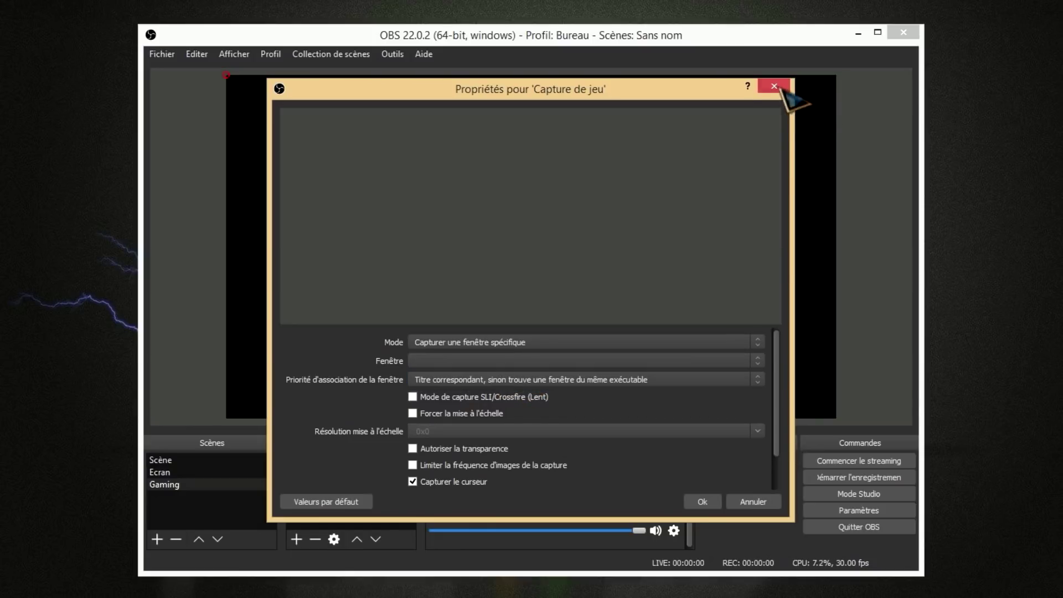
click(753, 501)
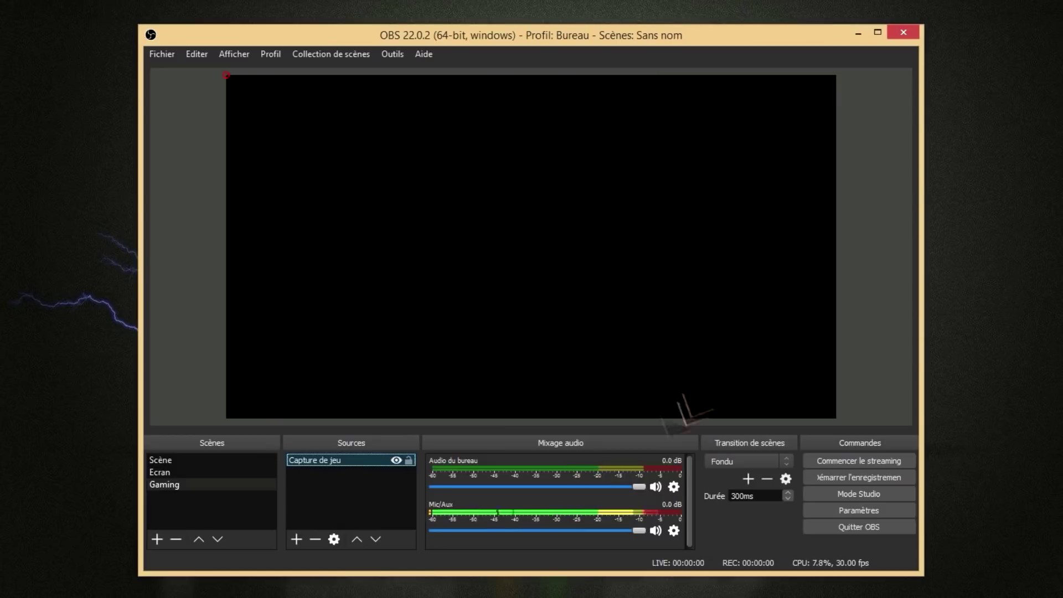
Step: Set the Capture de jeu source's mode to Capturer une fenêtre spécifique, and check which windows can be captured
right_click(322, 460)
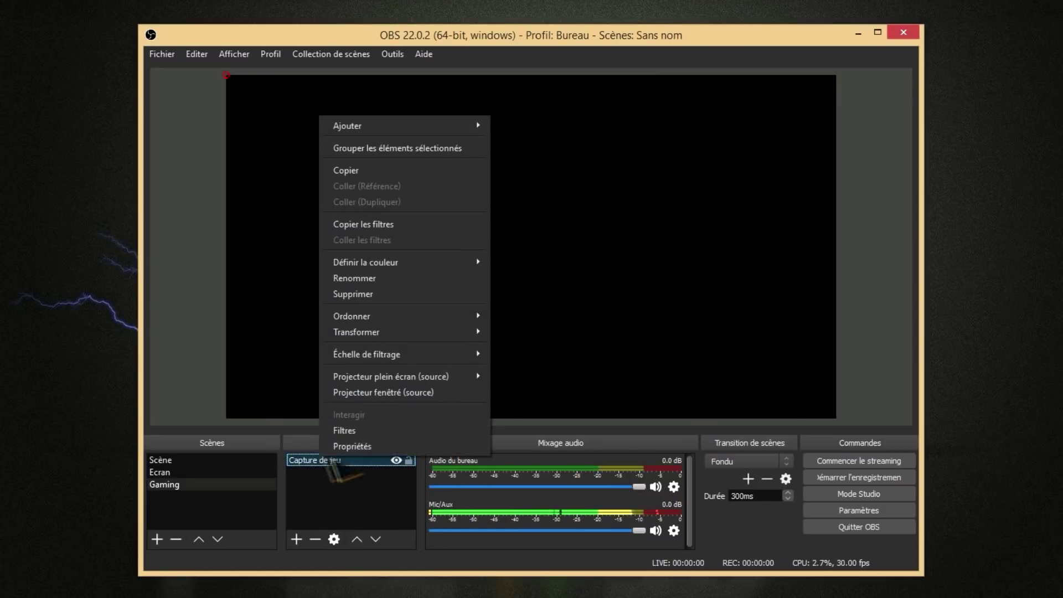
click(367, 446)
click(499, 378)
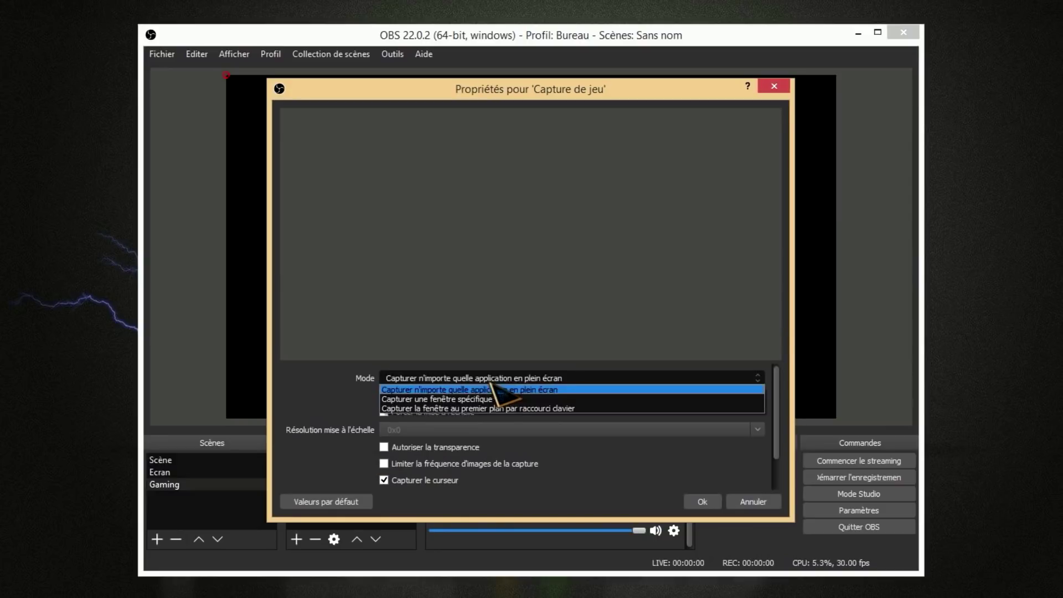
click(493, 399)
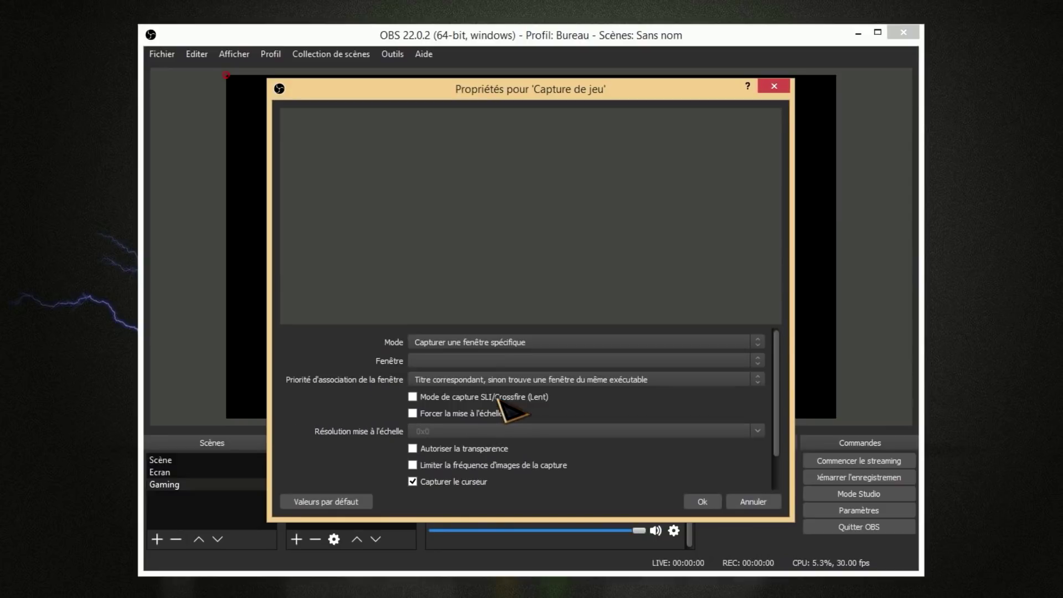
click(471, 361)
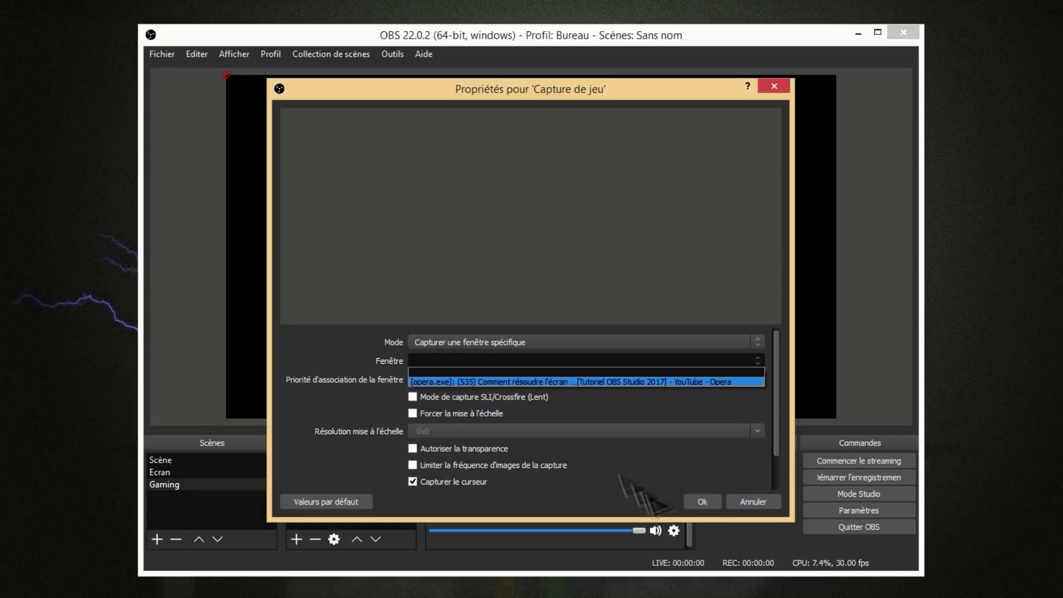
click(708, 504)
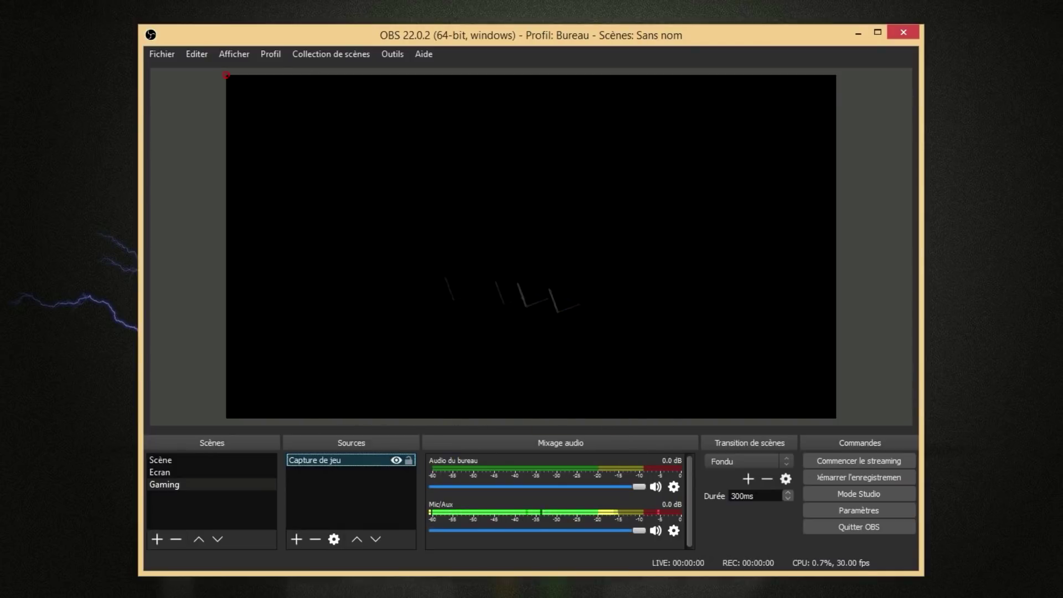
Step: Rename the Capture de jeu source as minecraft
right_click(316, 461)
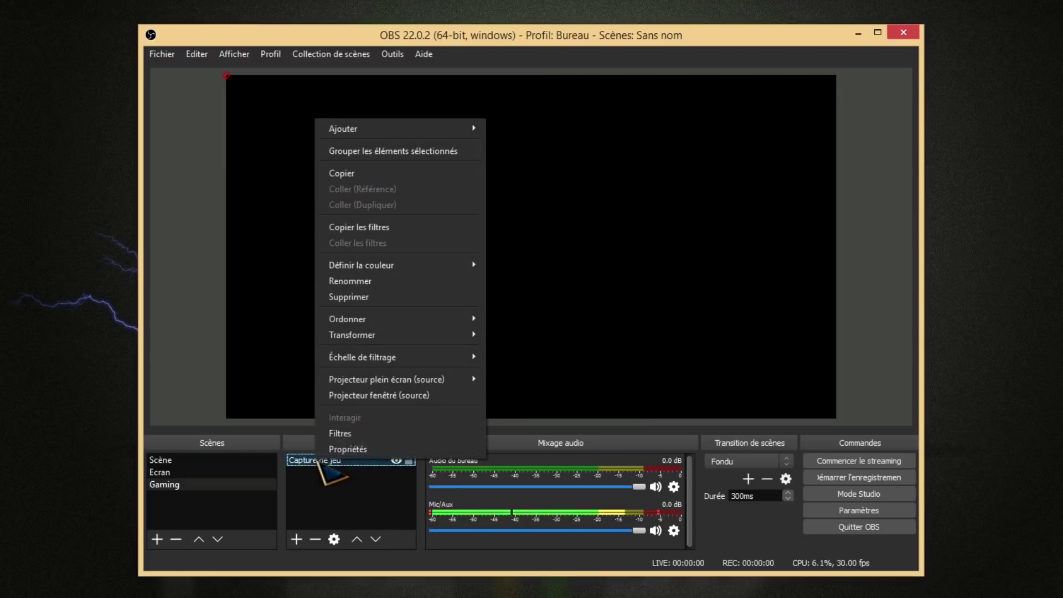
click(372, 281)
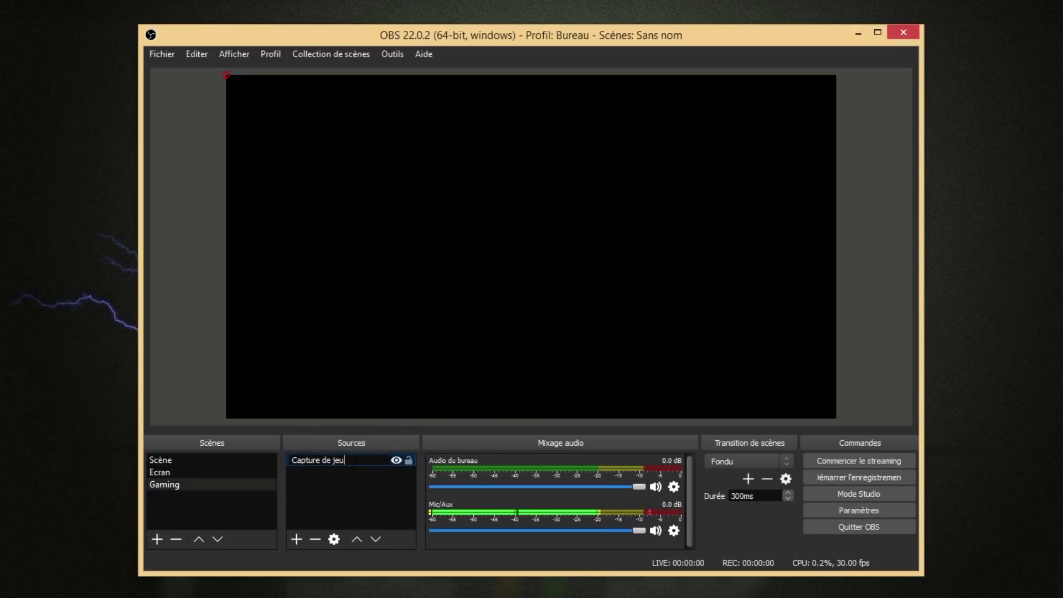
drag(315, 460, 282, 462)
text(m)
key(Return)
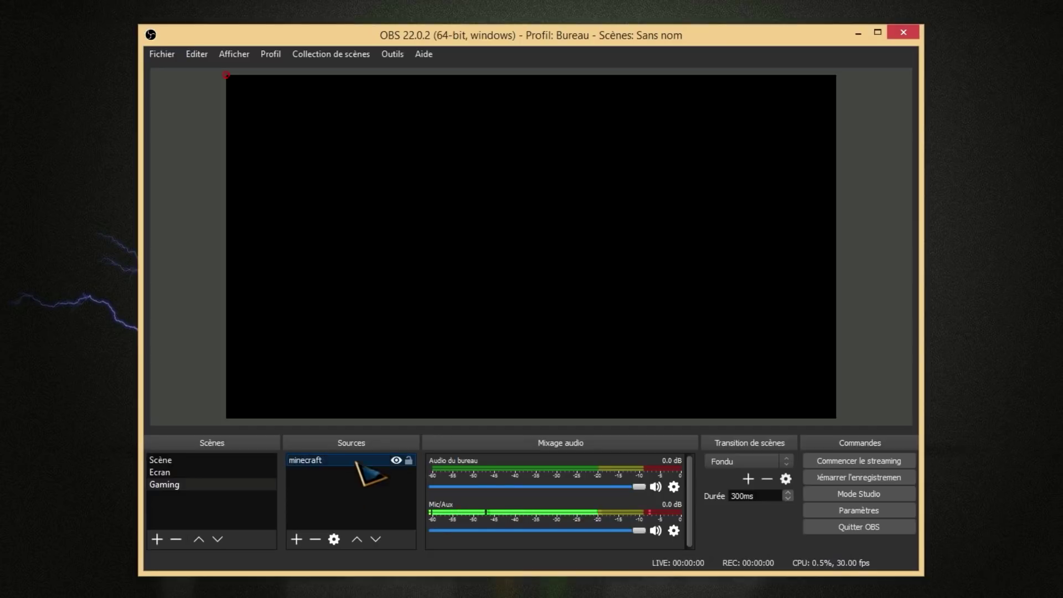
Step: Add a new visible Capture de jeu source named Fortnite to the Gaming scene
click(296, 538)
click(346, 331)
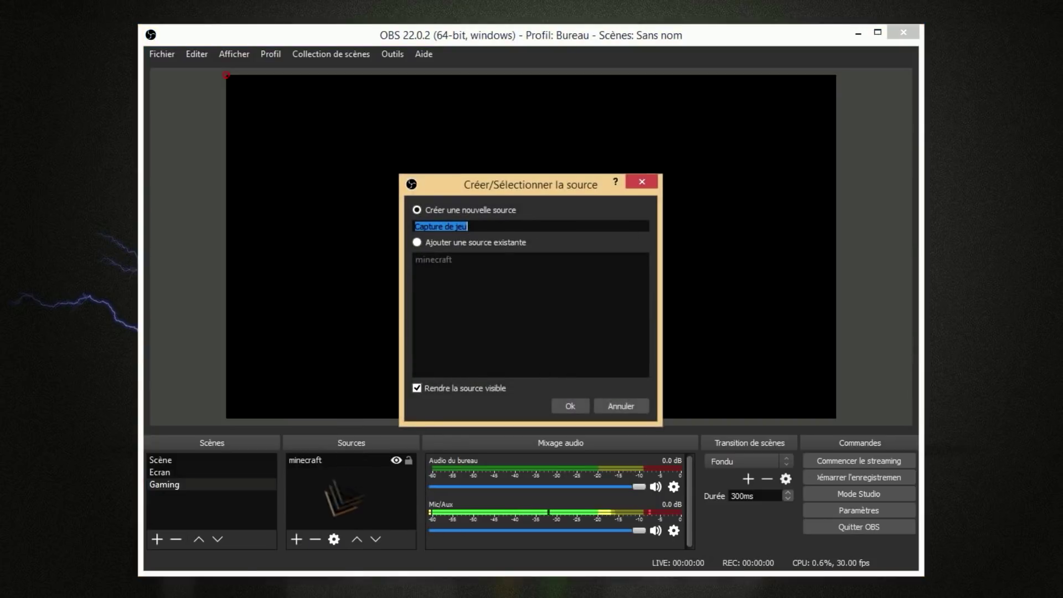
text(Fortnite)
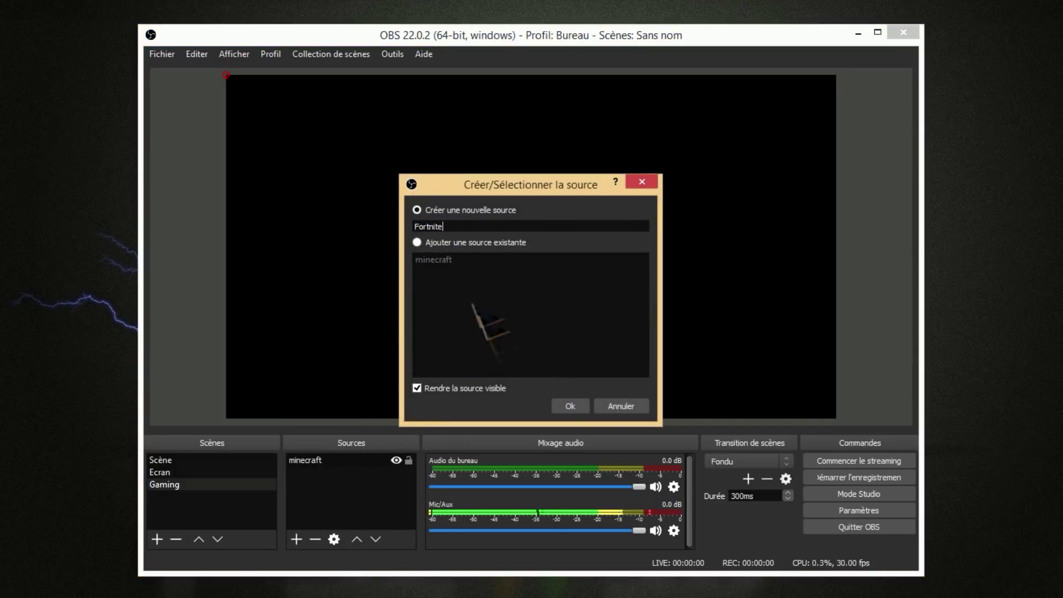
click(570, 407)
Step: Check which windows the Fortnite source can capture in Capturer une fenêtre spécifique mode, and discard the property changes
click(527, 378)
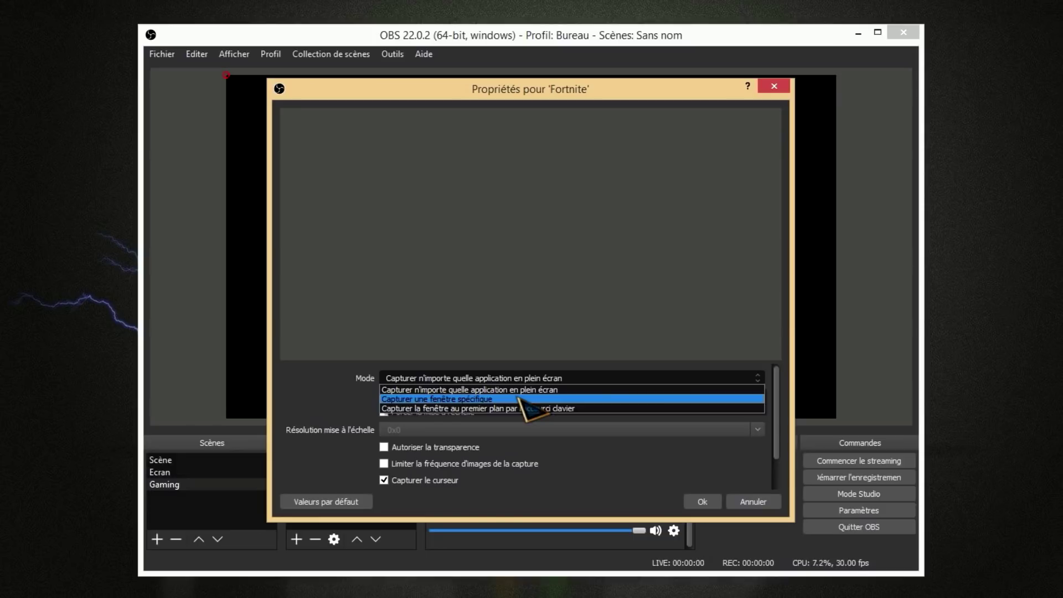
click(496, 398)
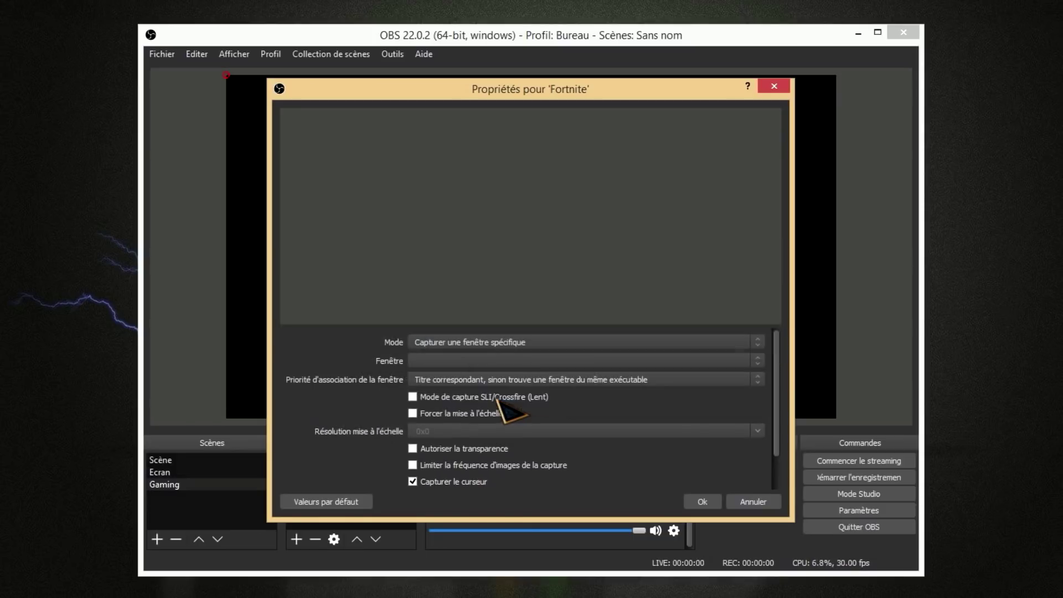
click(476, 360)
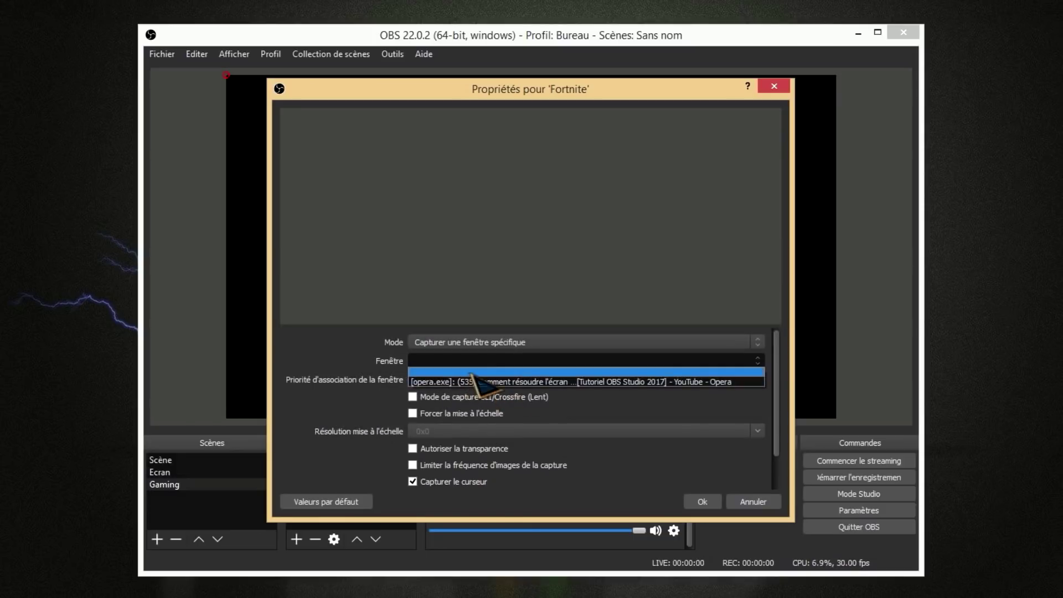
click(761, 501)
click(752, 501)
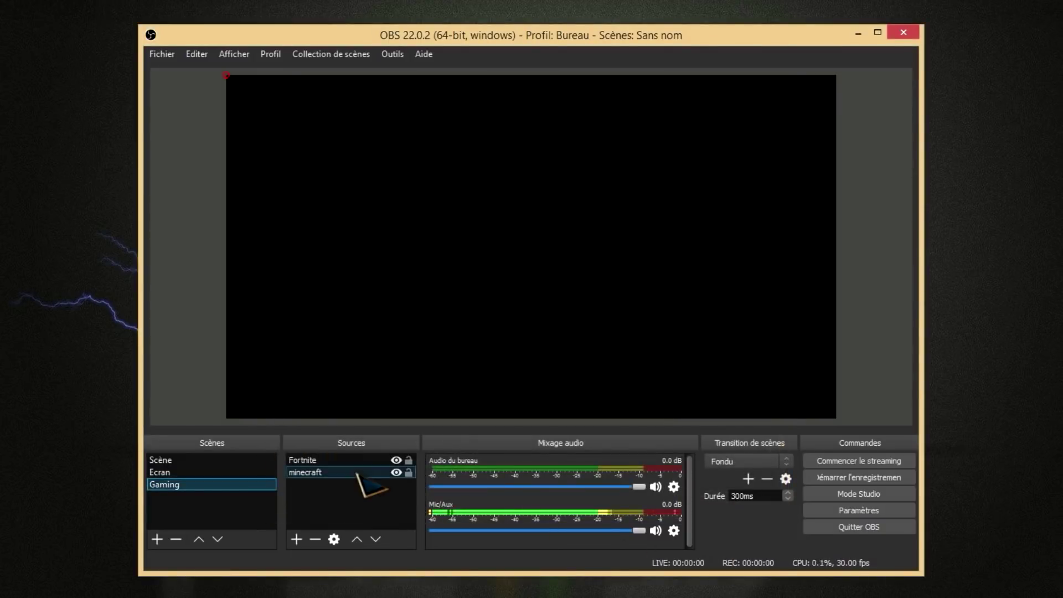
Step: Hide the minecraft source and show it again, and lock and unlock it
click(396, 472)
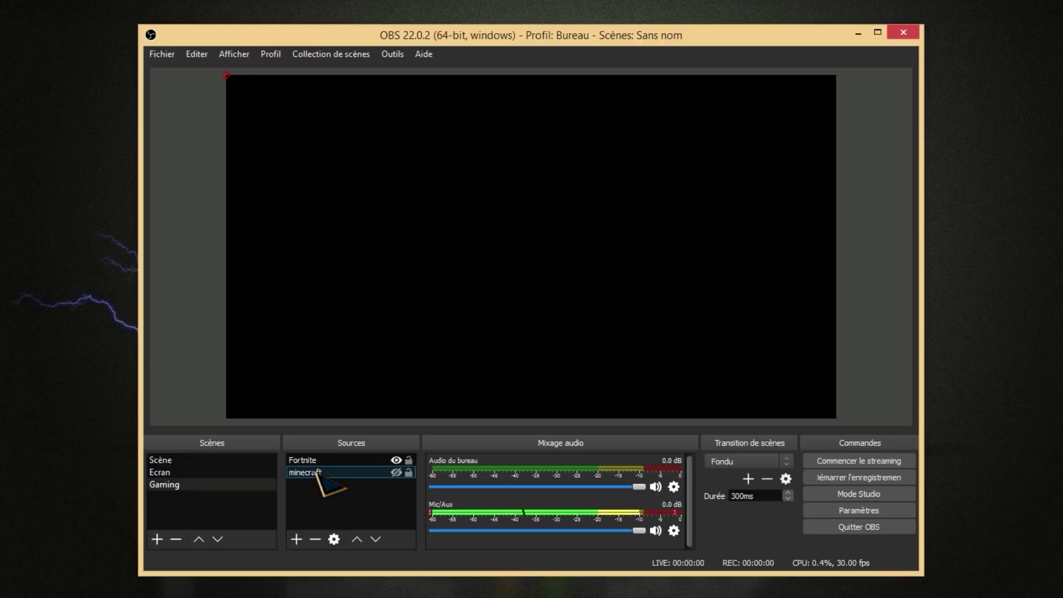
click(395, 472)
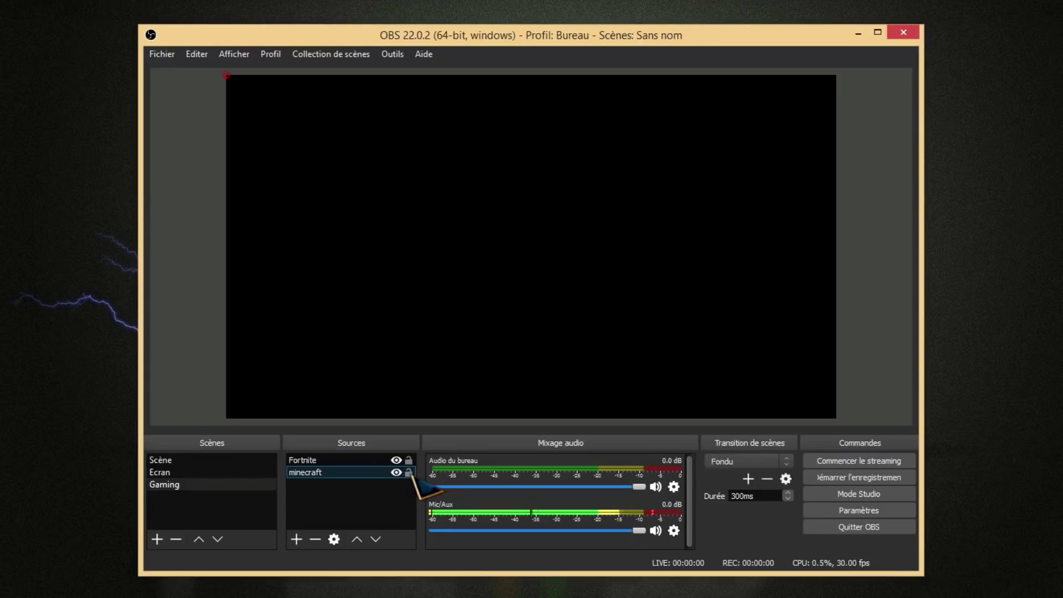
click(408, 473)
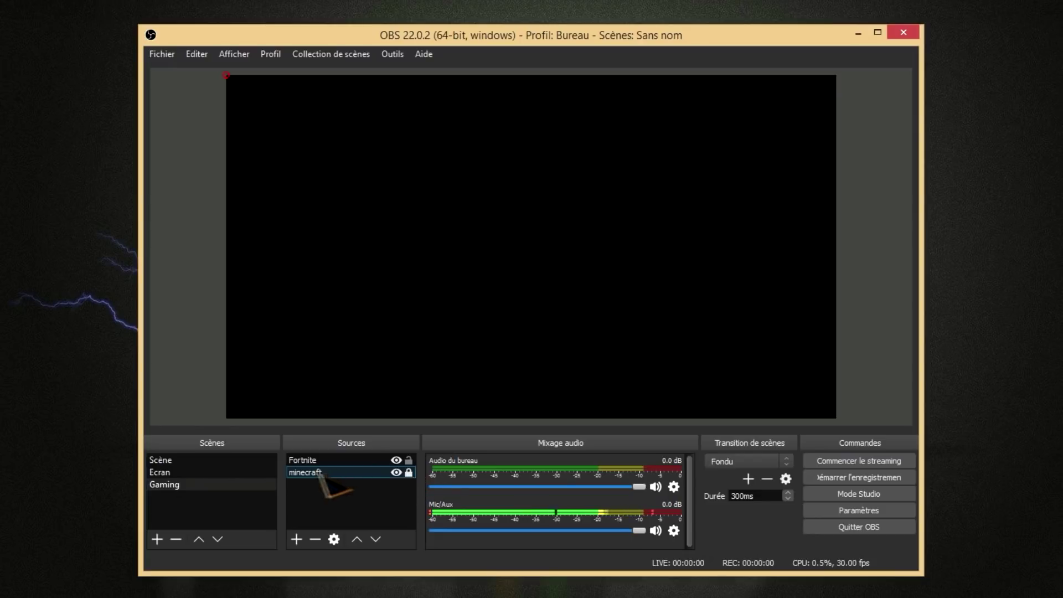
click(408, 473)
click(305, 491)
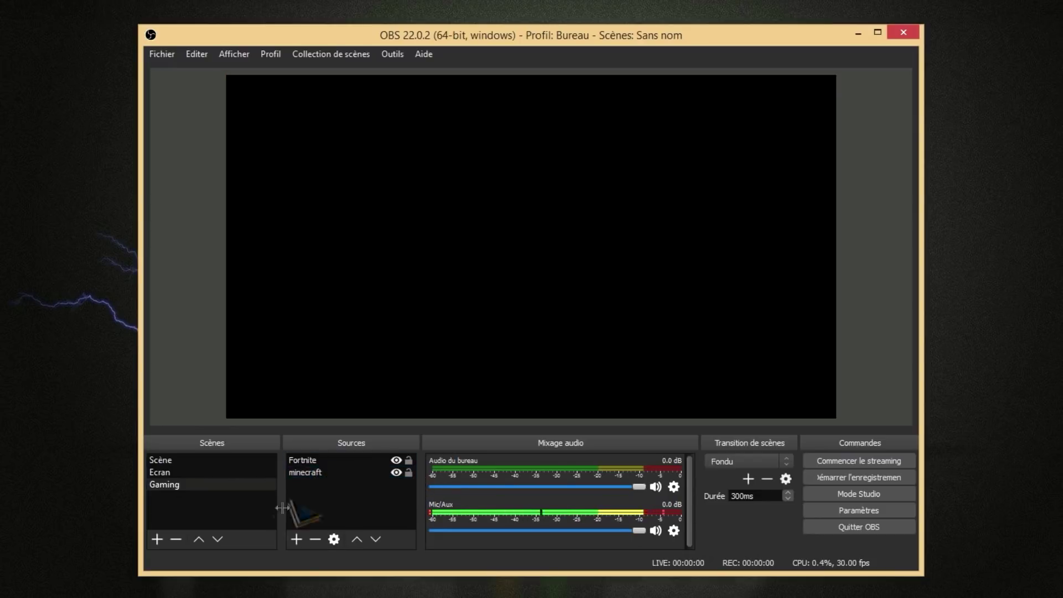
click(303, 540)
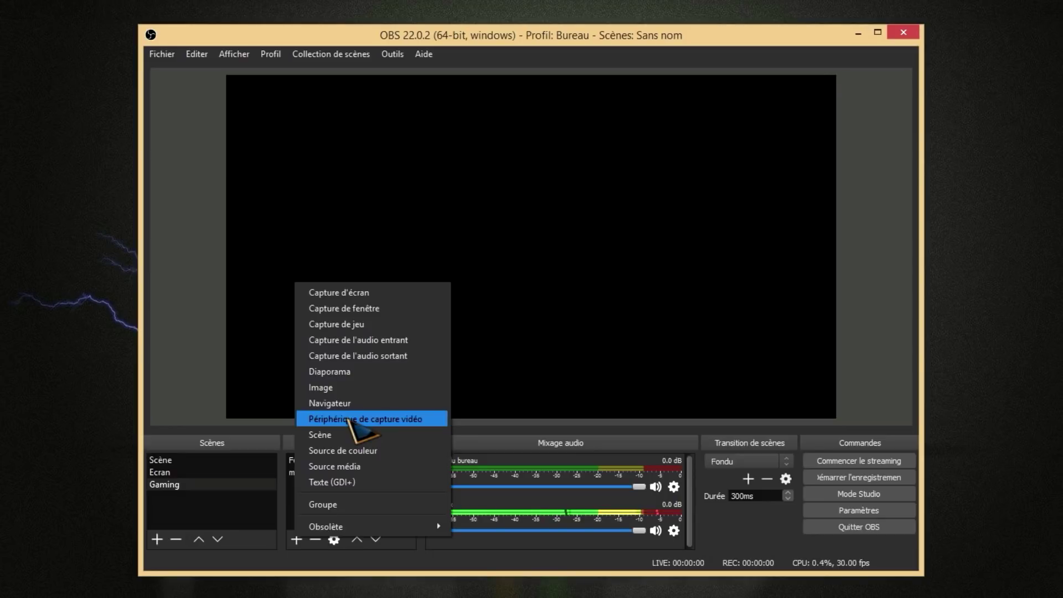
click(209, 485)
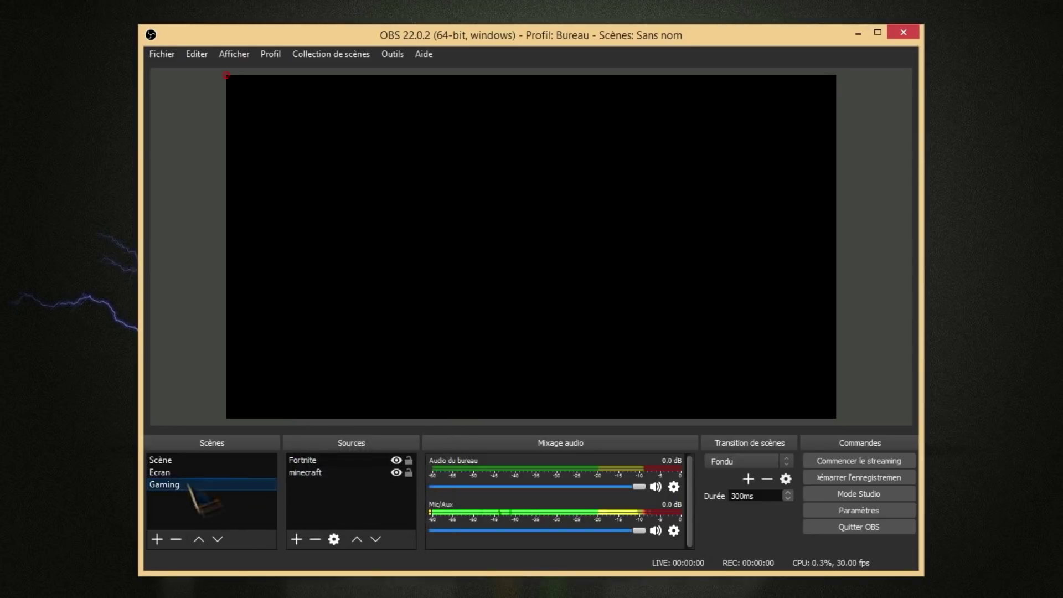
click(189, 487)
click(332, 460)
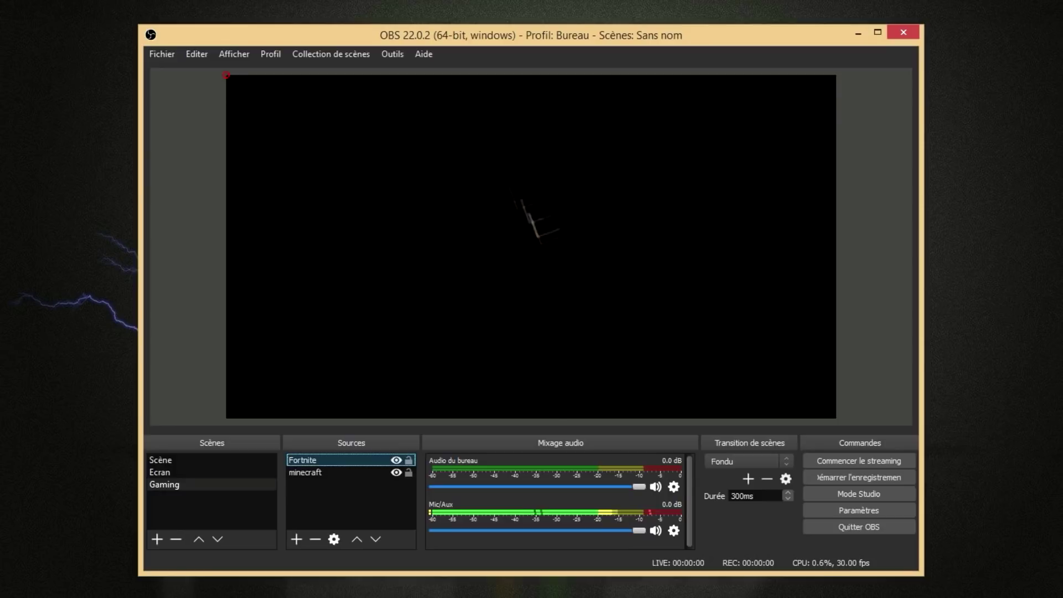
click(296, 538)
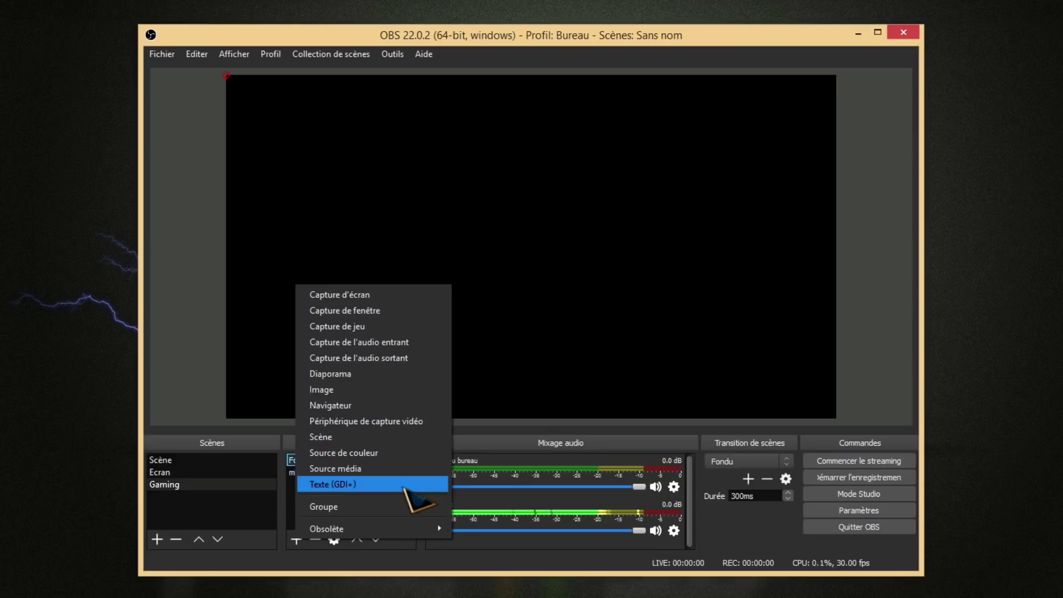
click(174, 484)
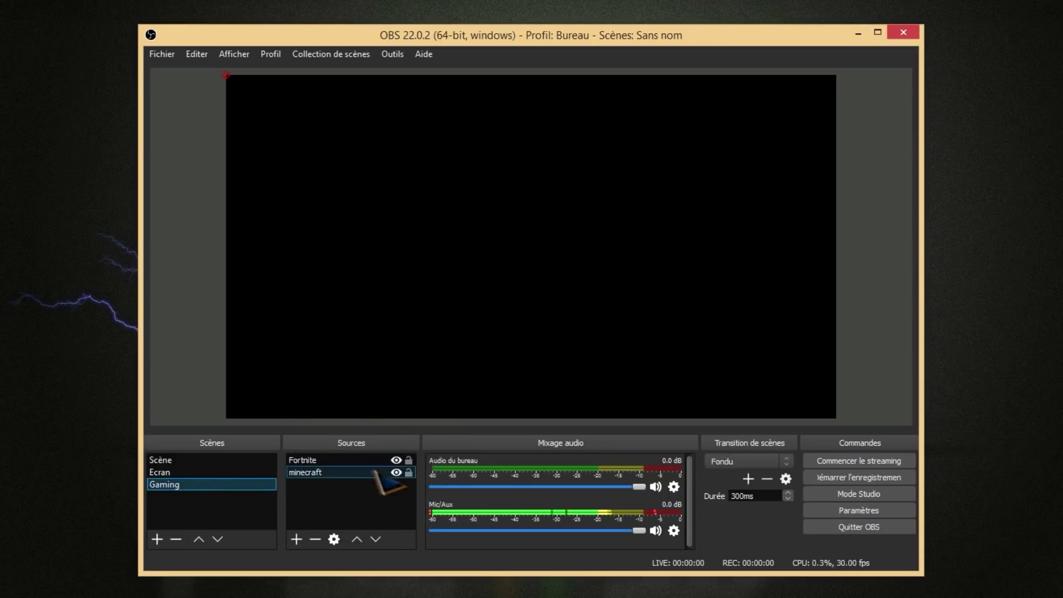
click(349, 472)
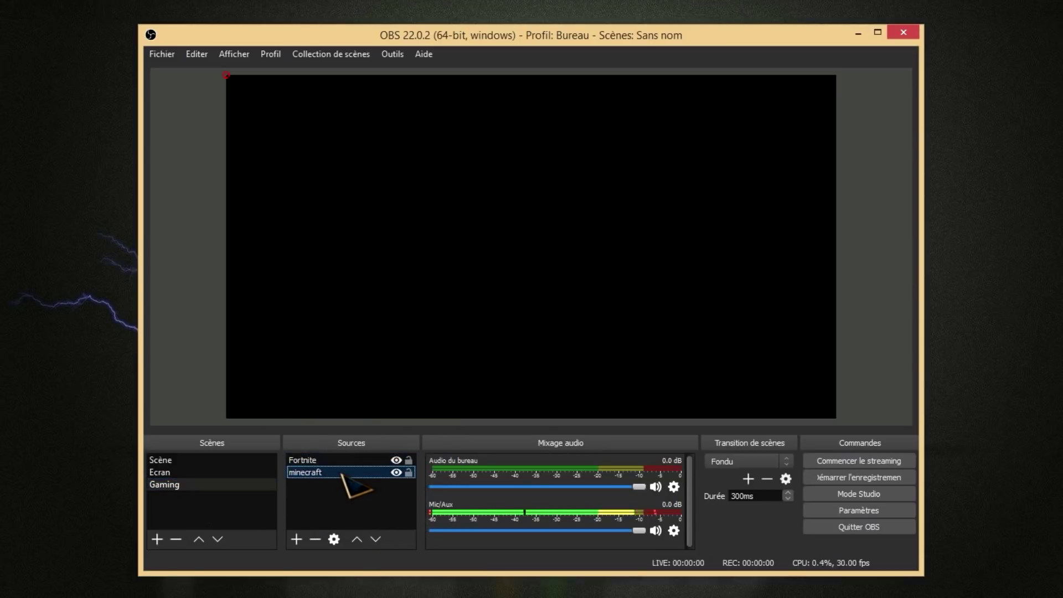
ctrl+click(308, 461)
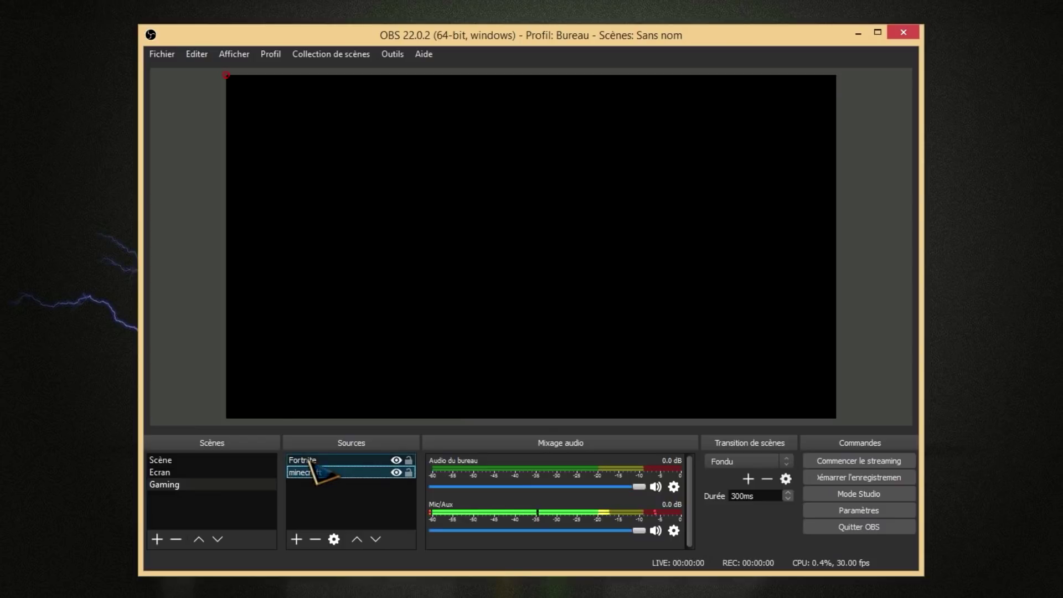
click(320, 472)
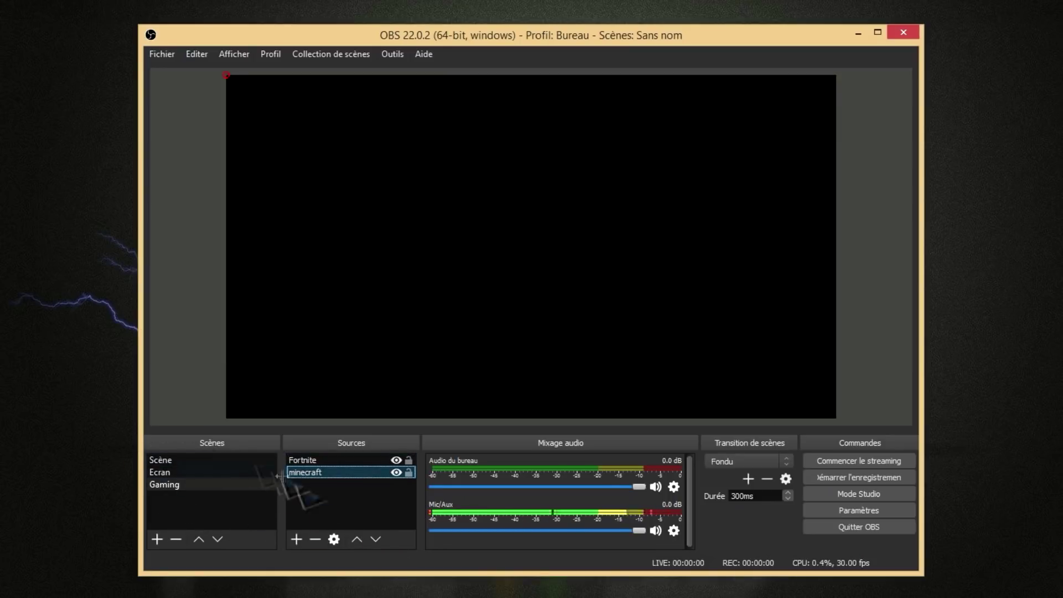
Step: Compare the Ecran and Gaming scenes by switching between them, ending on the Ecran scene
click(171, 473)
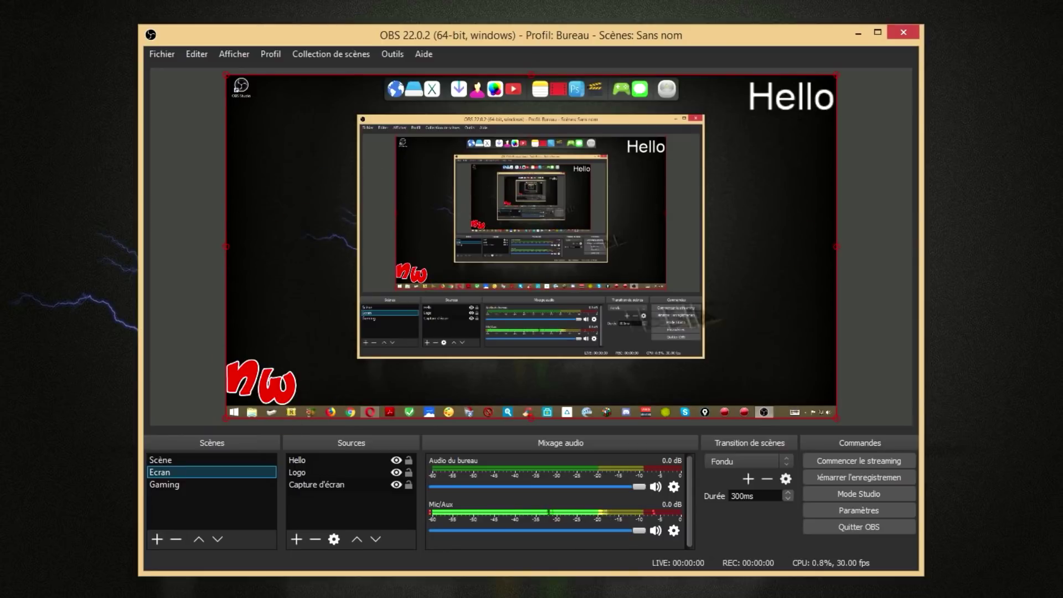
click(176, 485)
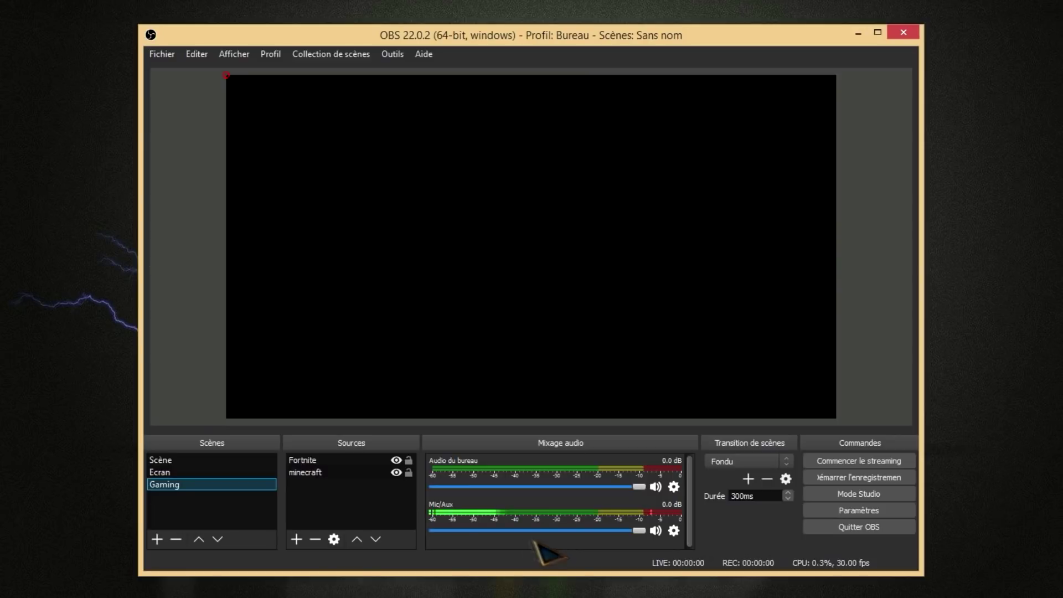
click(178, 473)
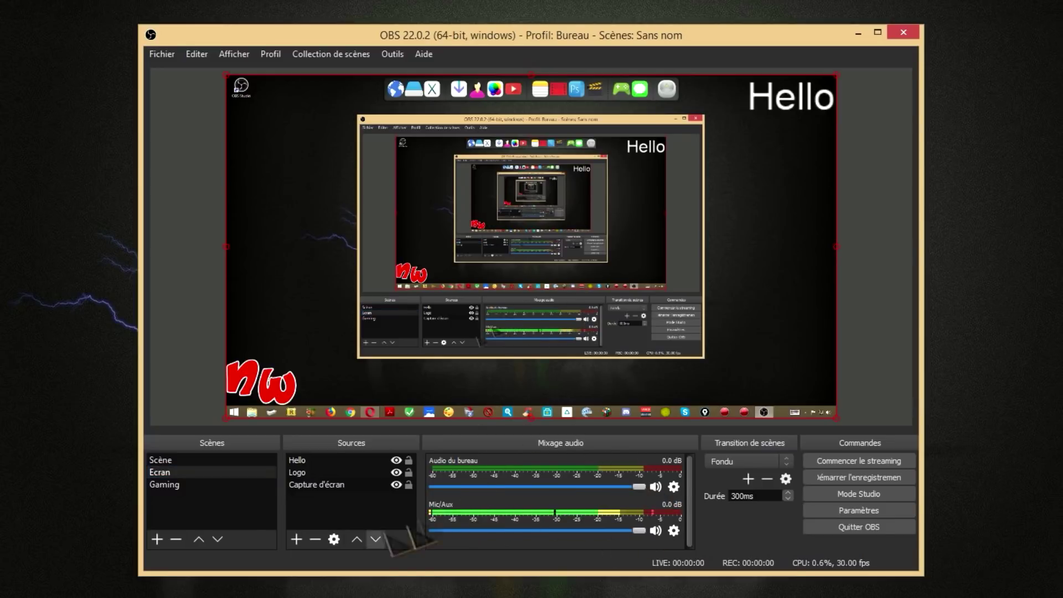
click(176, 480)
click(169, 472)
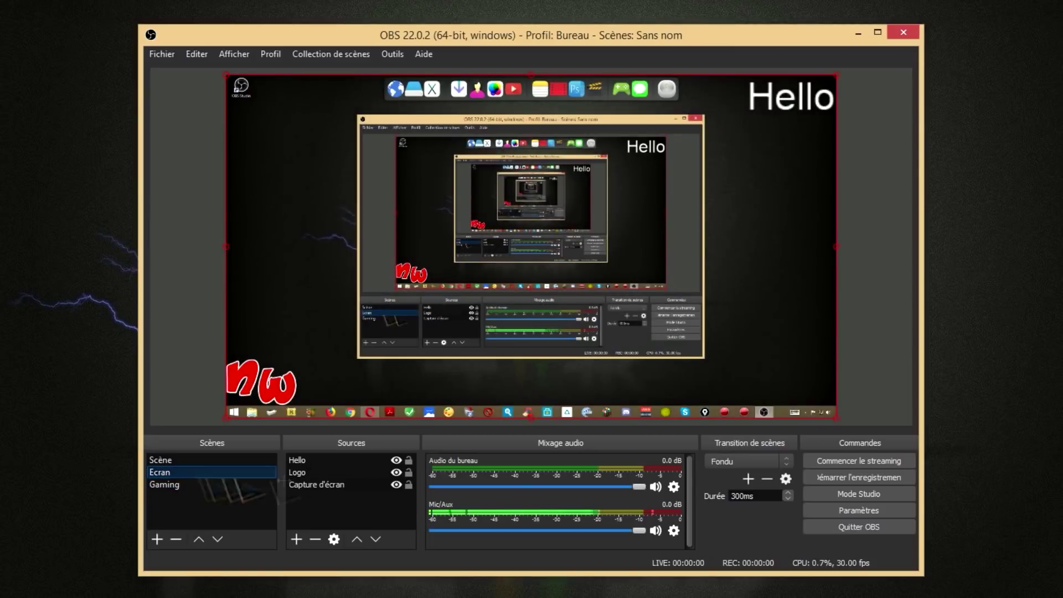
Step: Mute the Audio du bureau channel and unmute it again
mouse_move(644, 484)
mouse_down()
mouse_move(498, 487)
mouse_move(656, 498)
mouse_up()
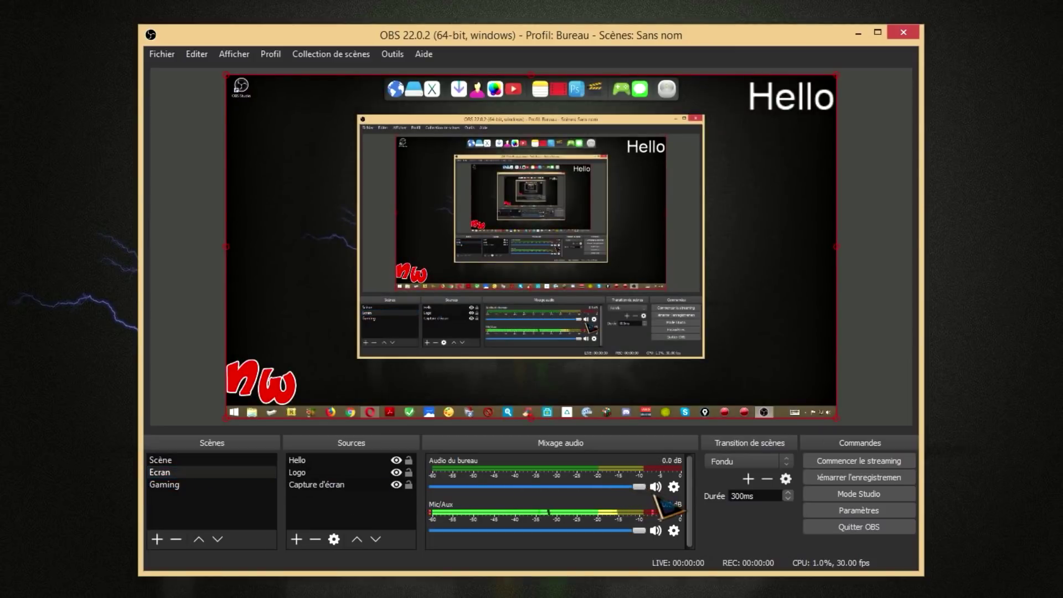
click(655, 486)
click(656, 487)
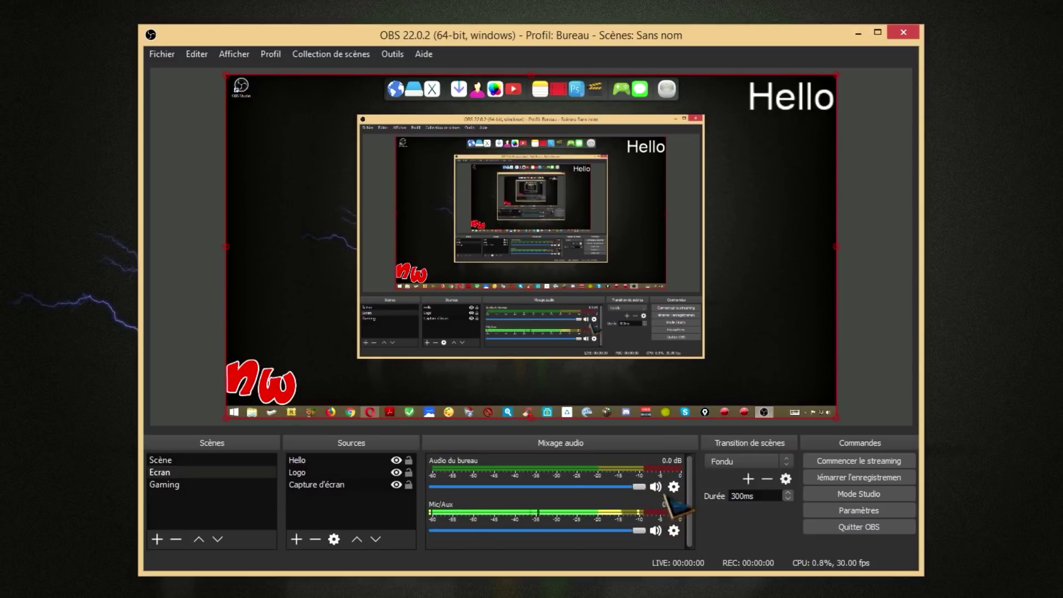
Step: Set the Audio du bureau channel's device to Haut-parleurs (Yeti Stereo Microphone)
click(673, 487)
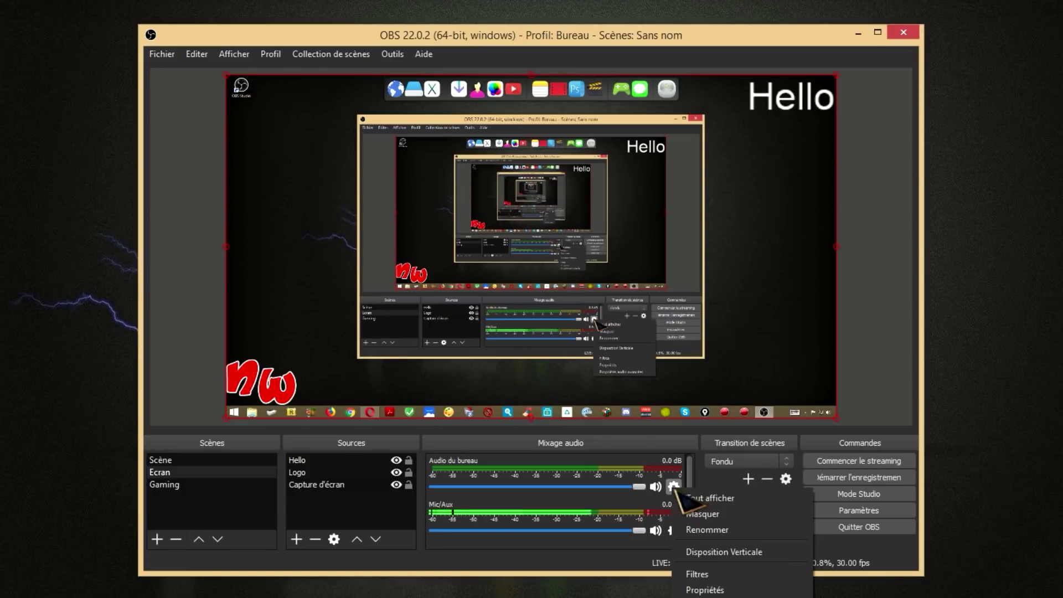
click(715, 590)
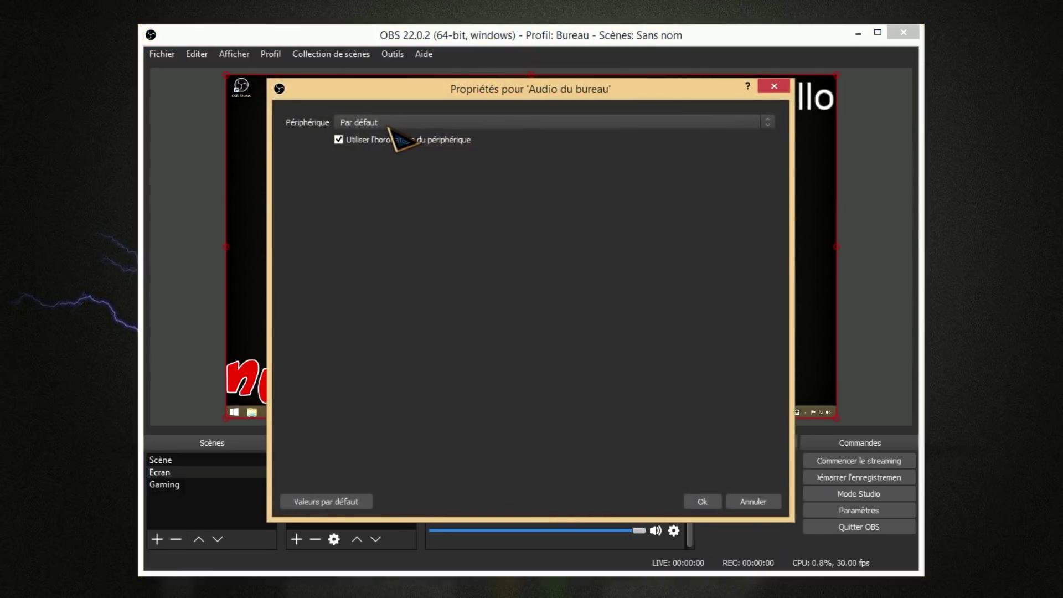
click(394, 122)
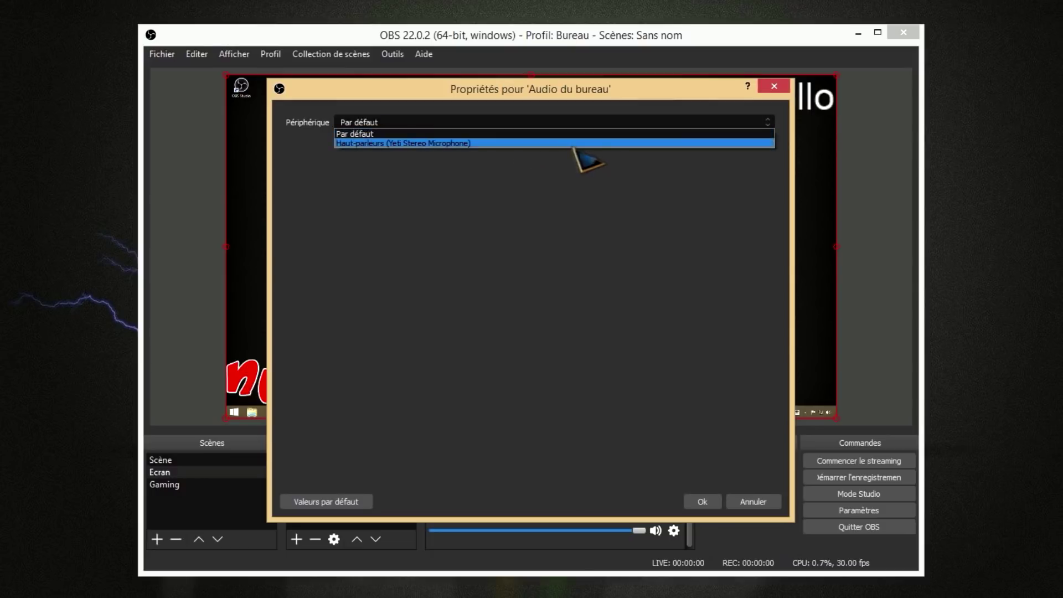
click(403, 145)
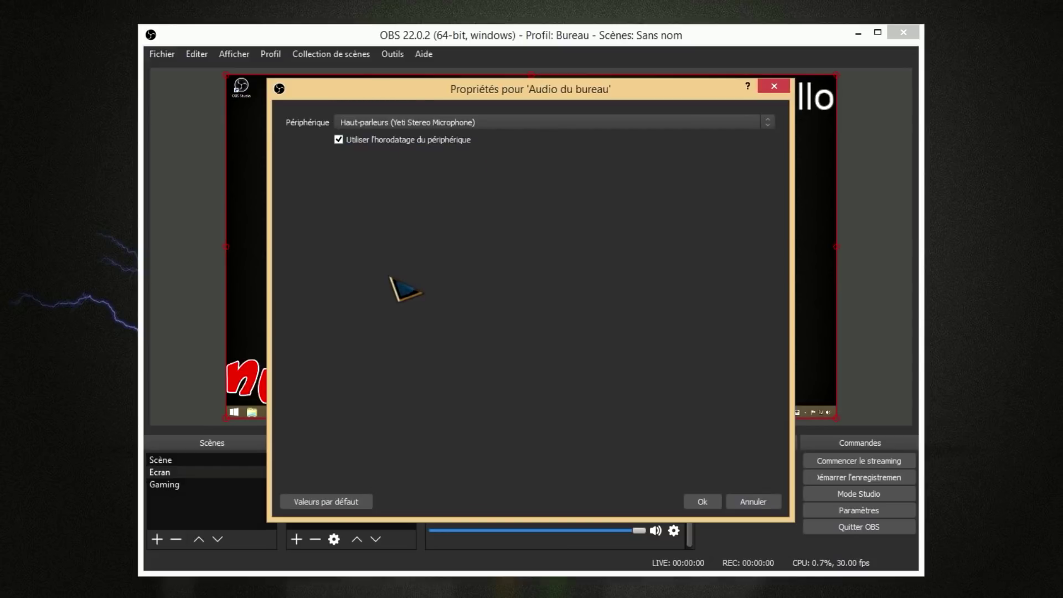
click(703, 501)
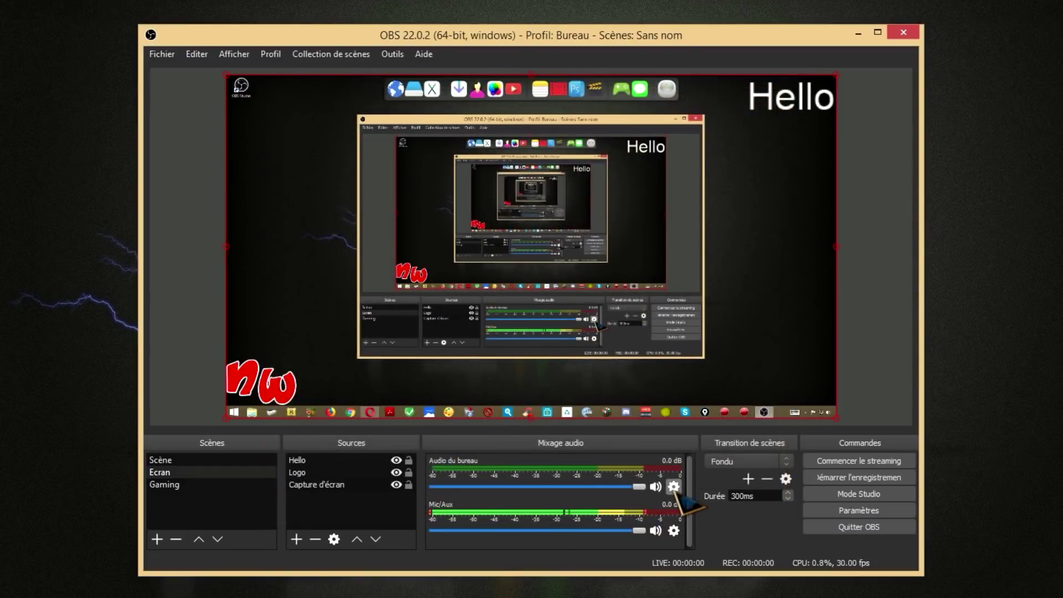
Step: Open the audio filters of the Mic/Aux channel and look at the options for adding a filter
click(673, 530)
click(700, 597)
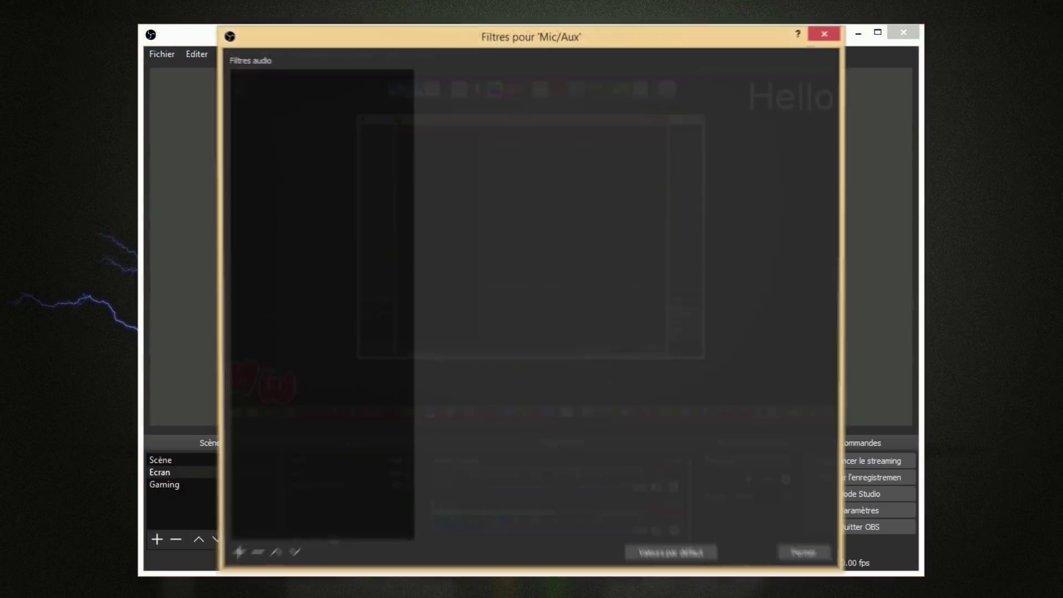
click(237, 553)
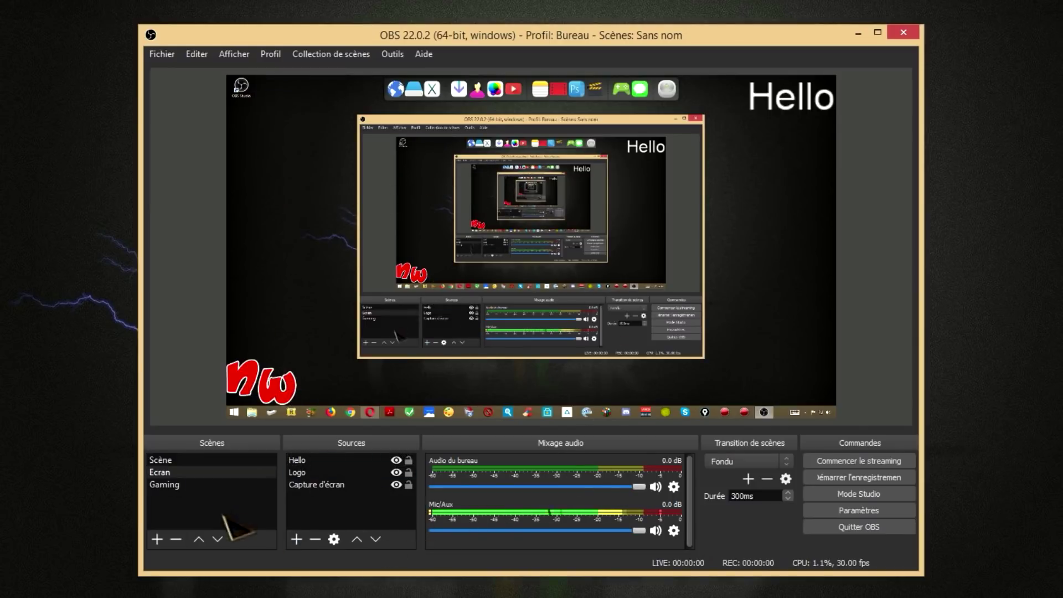
Step: Switch to the Gaming scene and return to the Ecran scene
click(171, 487)
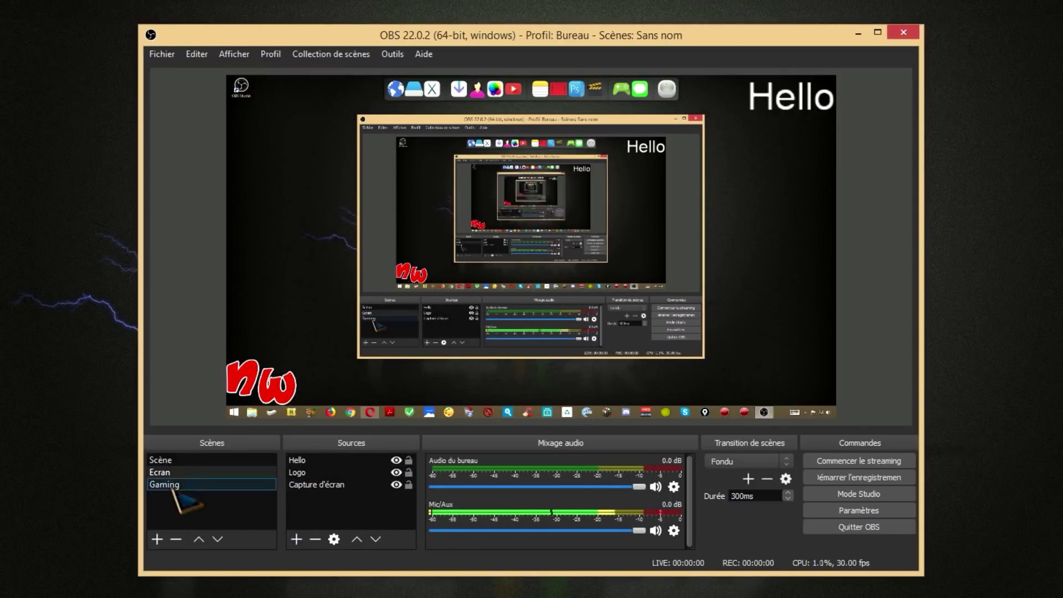
click(166, 486)
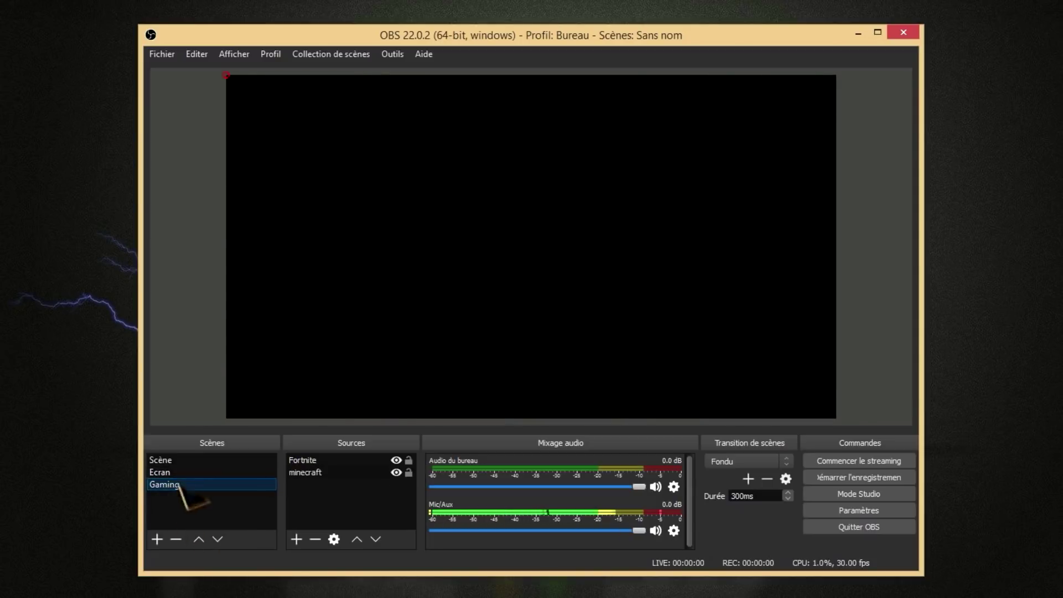
click(164, 472)
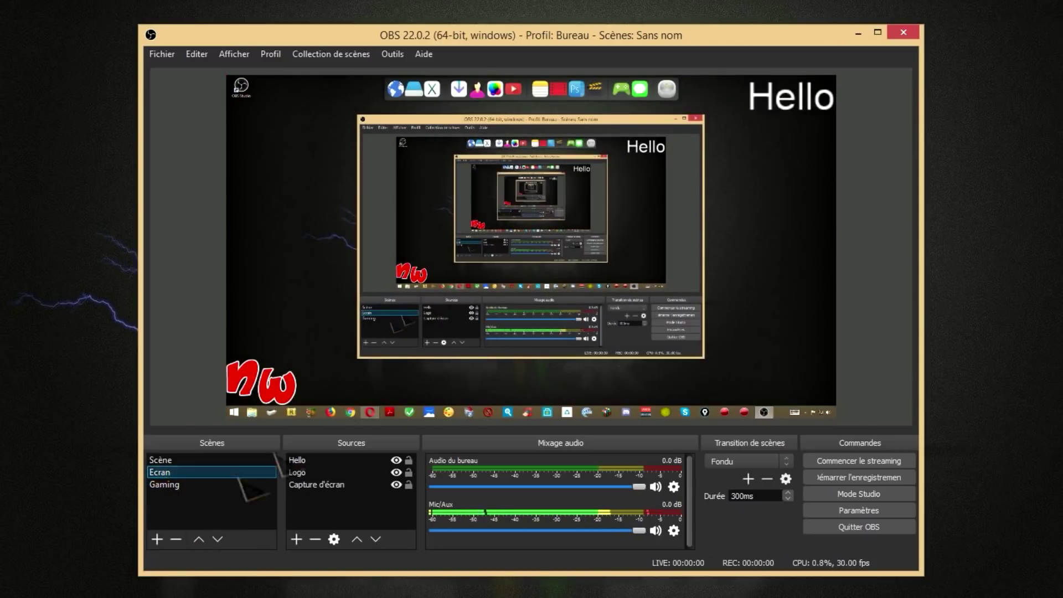
Step: Add a scene named Stream and look at the source types available for it
click(157, 539)
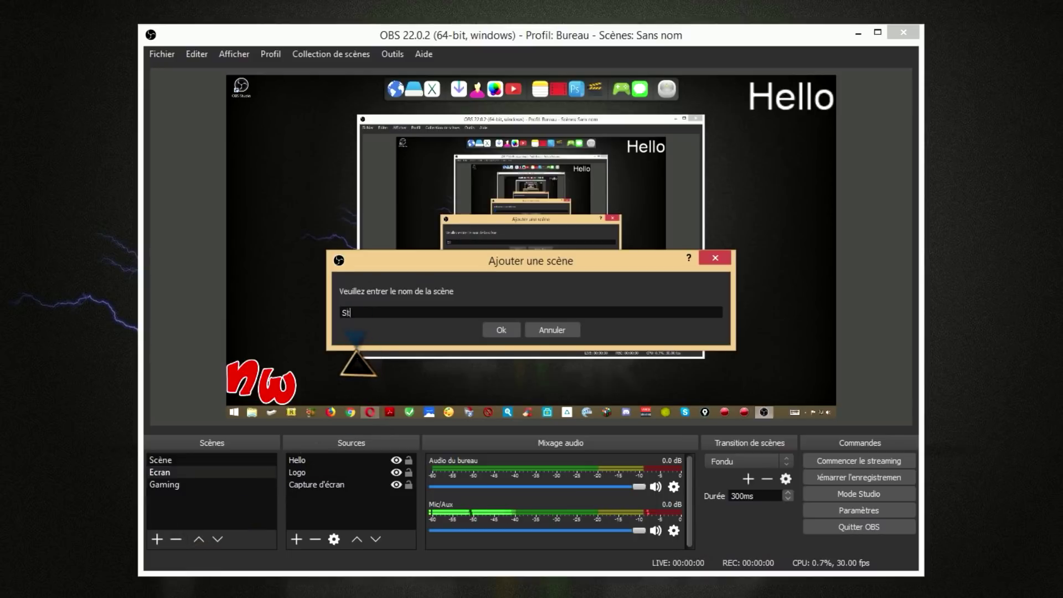
click(501, 330)
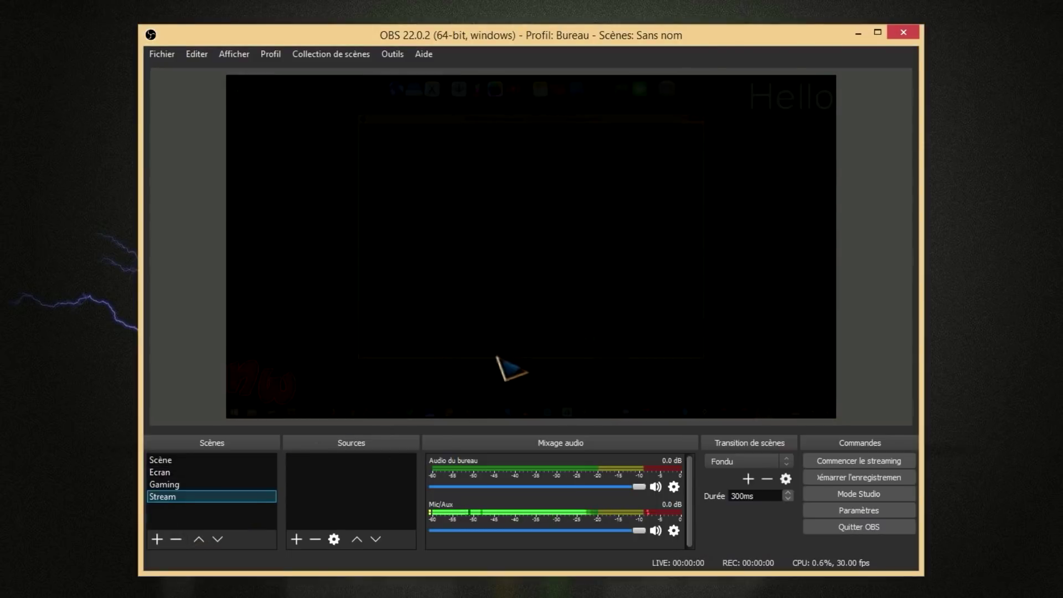
click(296, 539)
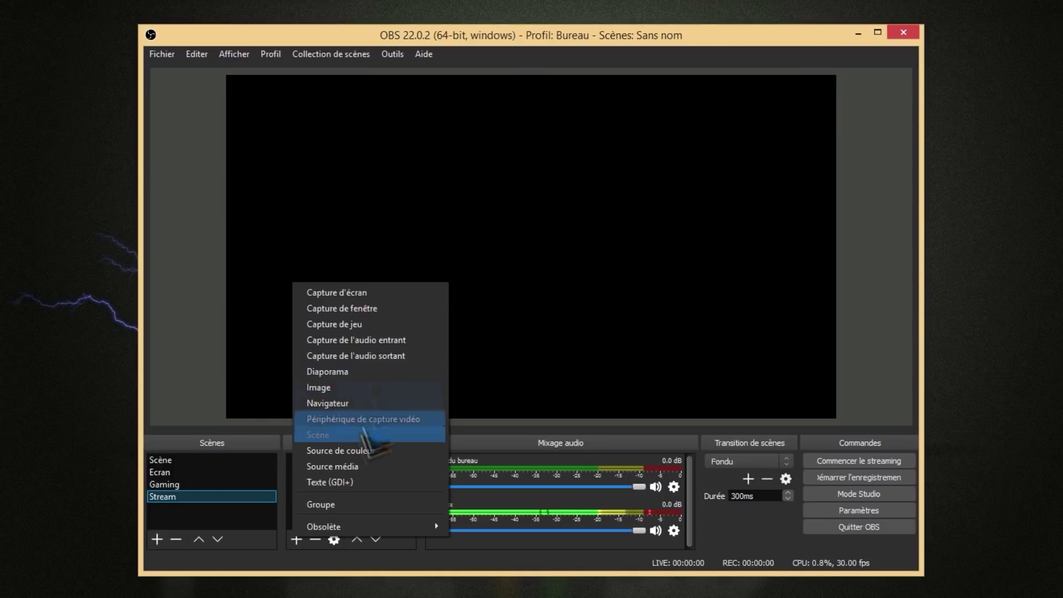
click(171, 500)
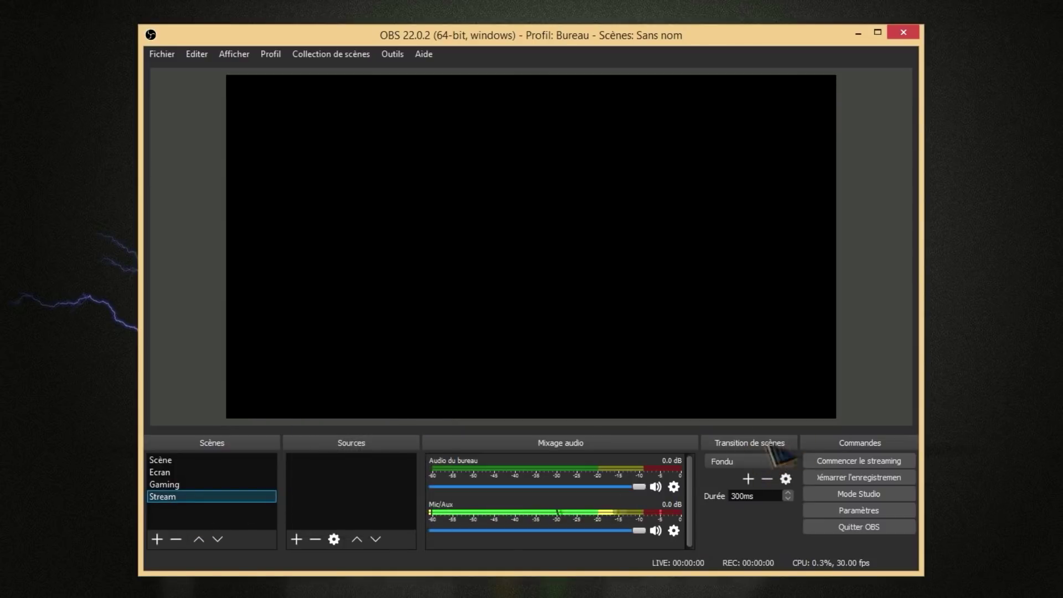
Step: Look through the available scene transitions, keep Fondu selected, and view the transition types that can be added
click(738, 463)
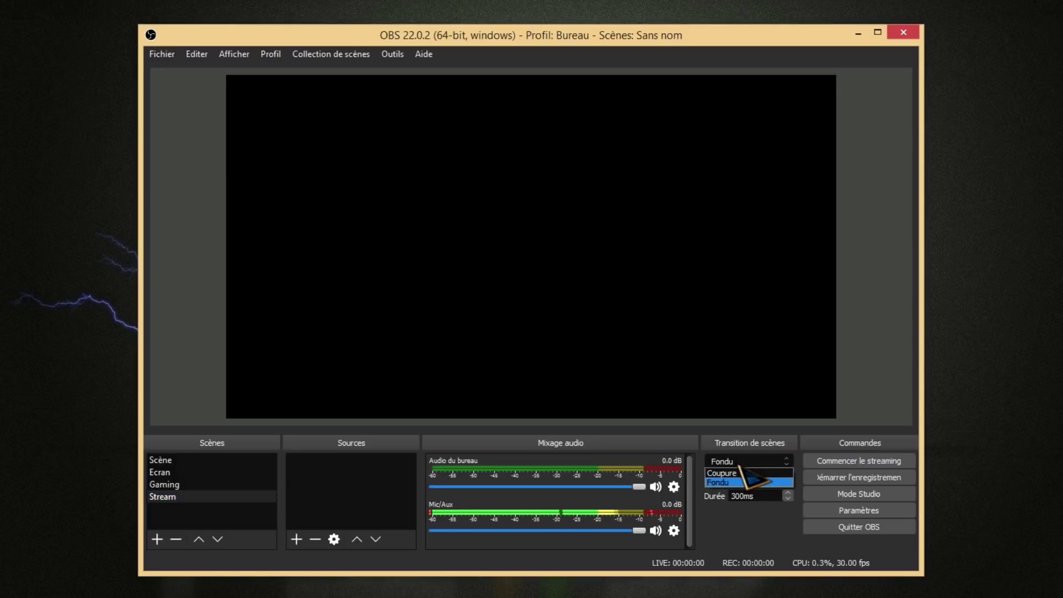
click(733, 483)
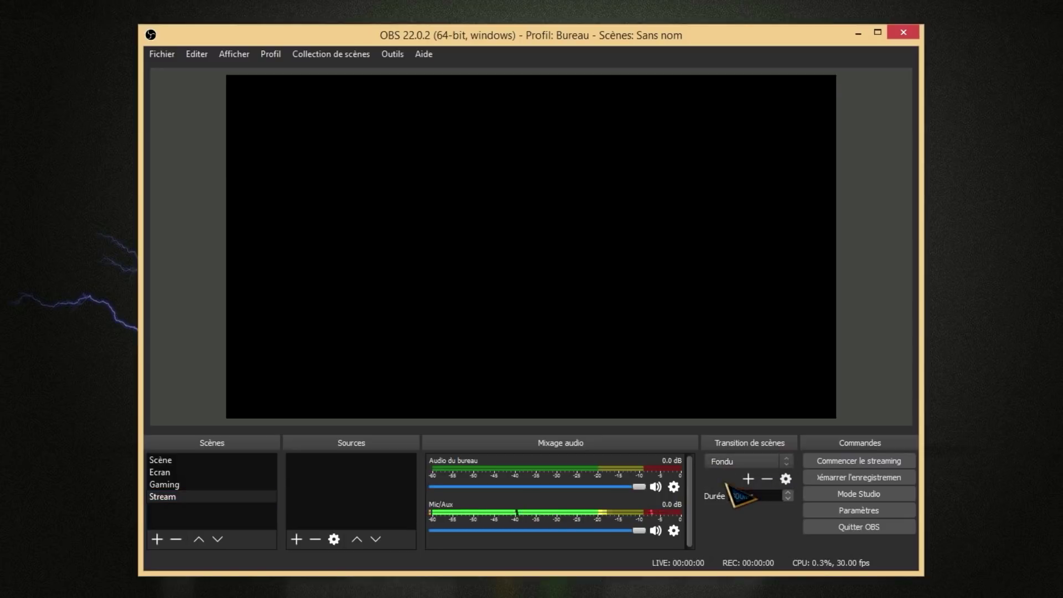
click(748, 480)
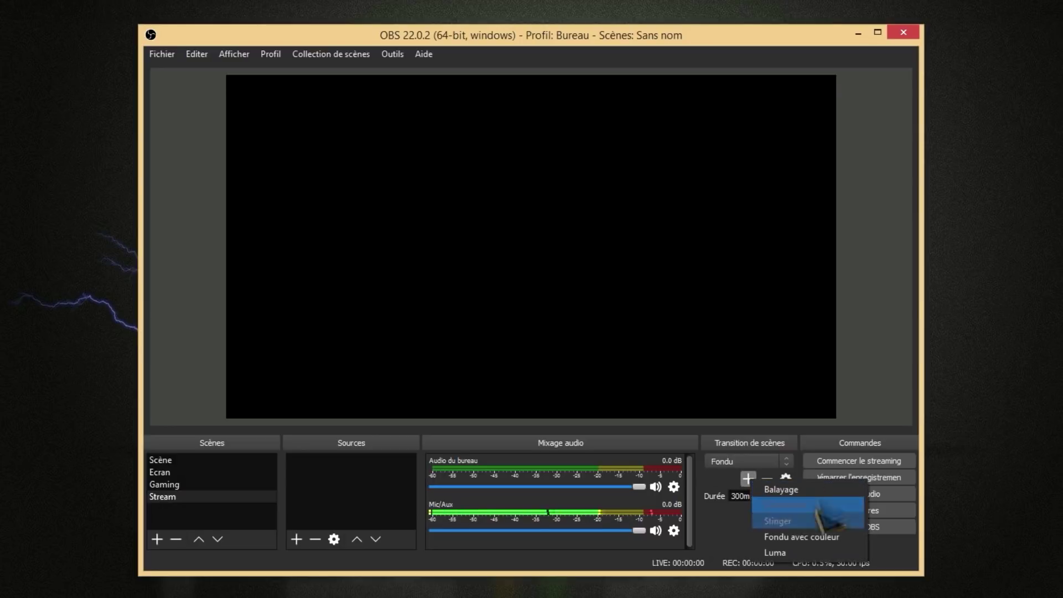
click(819, 536)
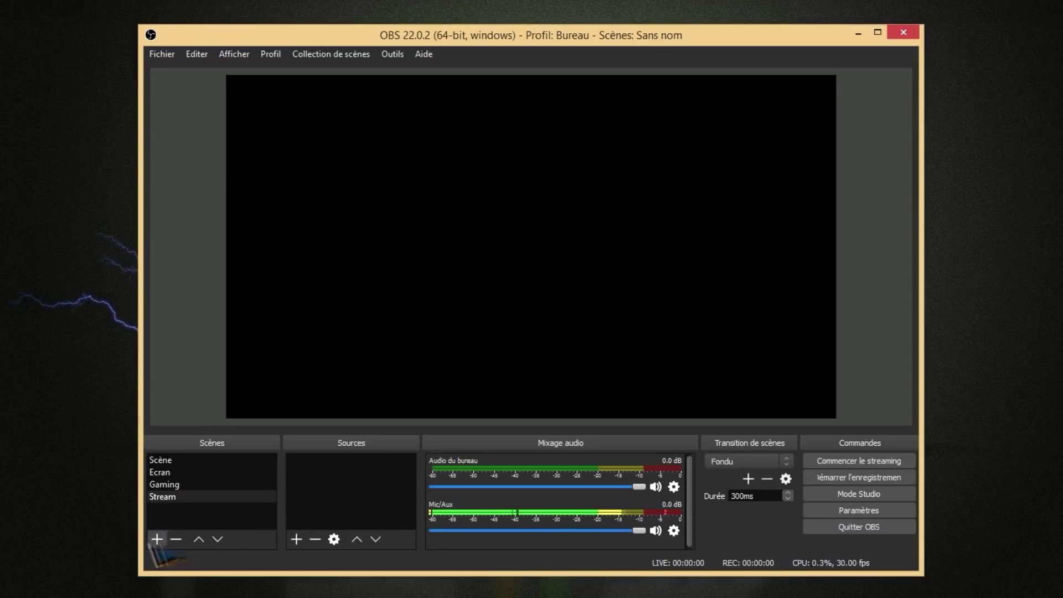
Step: Preview the Fondu transition by switching from Ecran to Gaming and back to Ecran
click(172, 475)
click(169, 475)
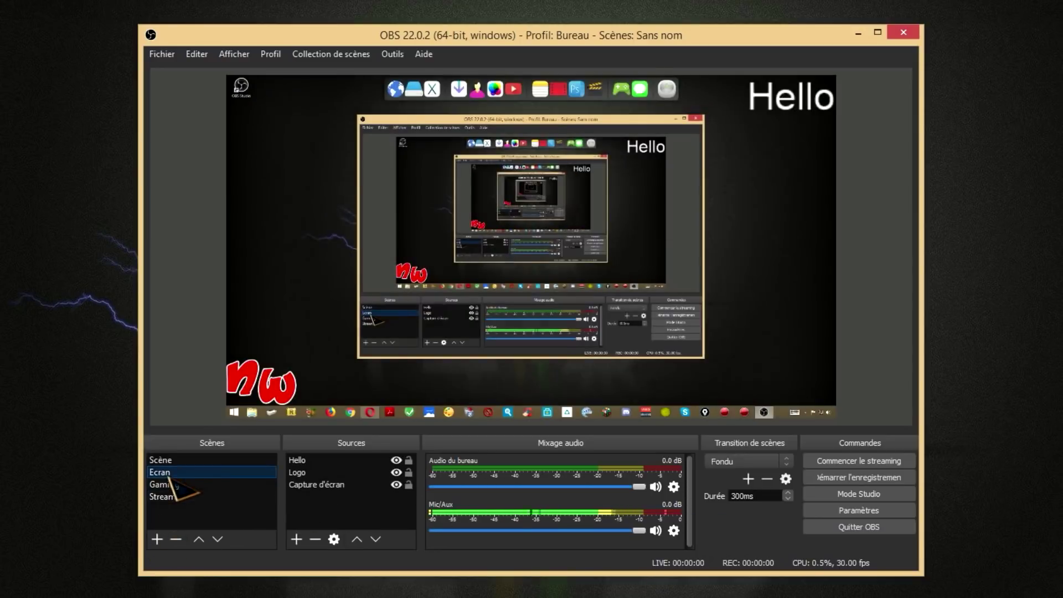
click(175, 485)
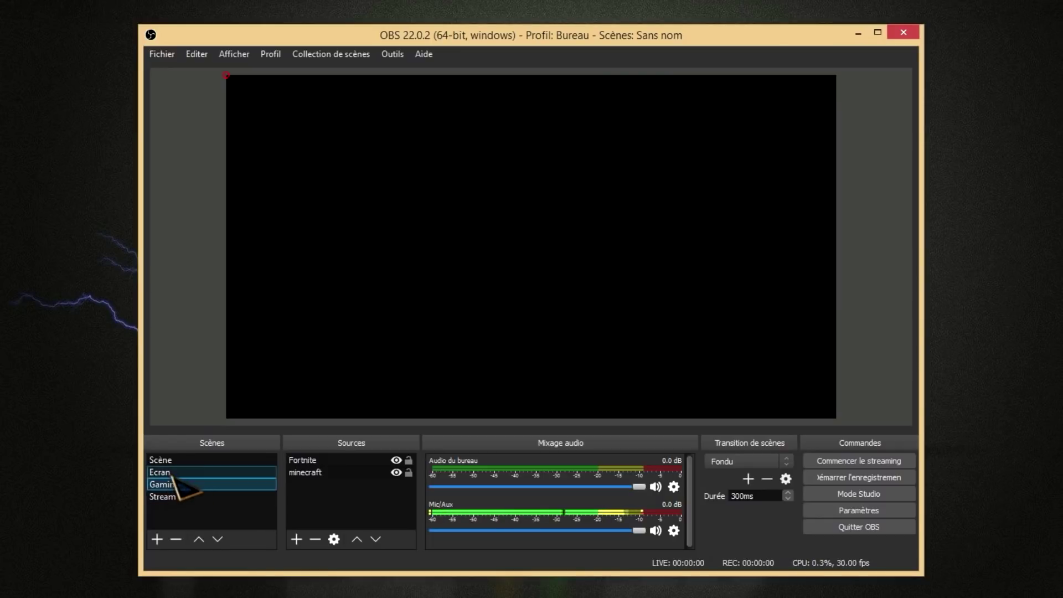
click(168, 472)
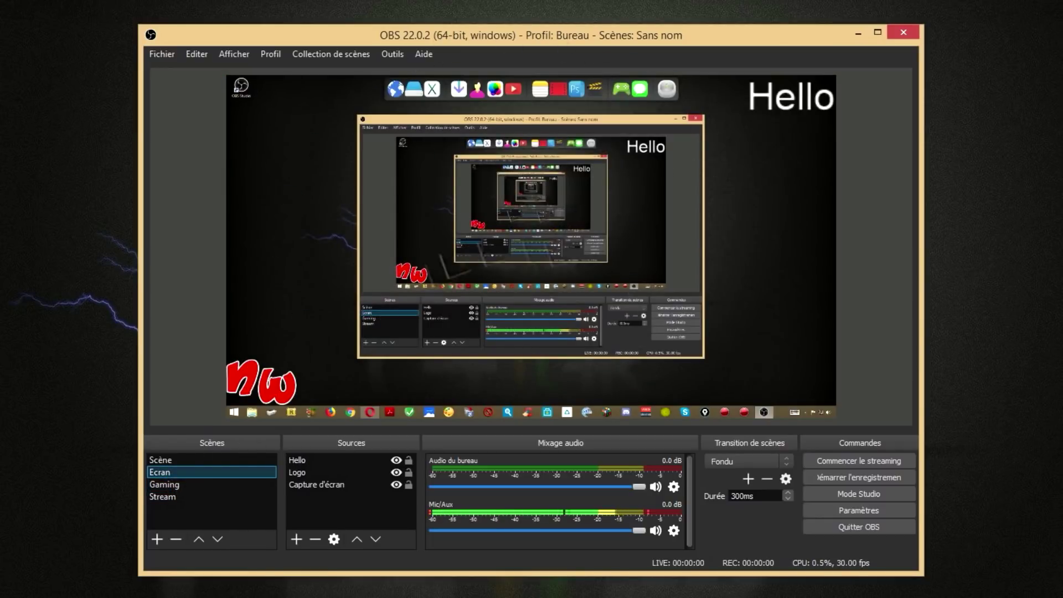
Step: Add a Fondu avec couleur scene transition and set its colour to pink #ff007f
click(748, 478)
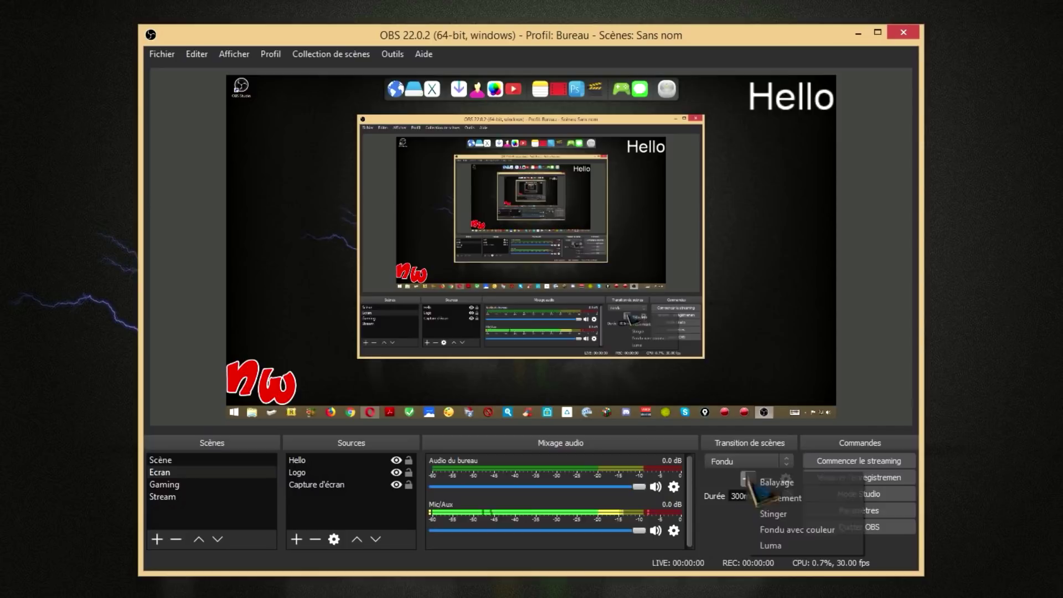
click(796, 529)
click(501, 328)
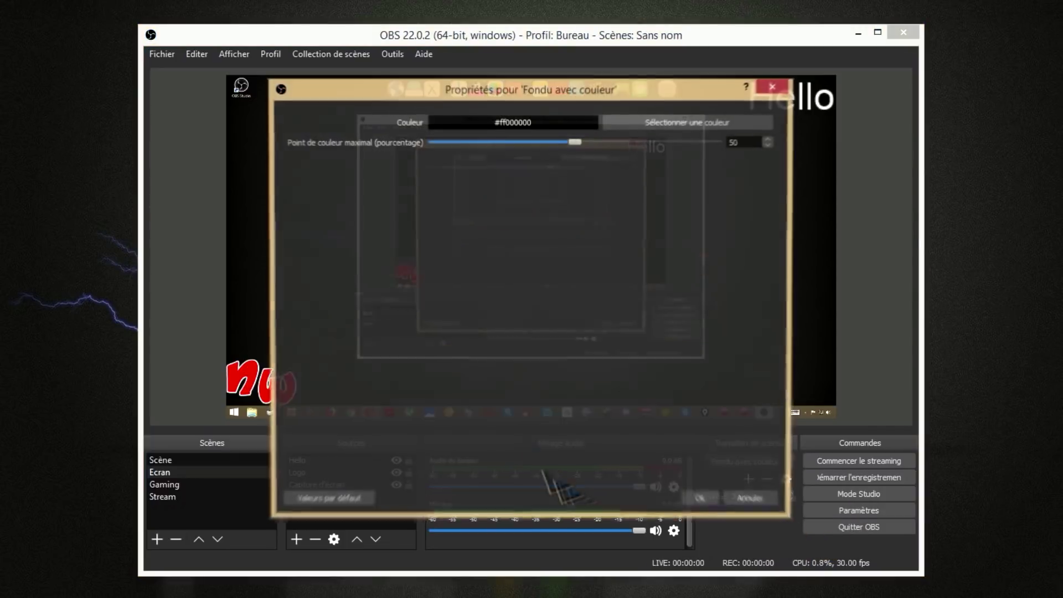
click(708, 124)
click(373, 265)
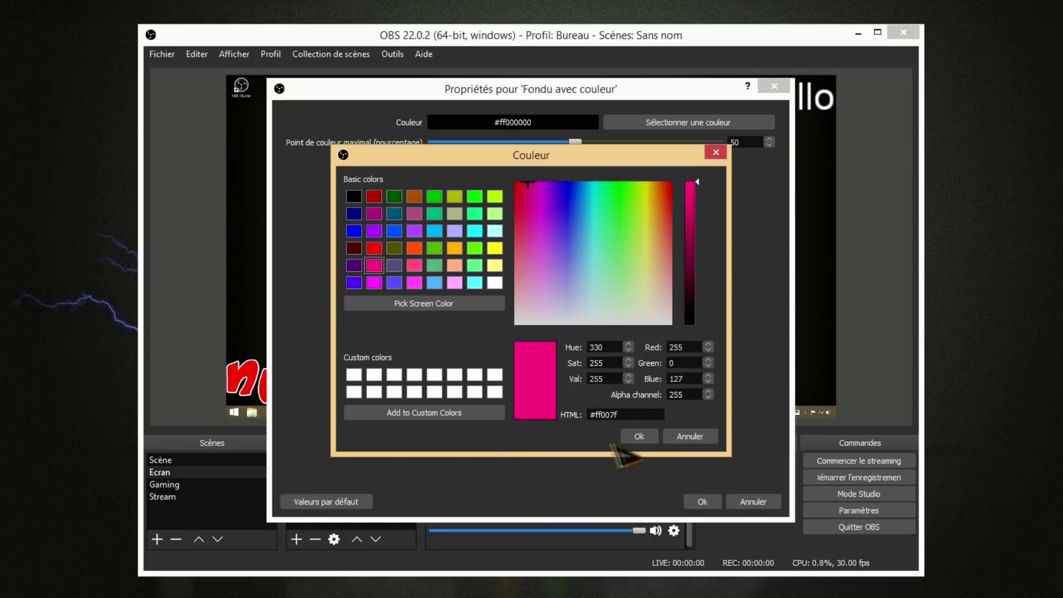
click(639, 436)
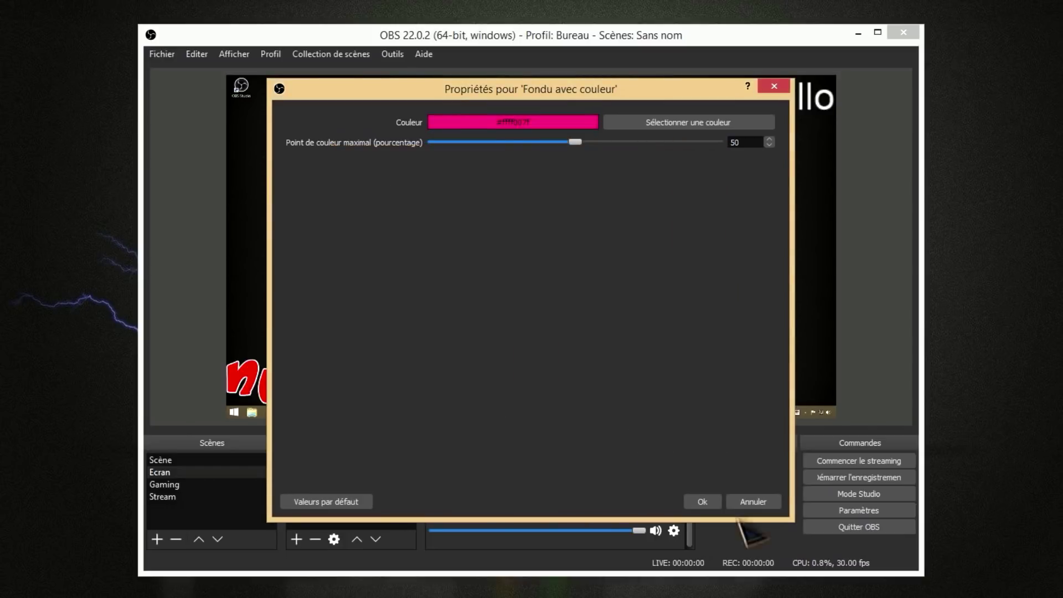
click(702, 502)
Step: Set the transition duration to 3000 ms and test the colour fade between the Gaming and Ecran scenes
click(166, 484)
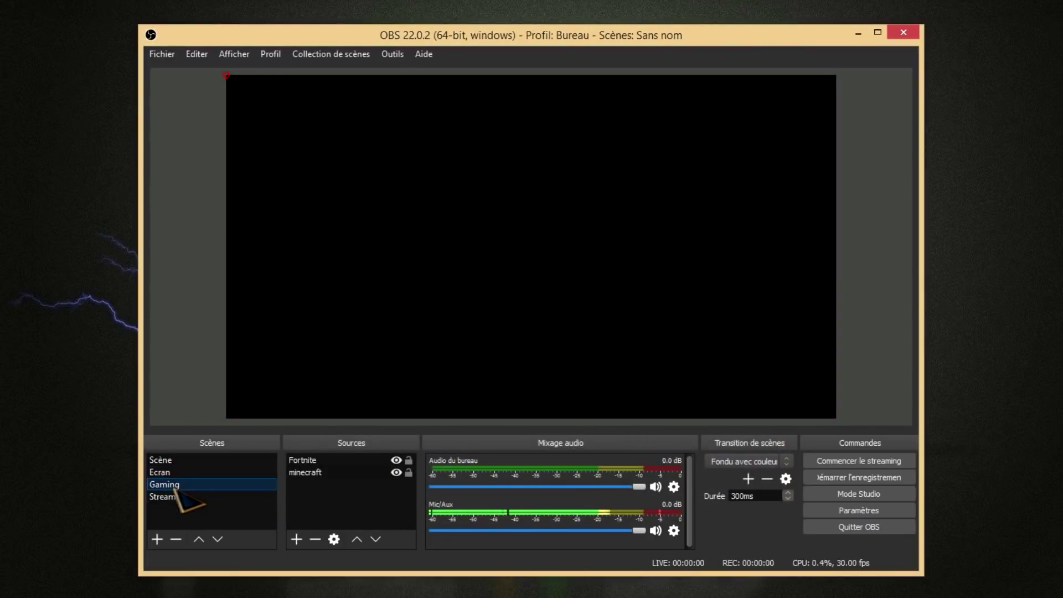
click(748, 496)
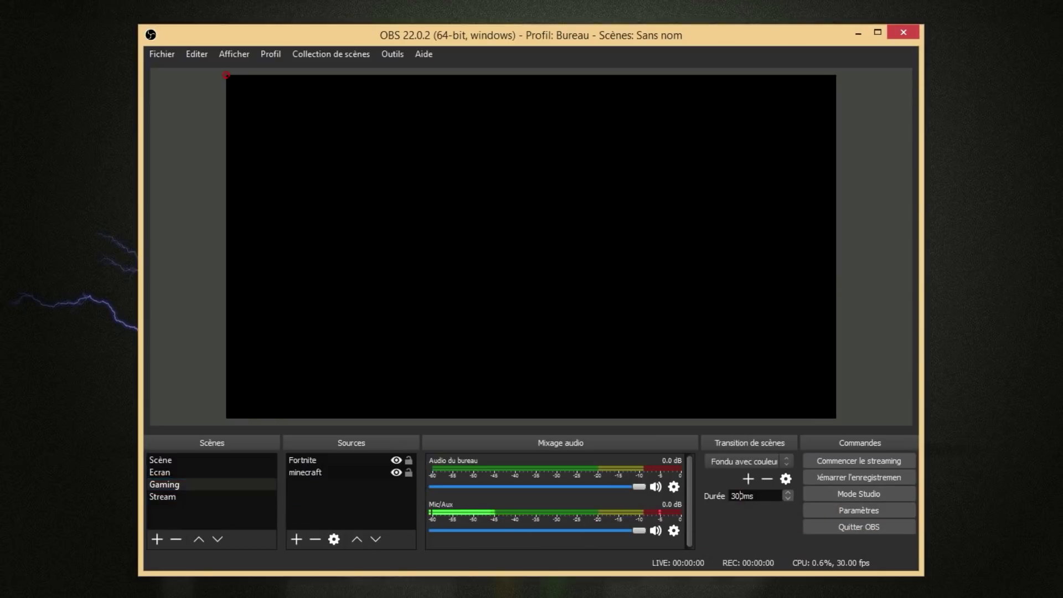
text(0)
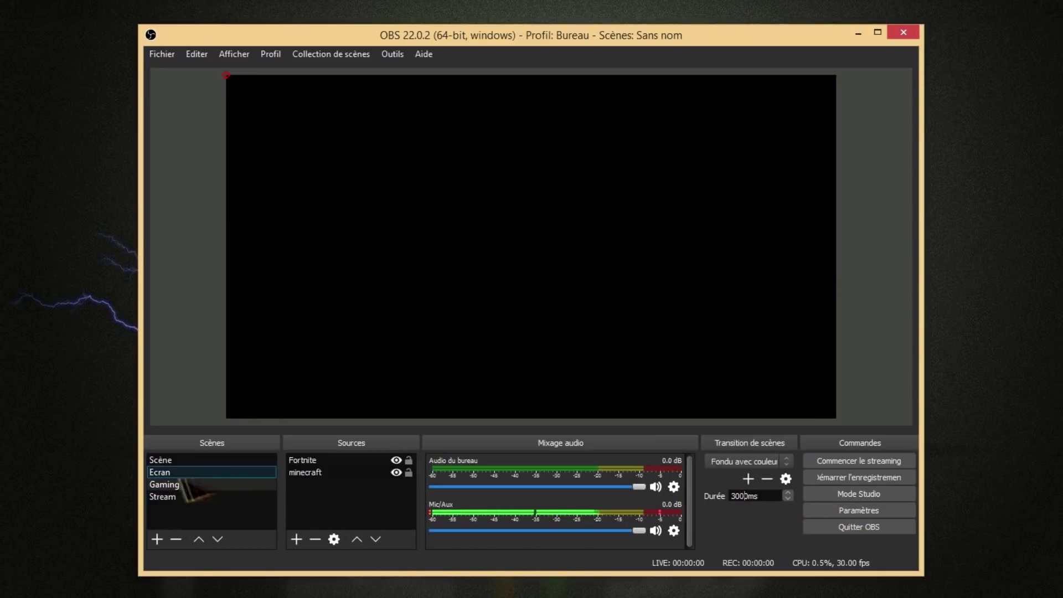
click(166, 472)
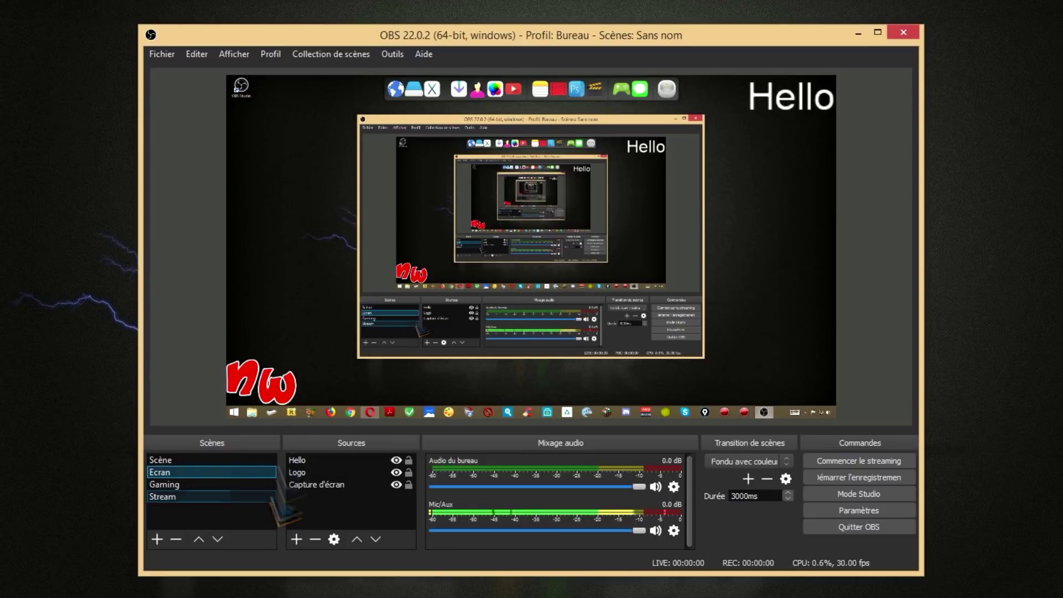
Step: Select the Bureau profile and open the program settings
click(271, 53)
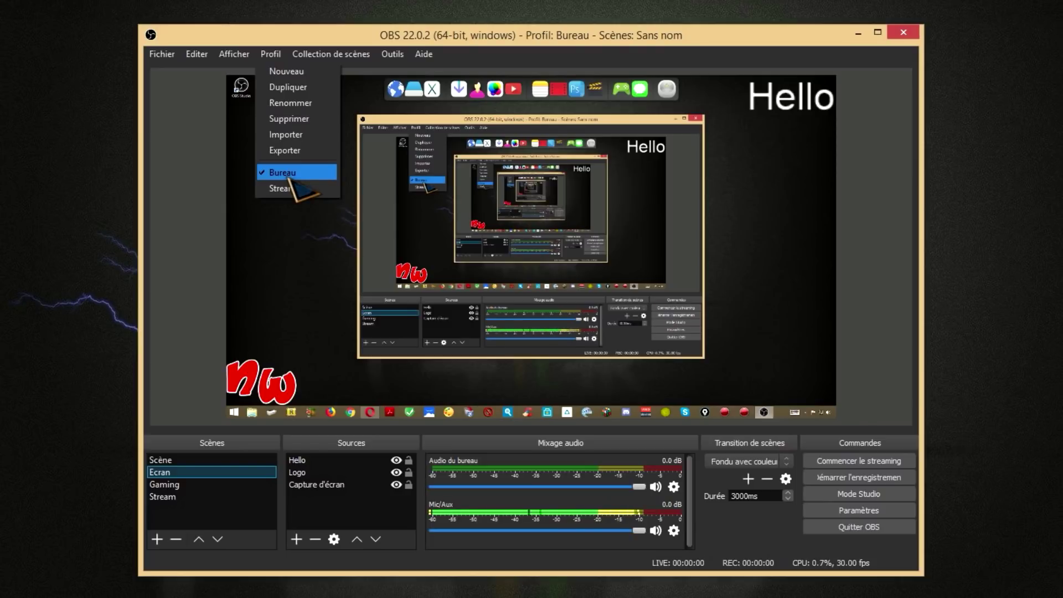
click(288, 174)
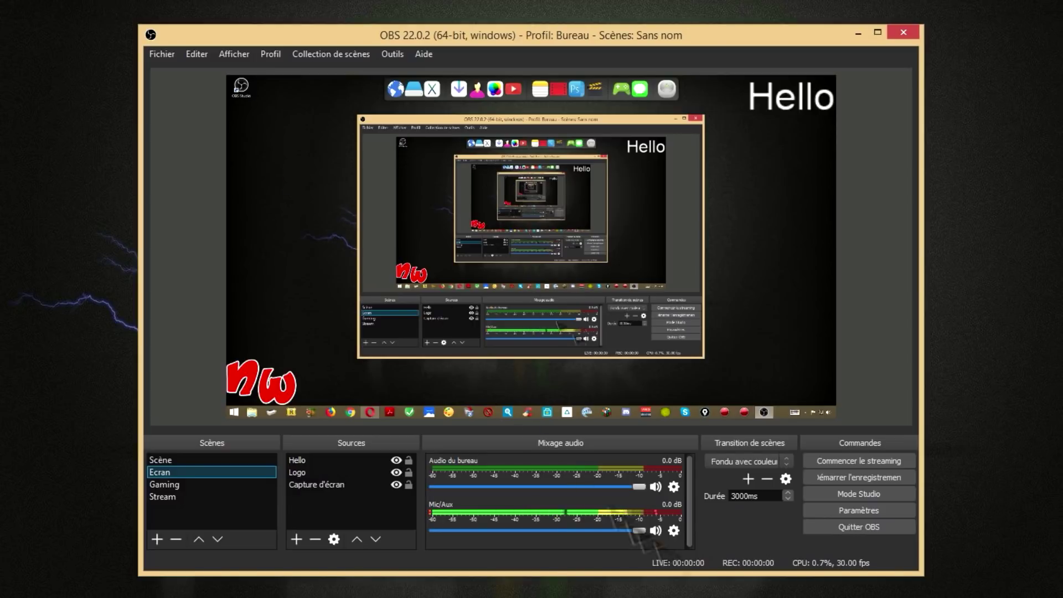
click(843, 512)
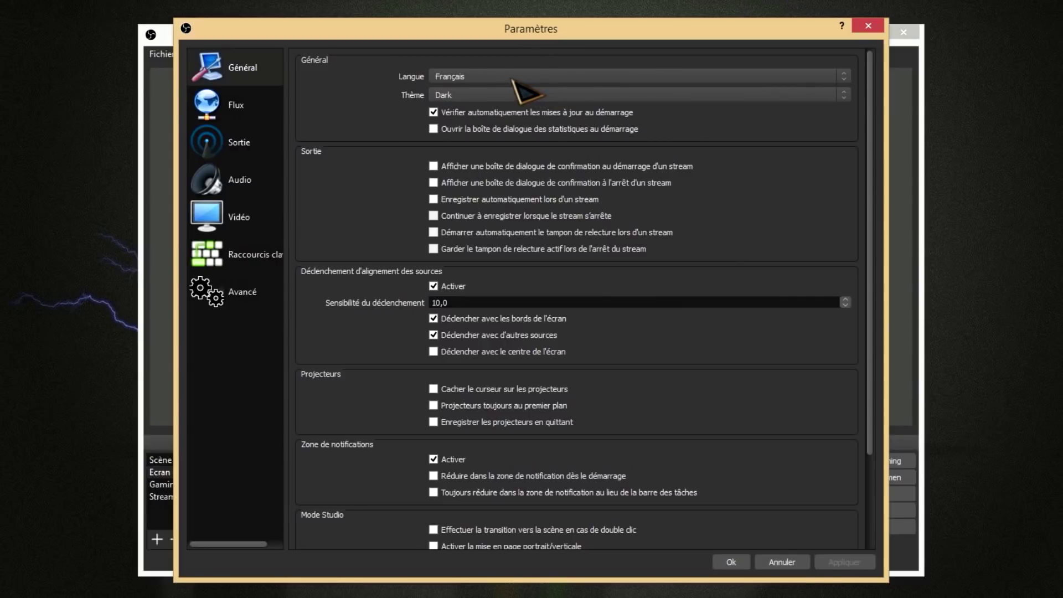
Step: Try the Default interface theme, go back to Dark, and view the Flux streaming settings
click(488, 95)
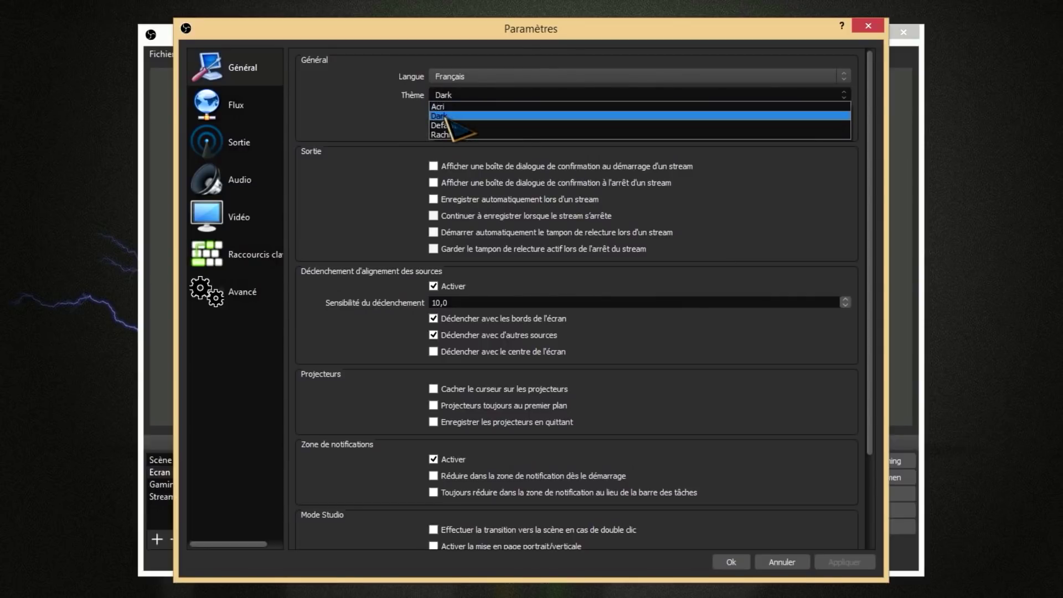
click(493, 125)
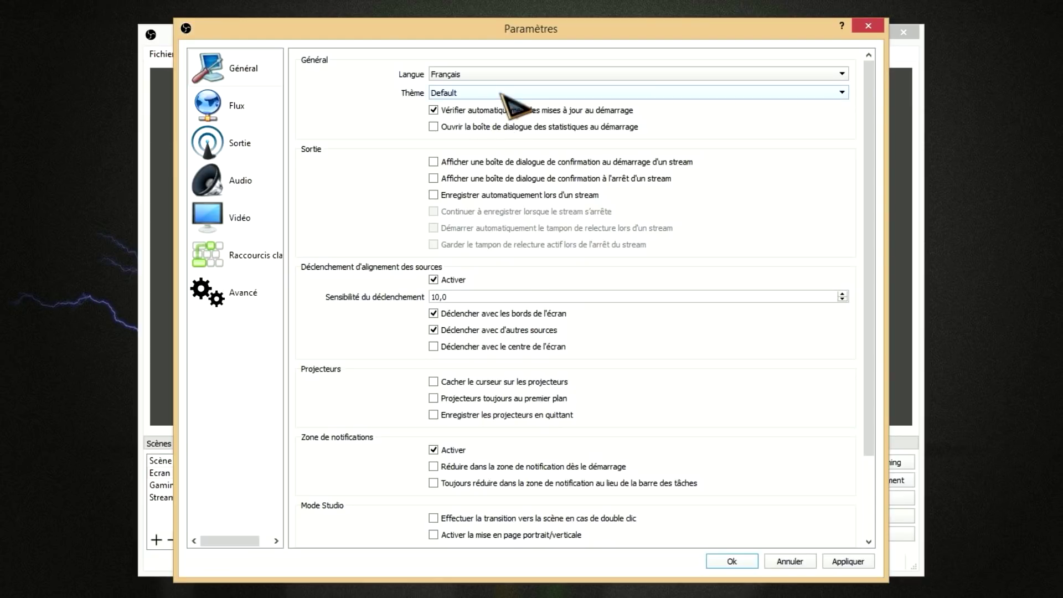
click(501, 94)
click(507, 110)
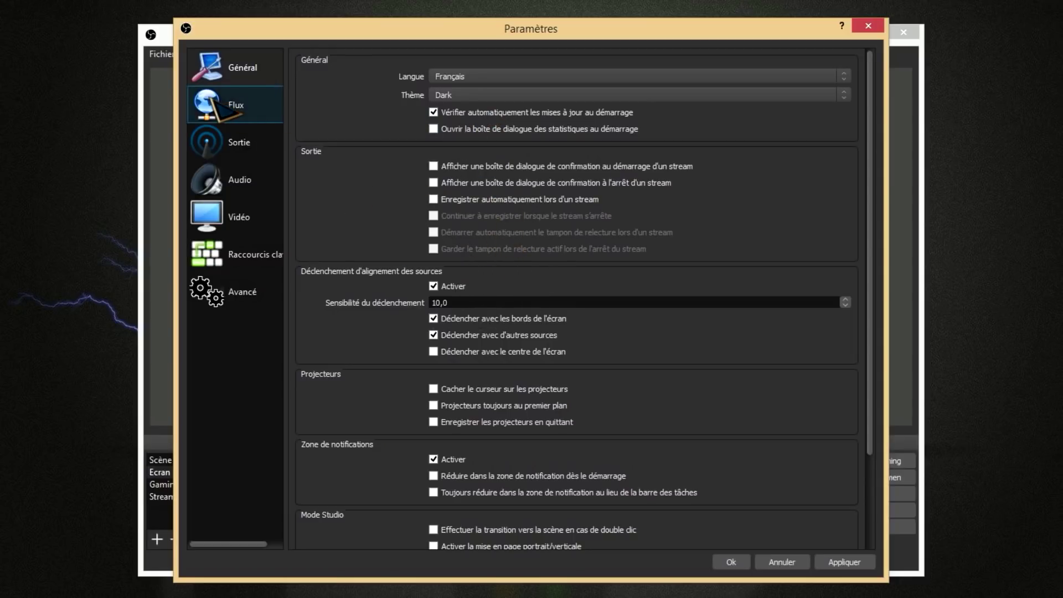
click(236, 104)
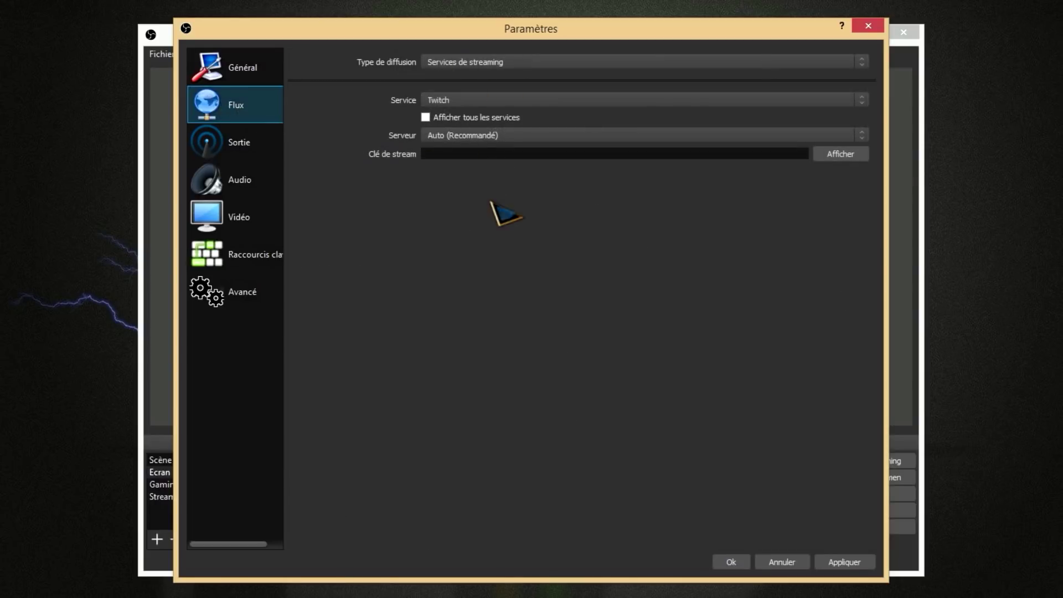
Step: Set the video output resolution to 1920x1080 and the downscale filter to Lanczos (32 samples)
click(229, 220)
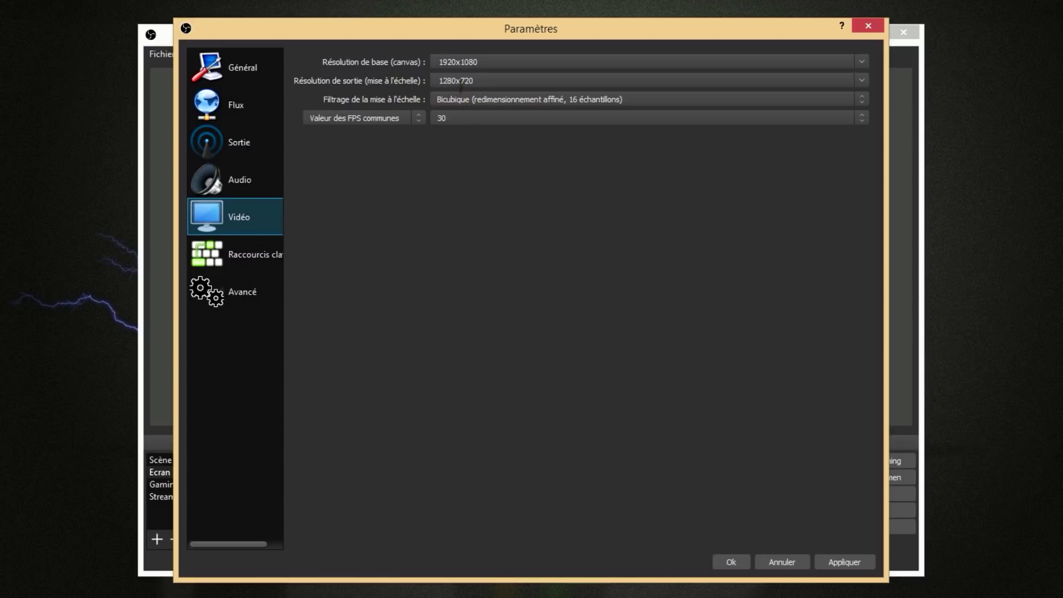
click(863, 80)
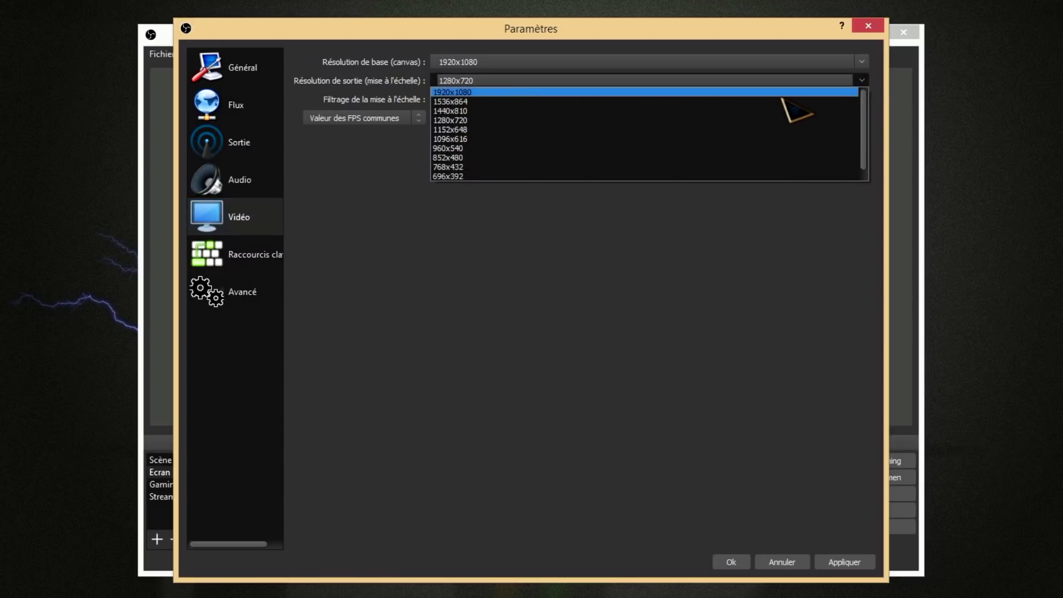
click(488, 93)
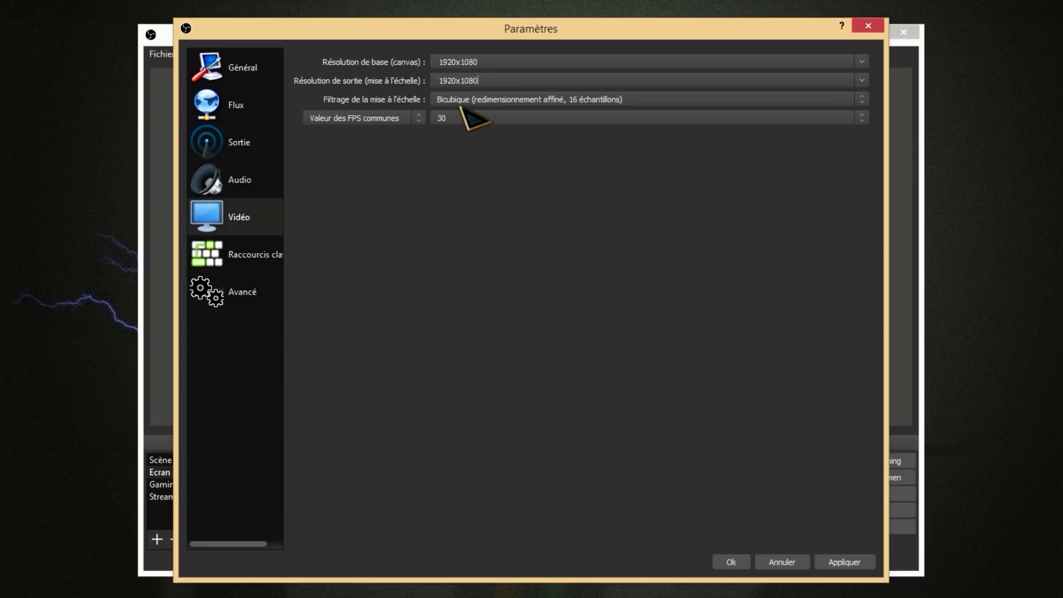
click(504, 100)
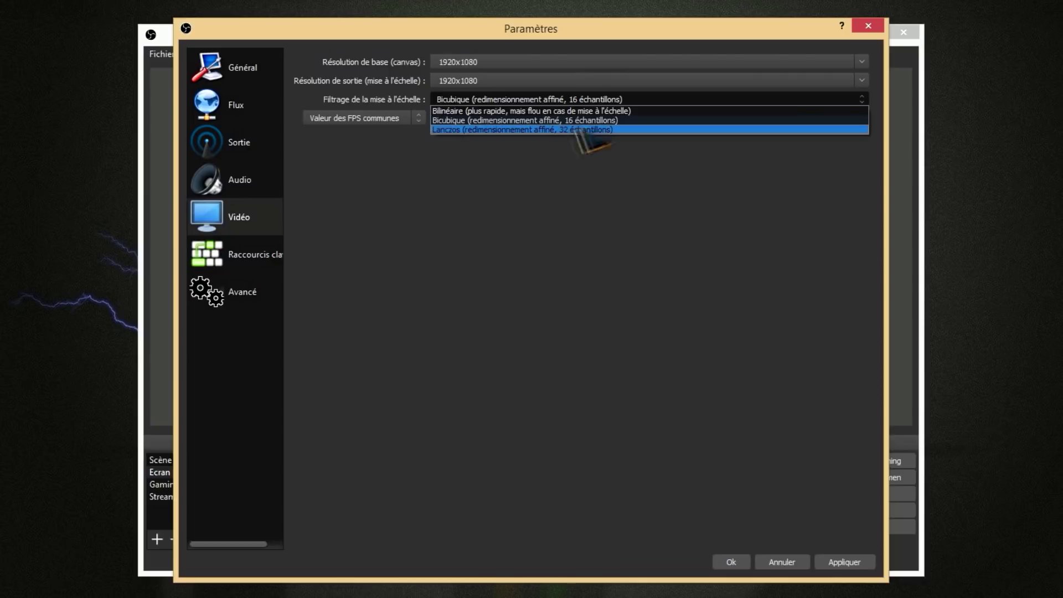
click(535, 130)
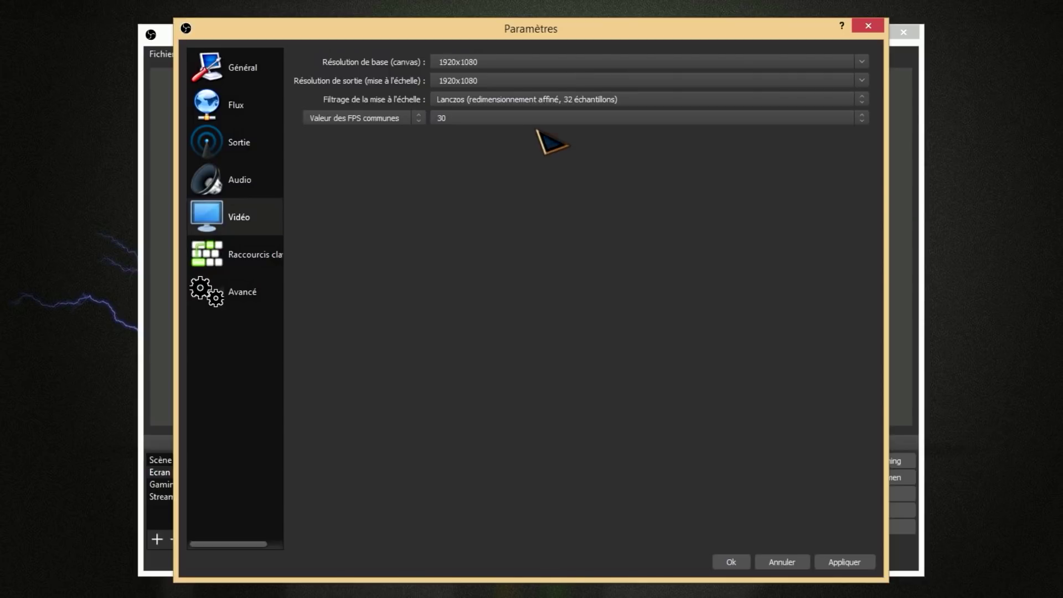
Step: Set the common FPS value to 60 and apply the video settings
click(530, 118)
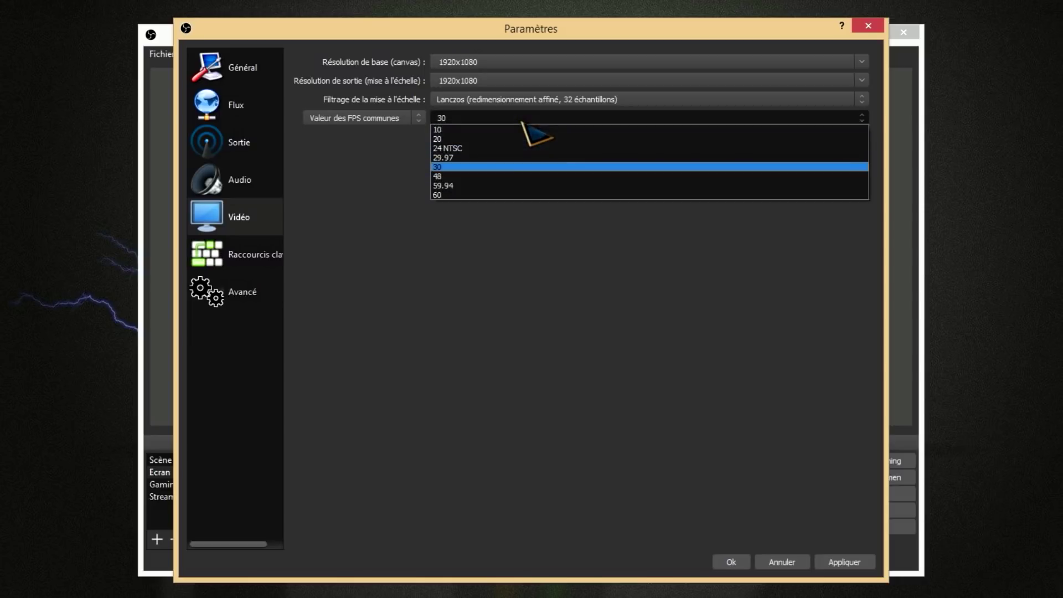
click(472, 195)
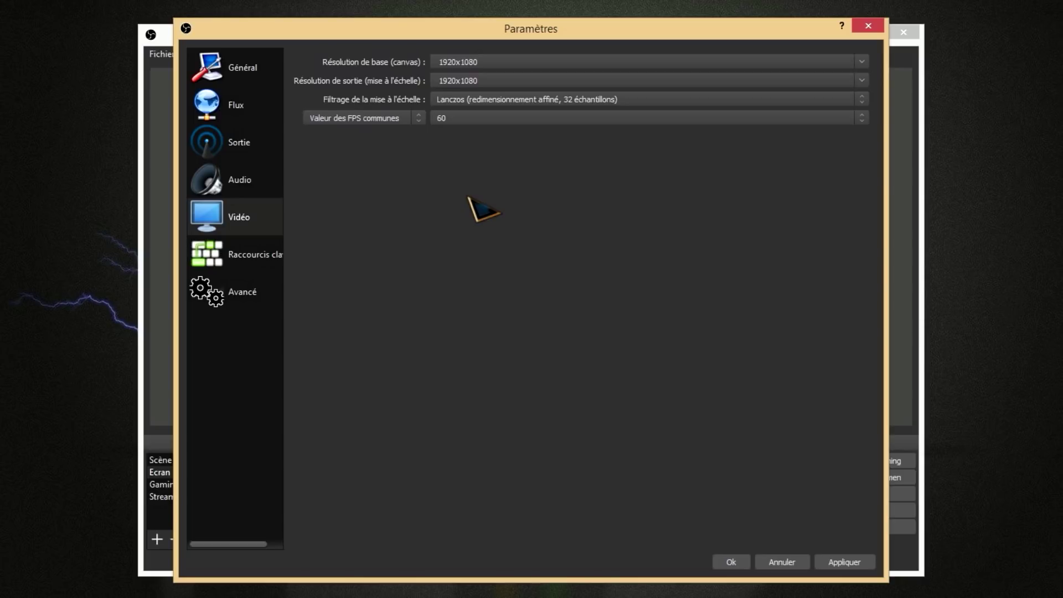
click(845, 562)
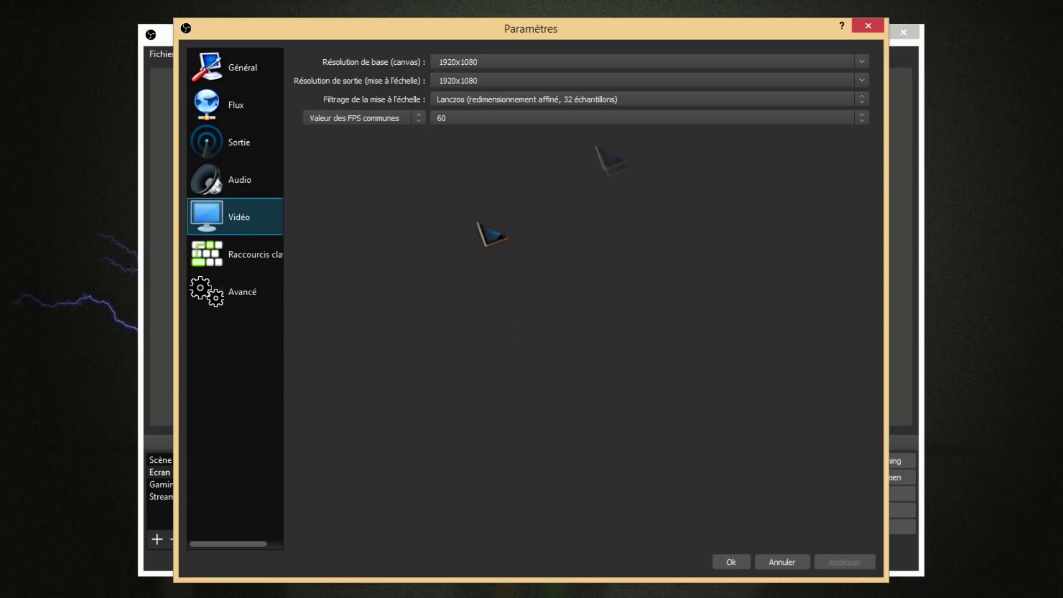
Step: Switch the output mode from Simple to Avancé and open the recording output settings
click(240, 155)
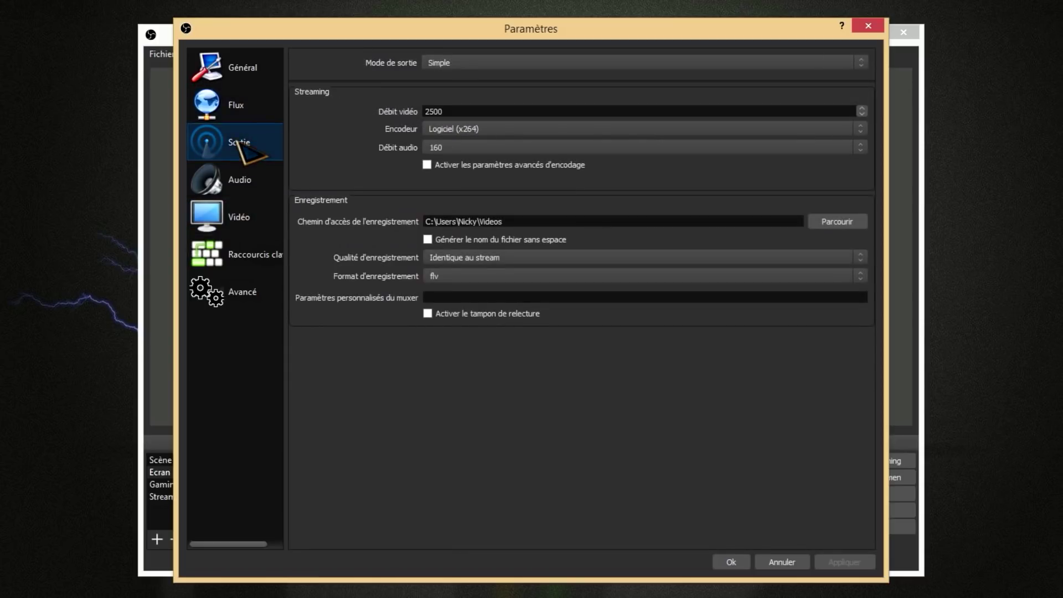
click(485, 63)
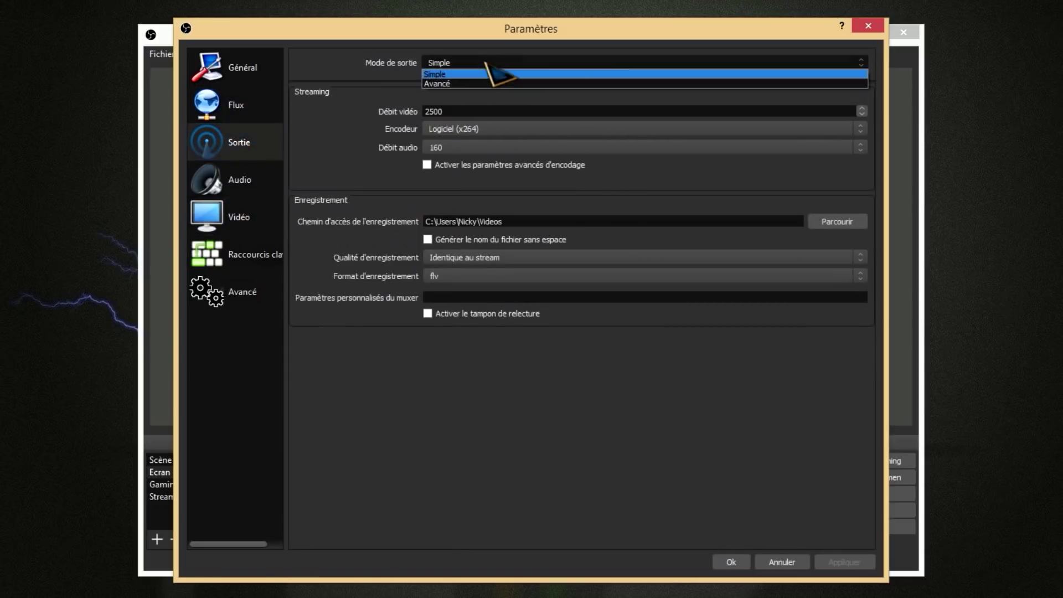
click(466, 83)
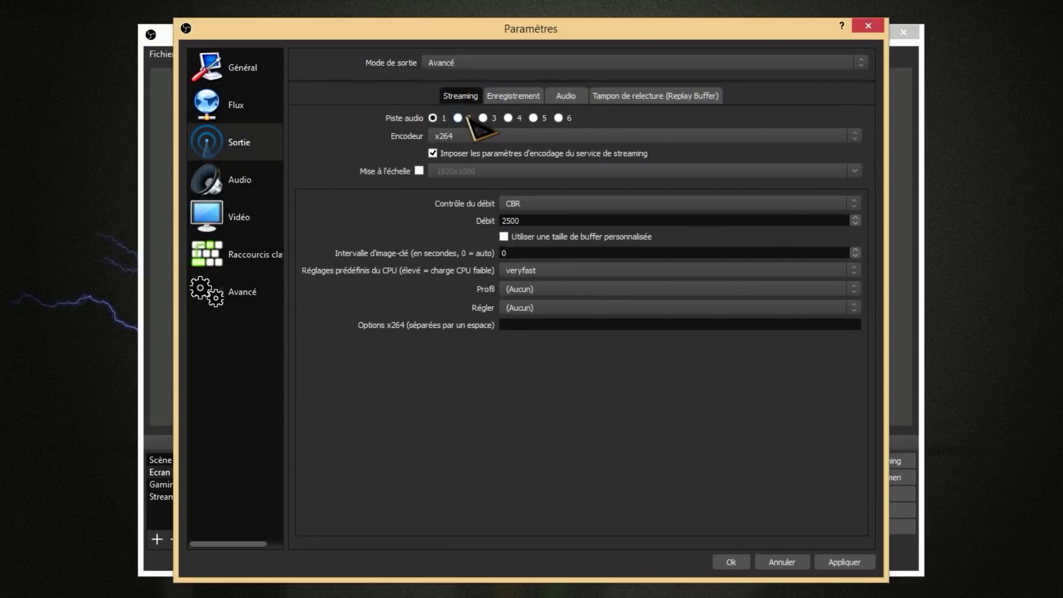
click(513, 96)
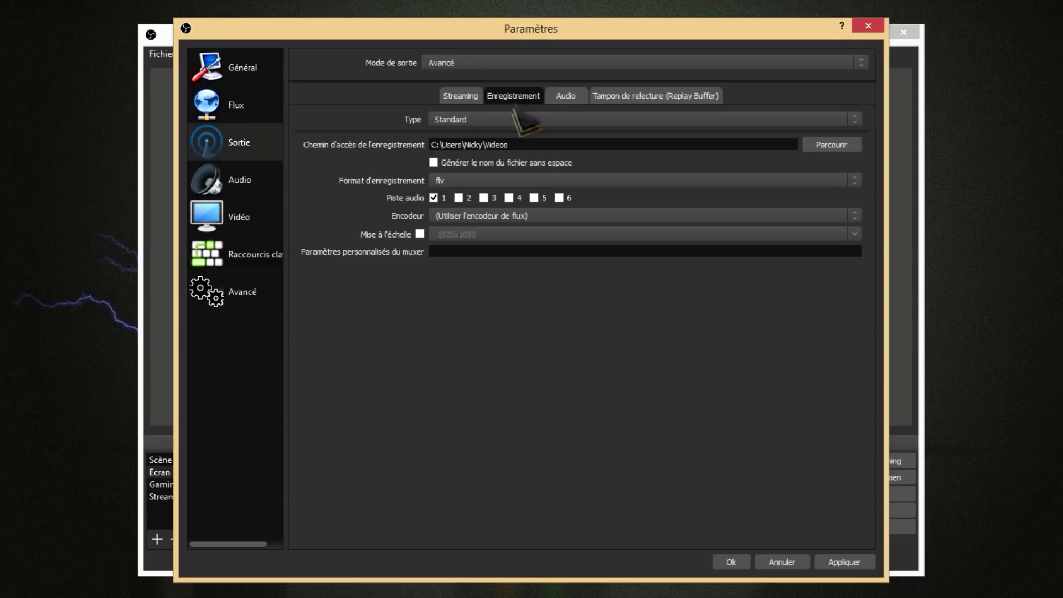
Step: Toggle recording rescaling on and back off, and set the recording format to mp4 with the NVENC H.264 encoder
click(419, 234)
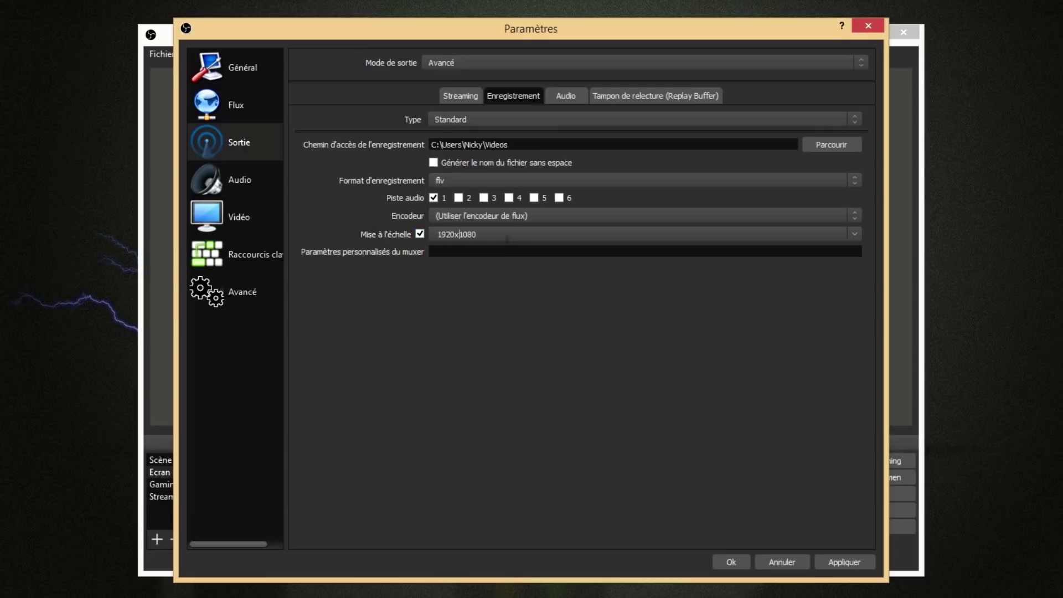
click(419, 234)
click(476, 181)
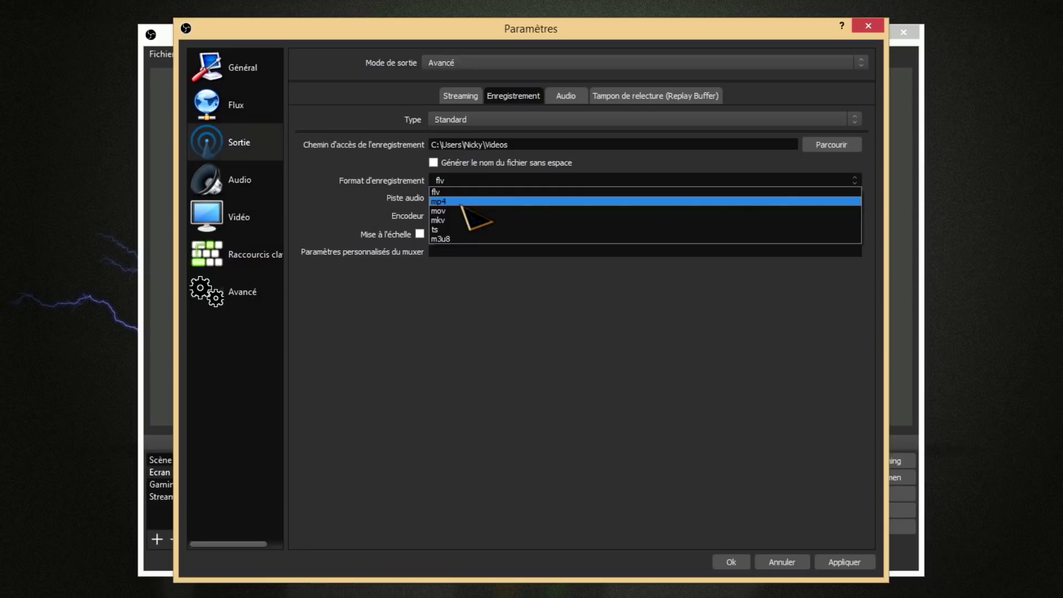
click(461, 202)
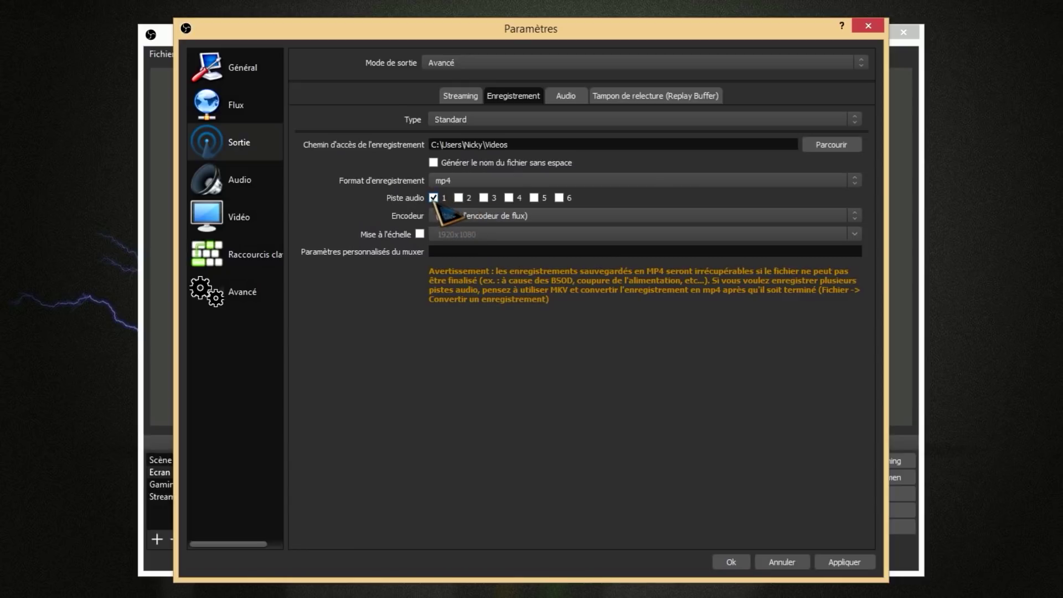
click(463, 216)
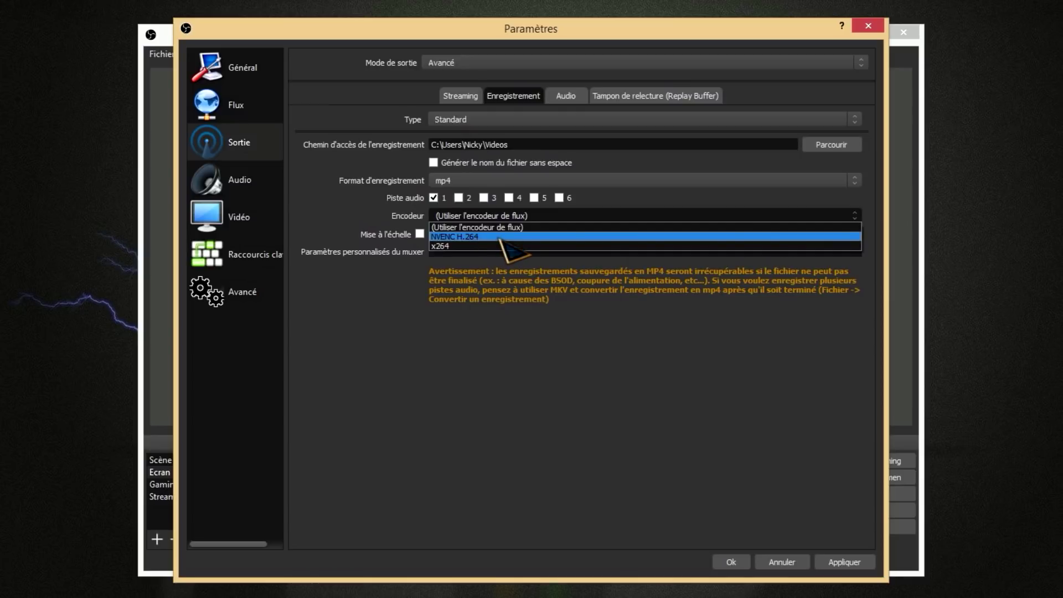
click(468, 236)
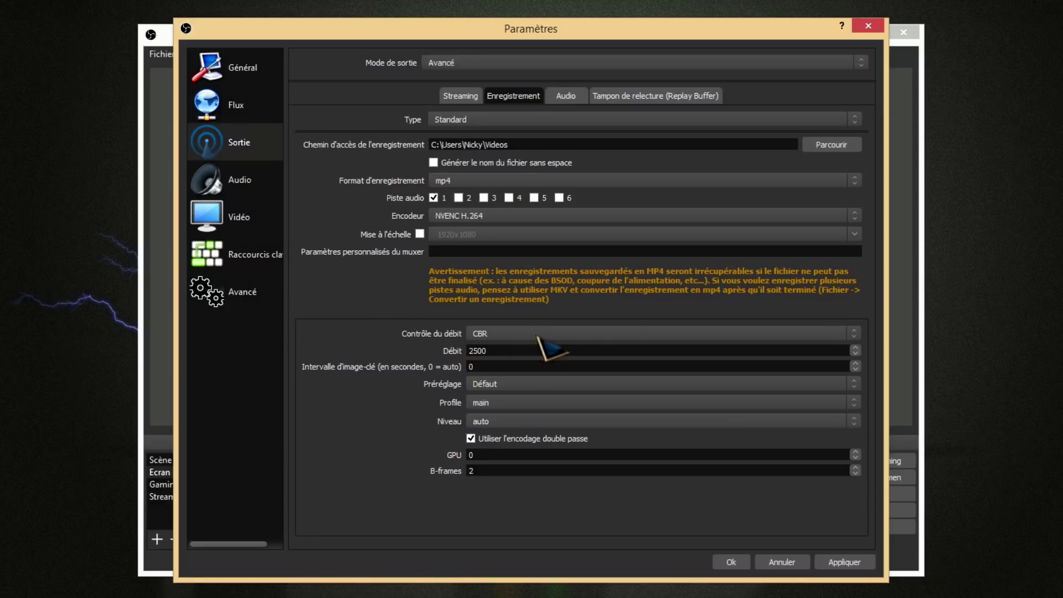
Step: Try CQP as the recording rate control, and switch it back to CBR
click(491, 334)
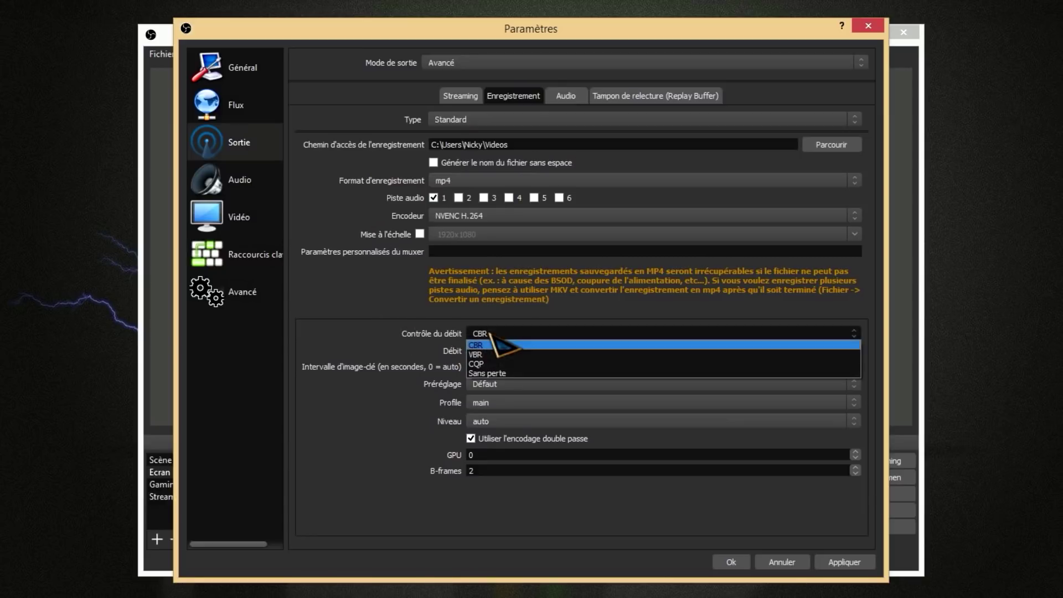
click(489, 365)
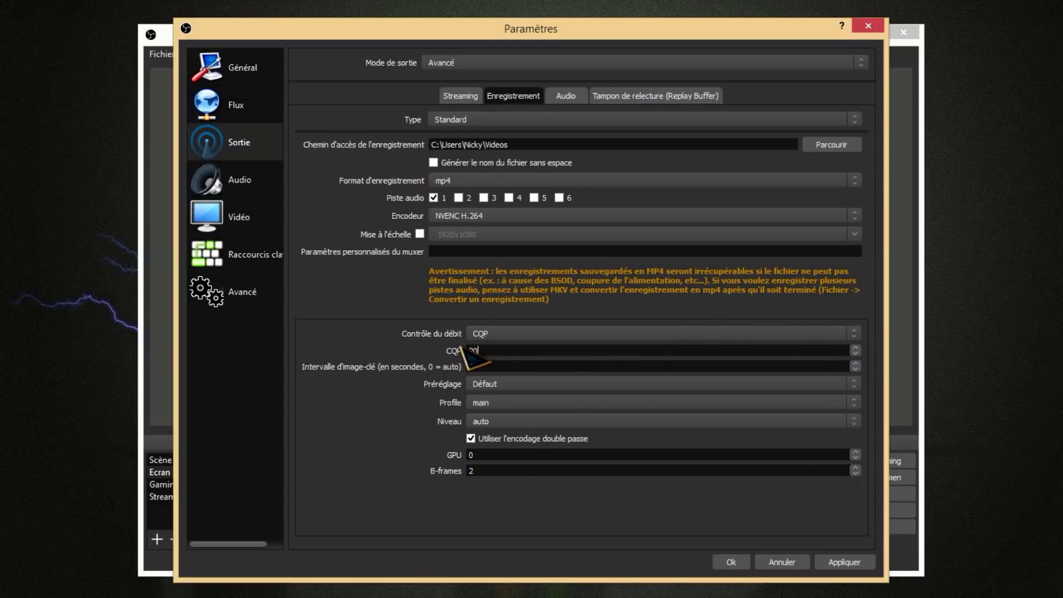
drag(483, 350, 467, 346)
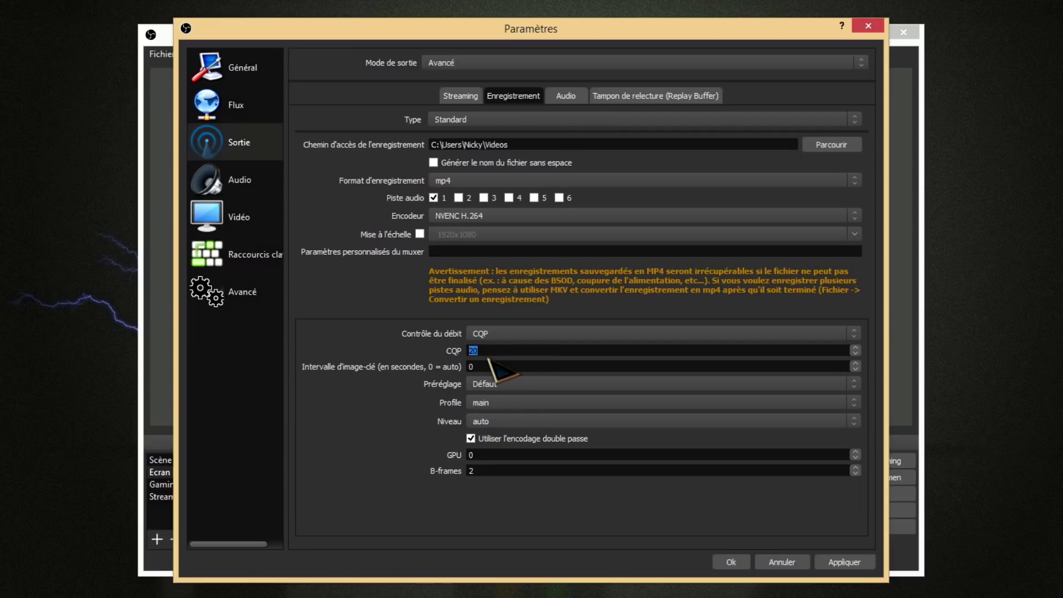
click(491, 334)
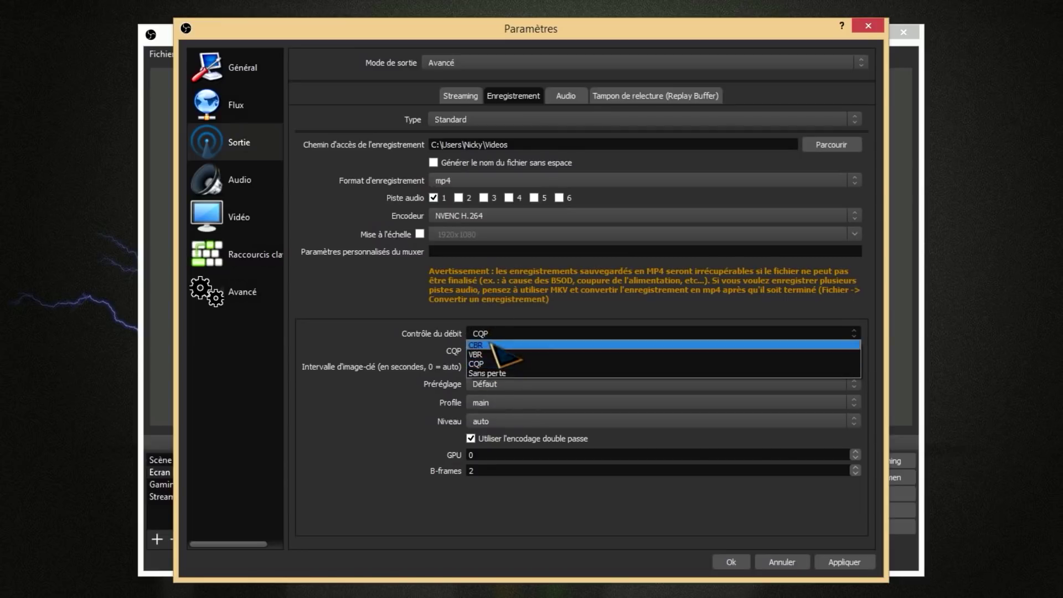
click(491, 343)
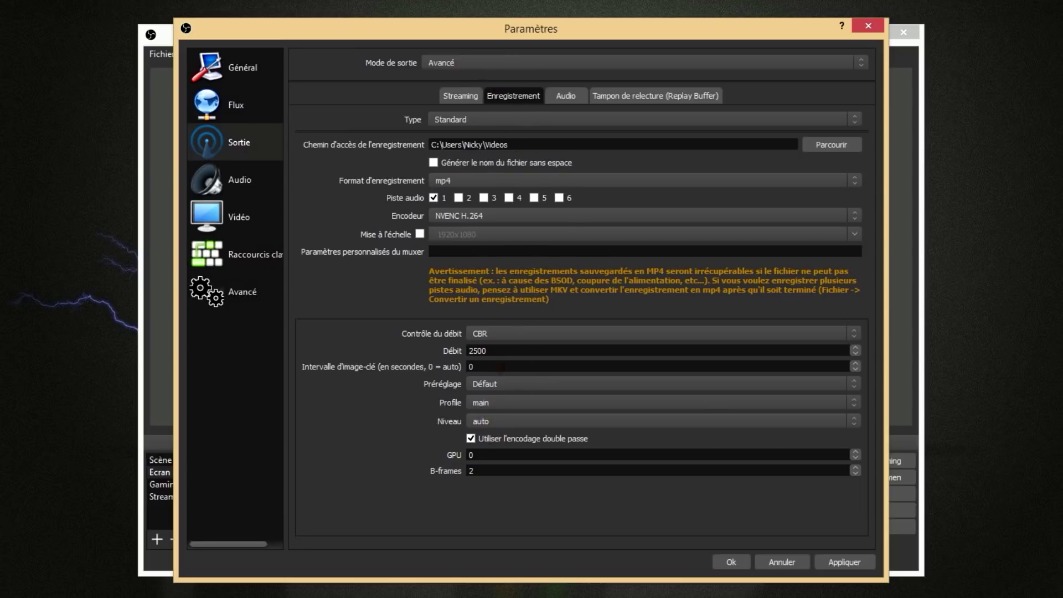
Step: Set the recording encoder preset to Haute performance and its profile to high, and apply the settings
click(508, 385)
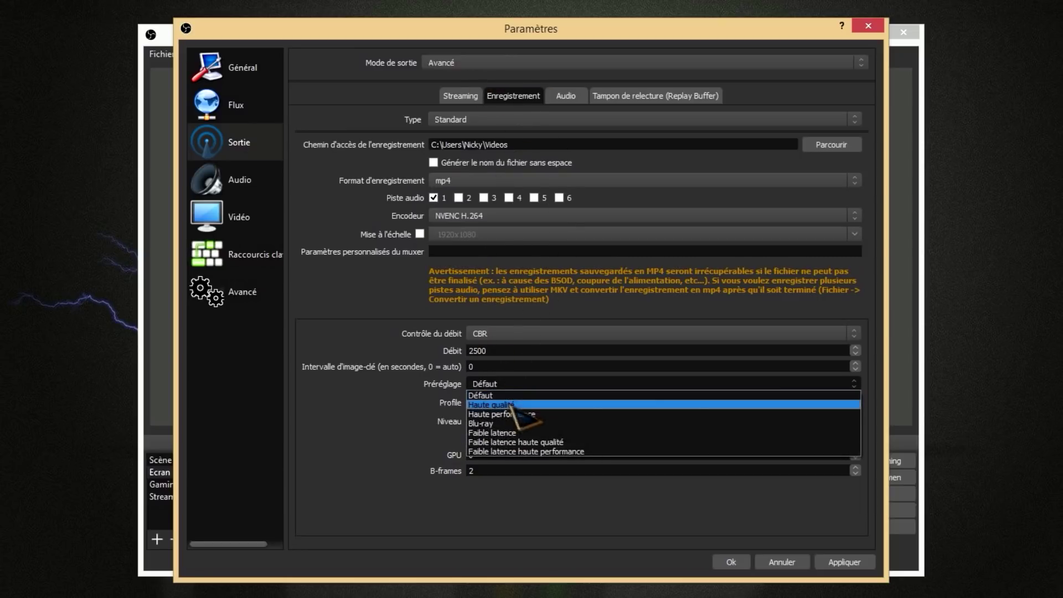
click(528, 414)
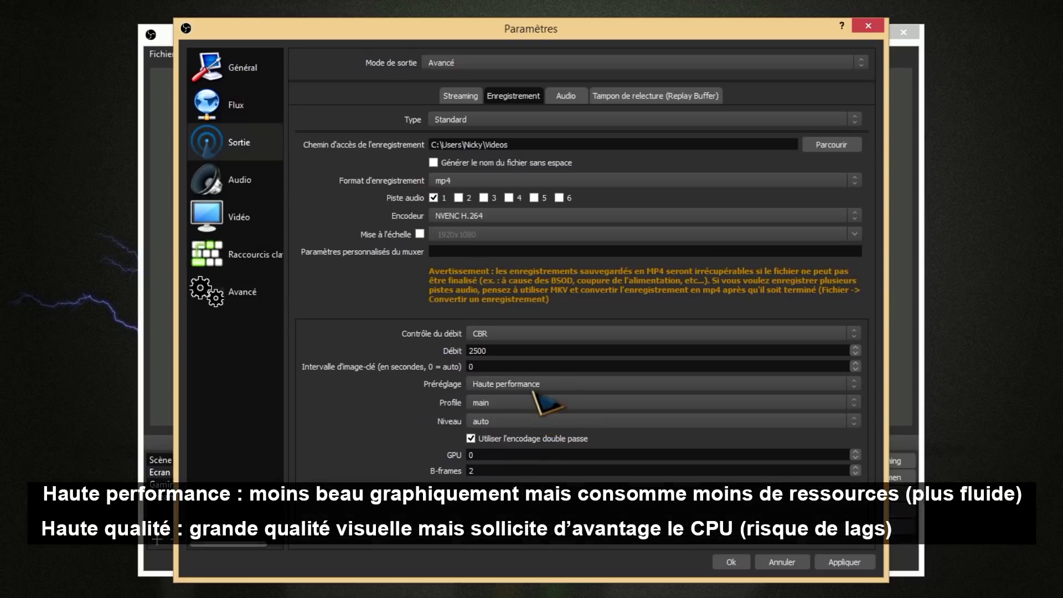
click(533, 402)
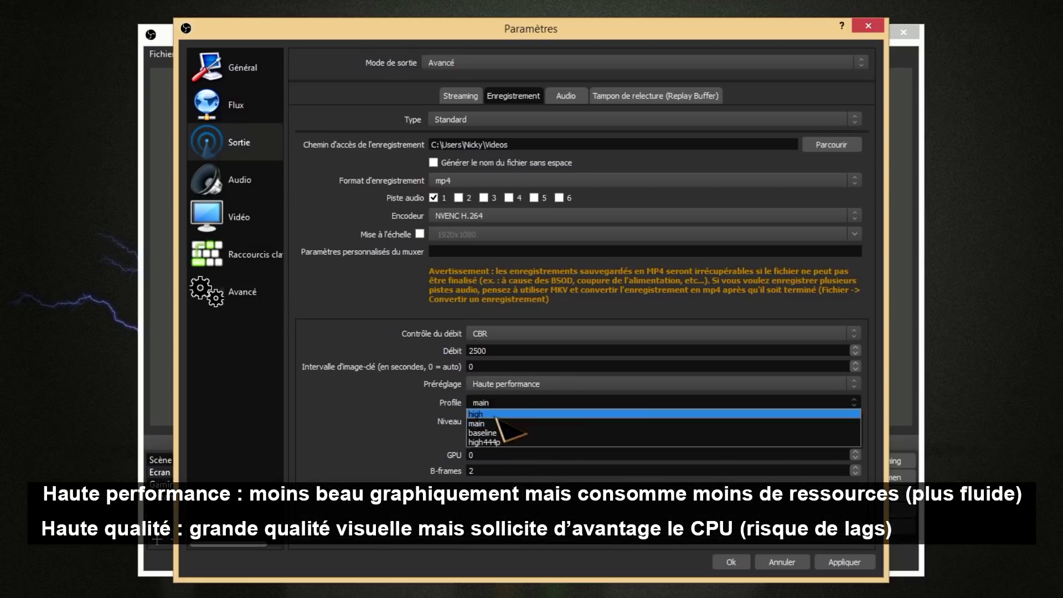
click(496, 417)
click(844, 562)
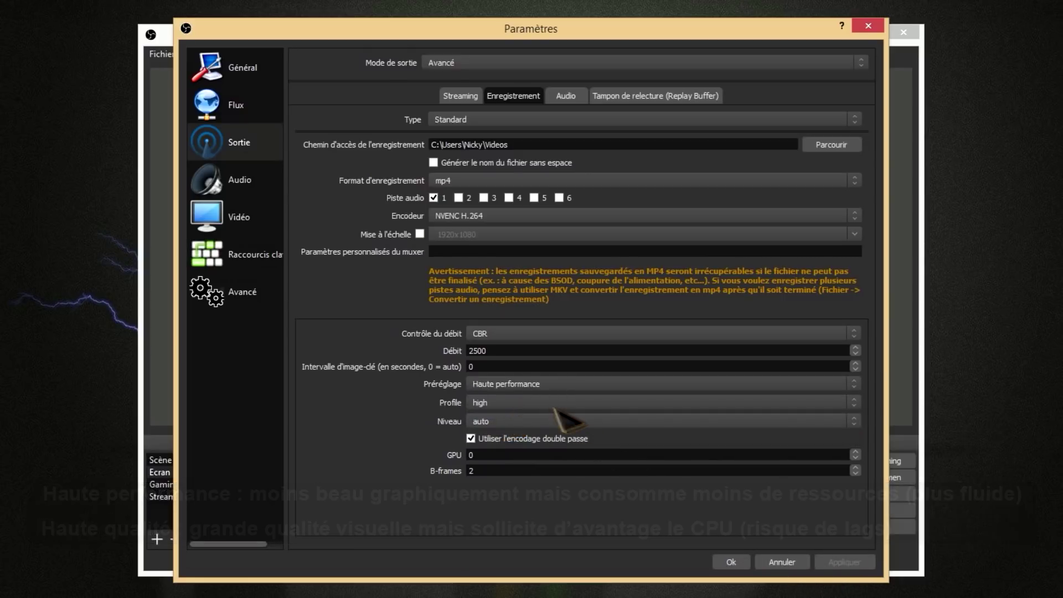
Step: View the output settings of the audio tracks, and examine the track assignments of both audio sources in the advanced audio properties
click(565, 98)
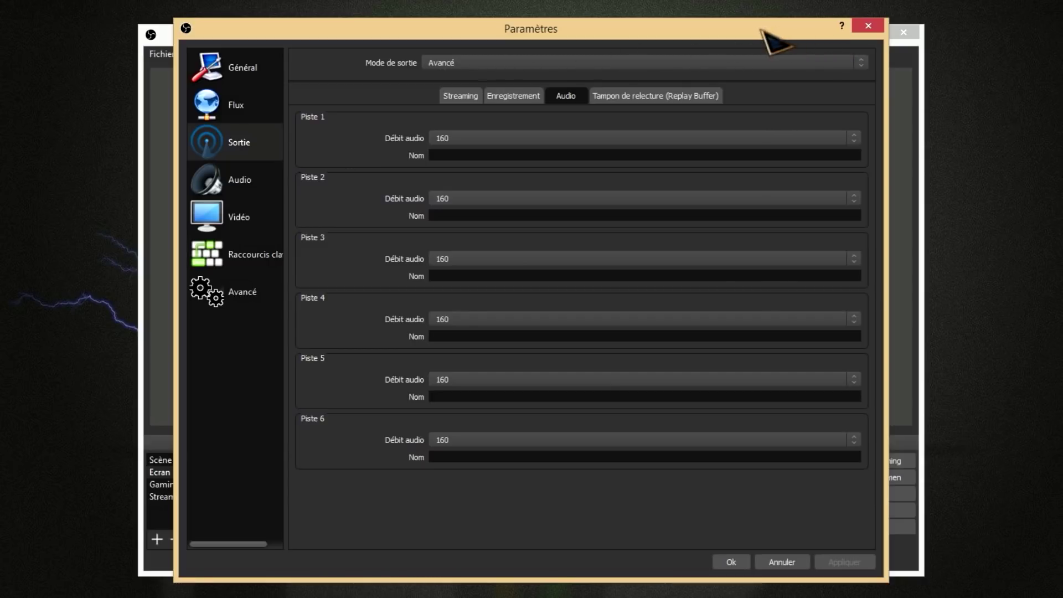
click(729, 562)
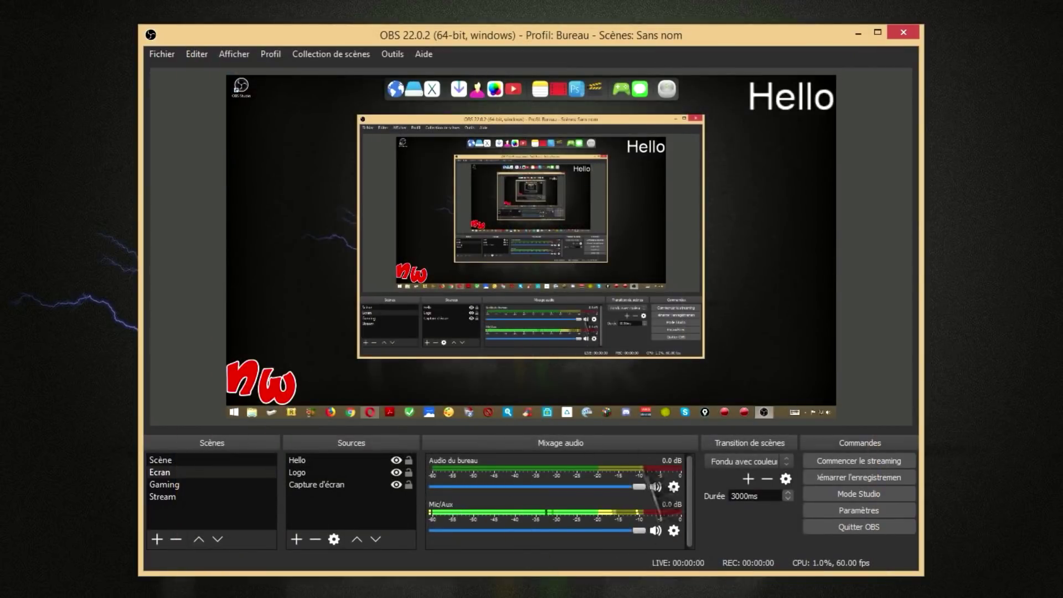
click(673, 487)
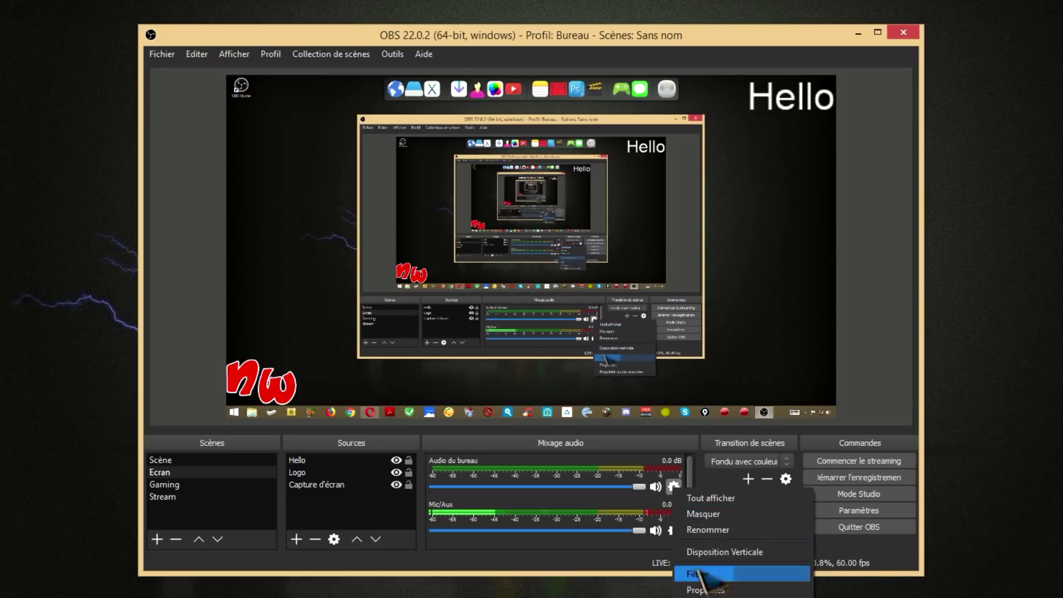
click(720, 595)
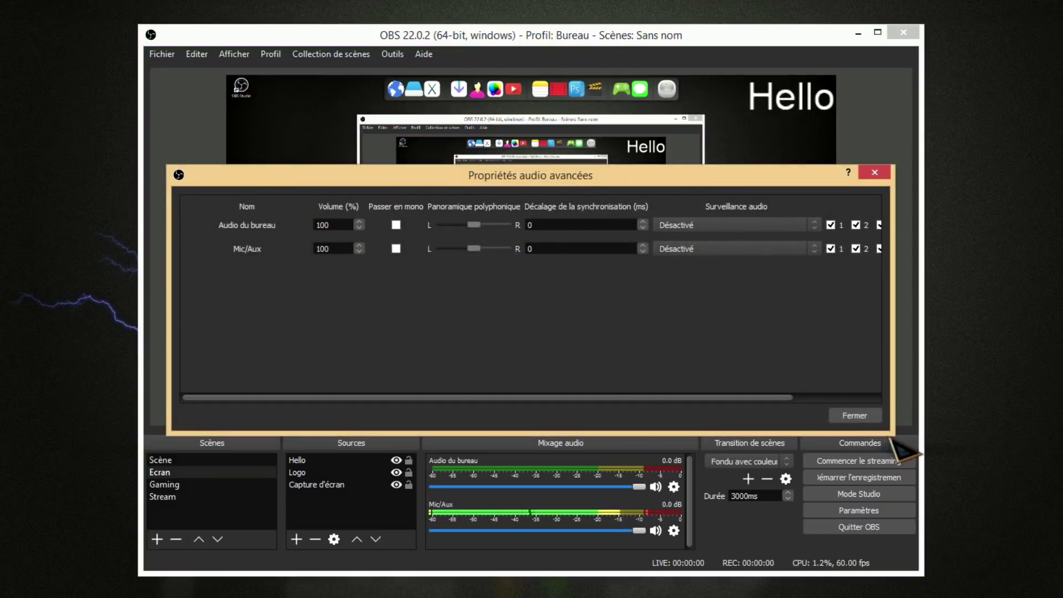
drag(891, 431, 1060, 529)
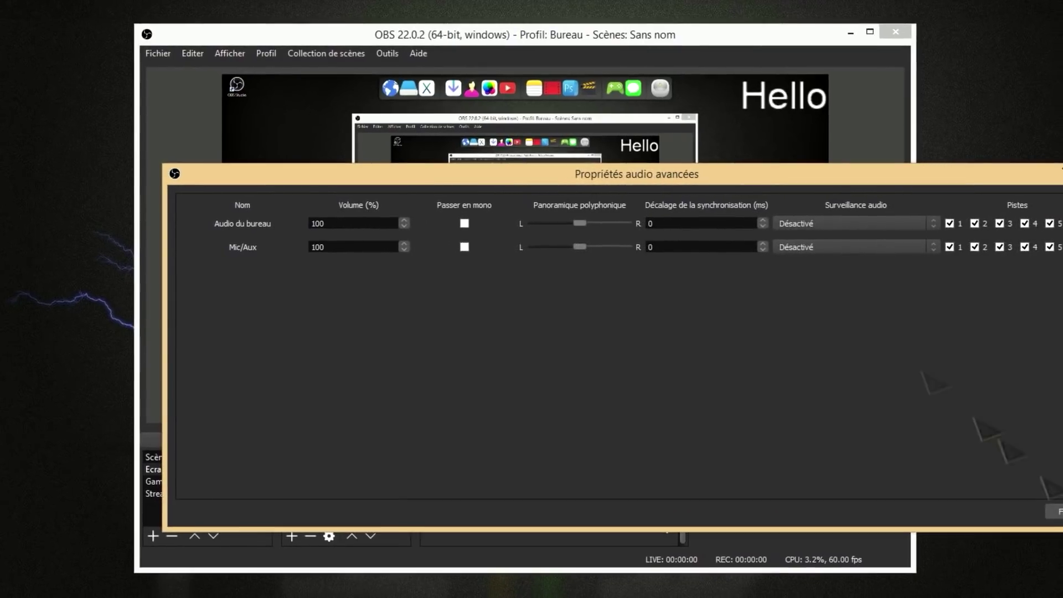
drag(712, 173, 541, 150)
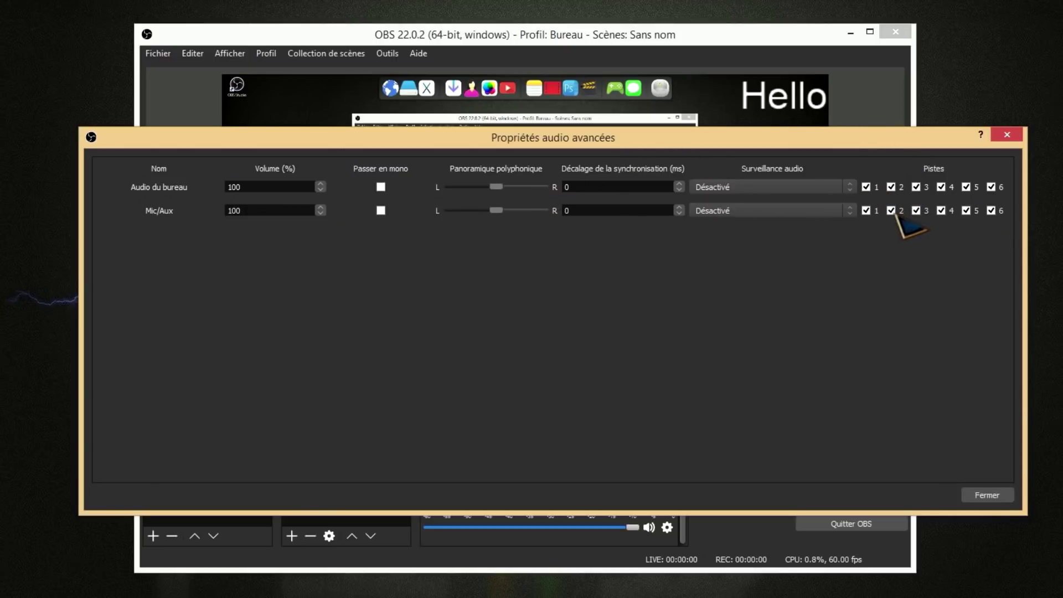
click(1009, 136)
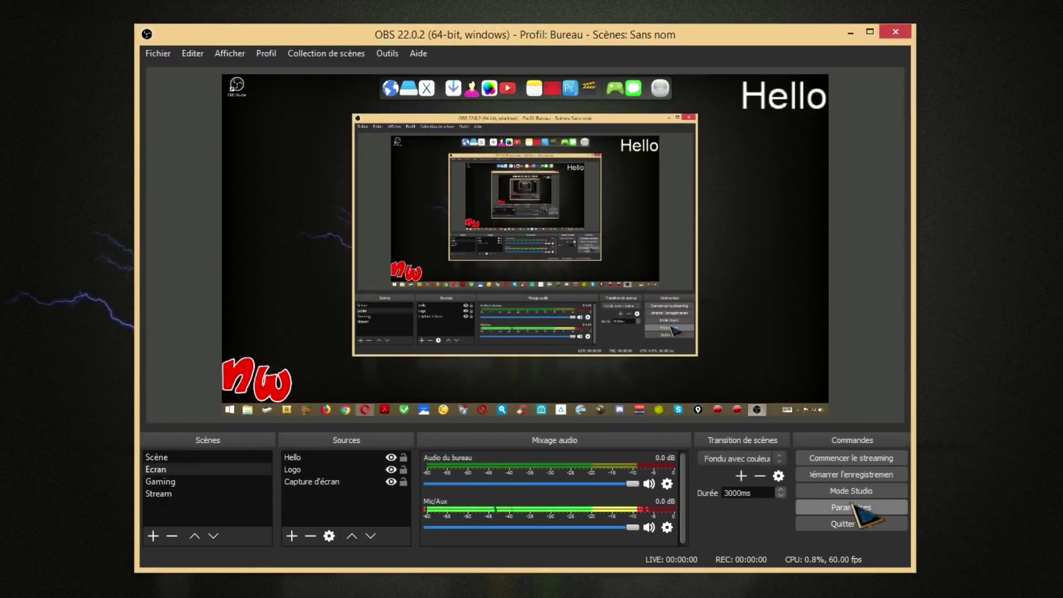
Step: Set the output audio bitrate of track 1 to 320 in the program settings and apply it
click(854, 509)
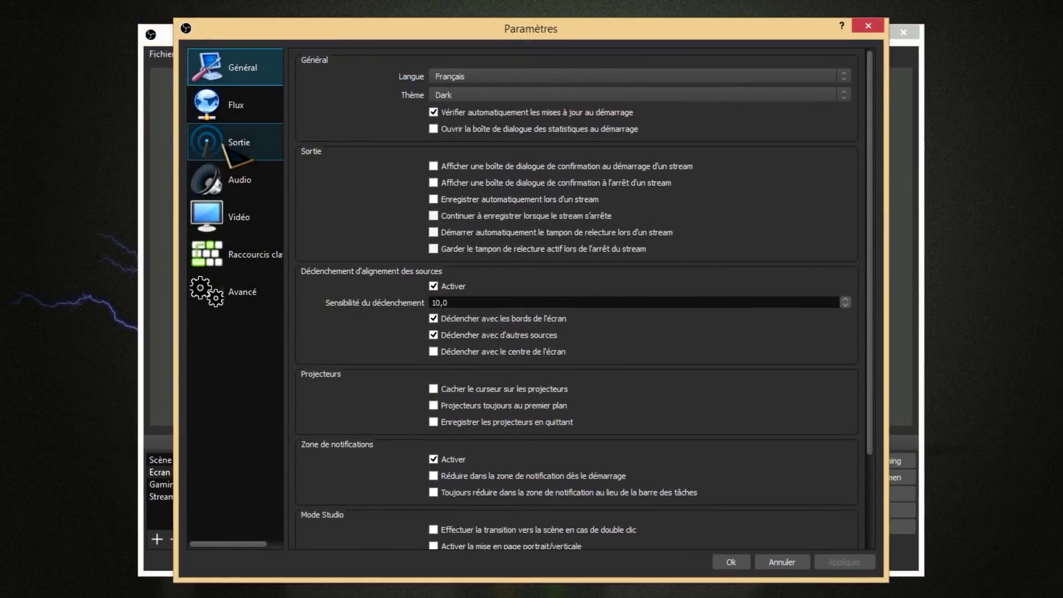
click(232, 142)
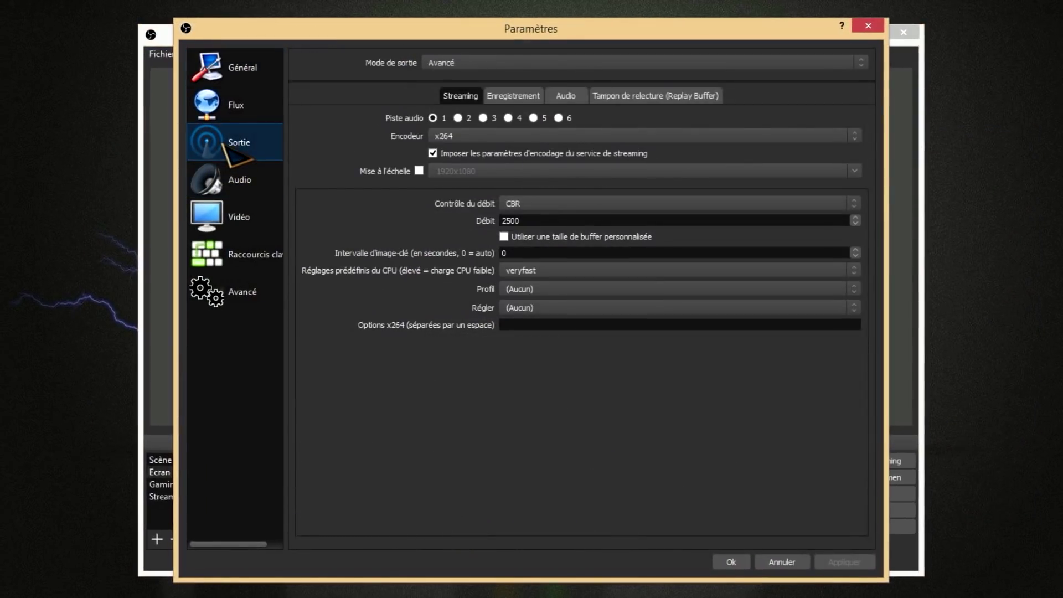
click(568, 96)
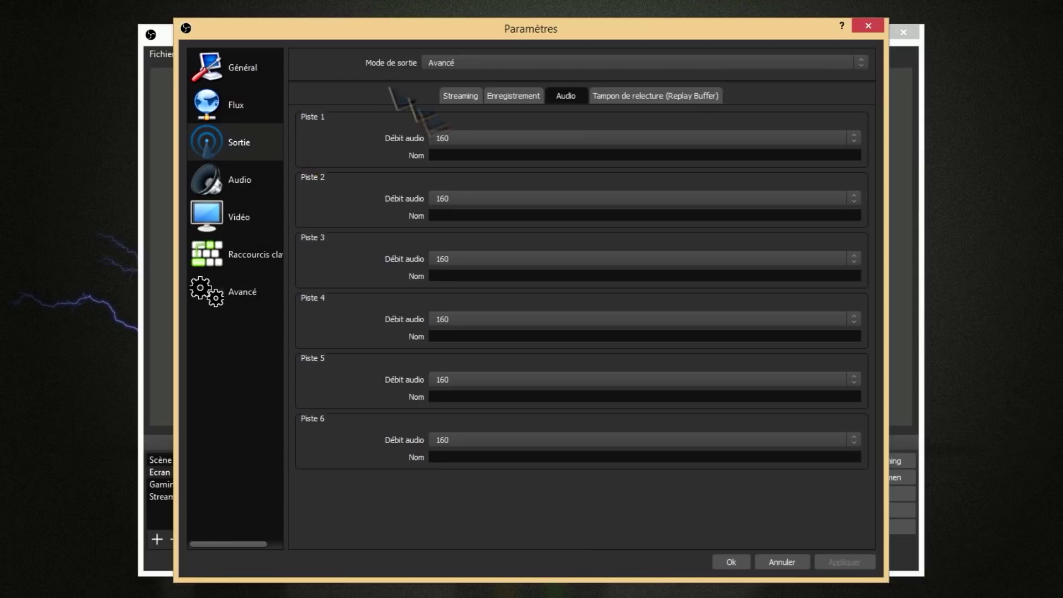
click(486, 139)
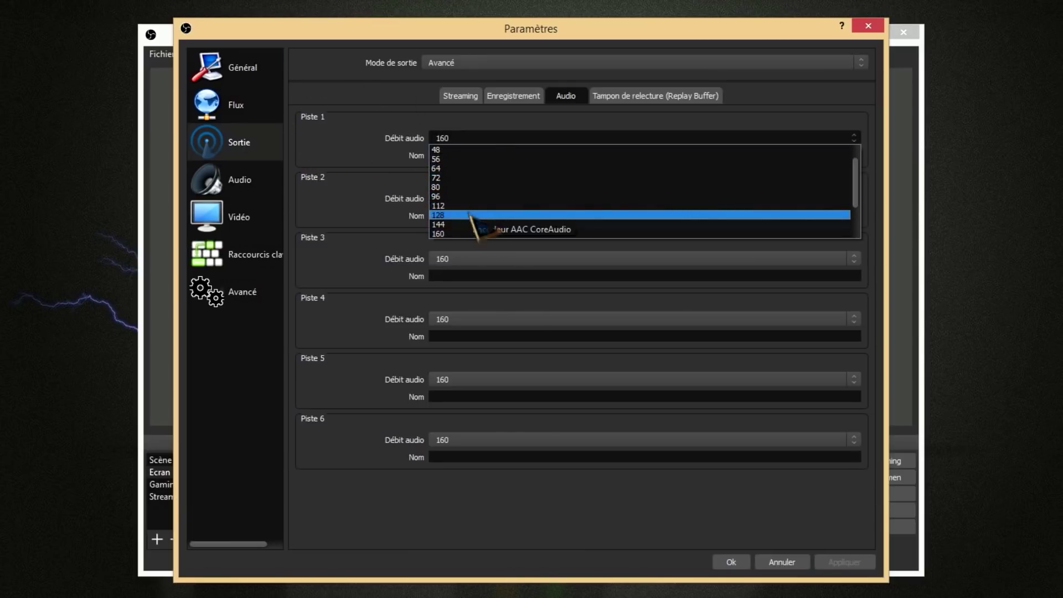
scroll(474, 227, down, 2)
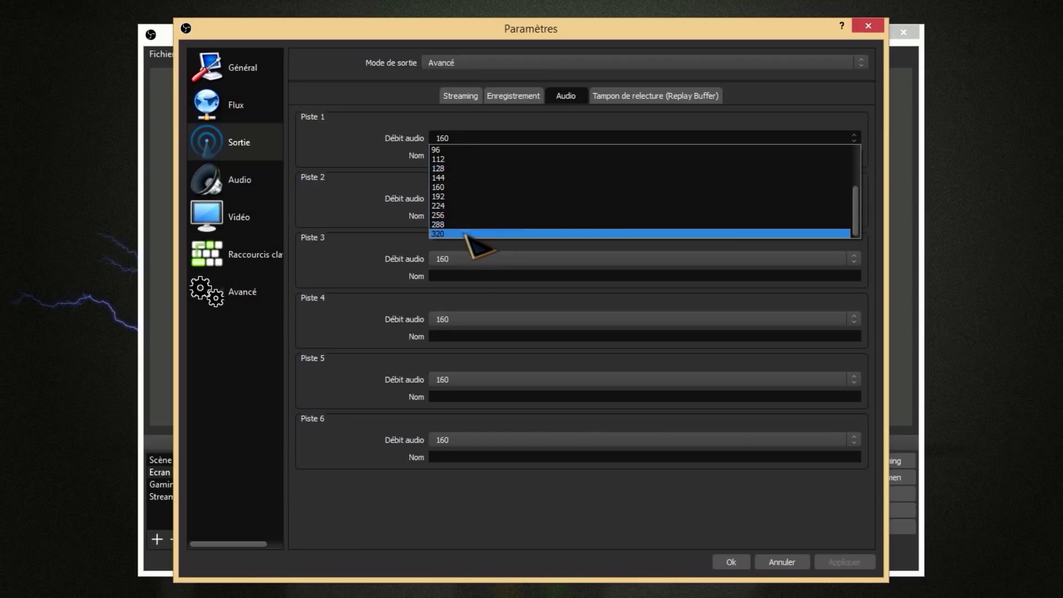
click(466, 233)
click(840, 562)
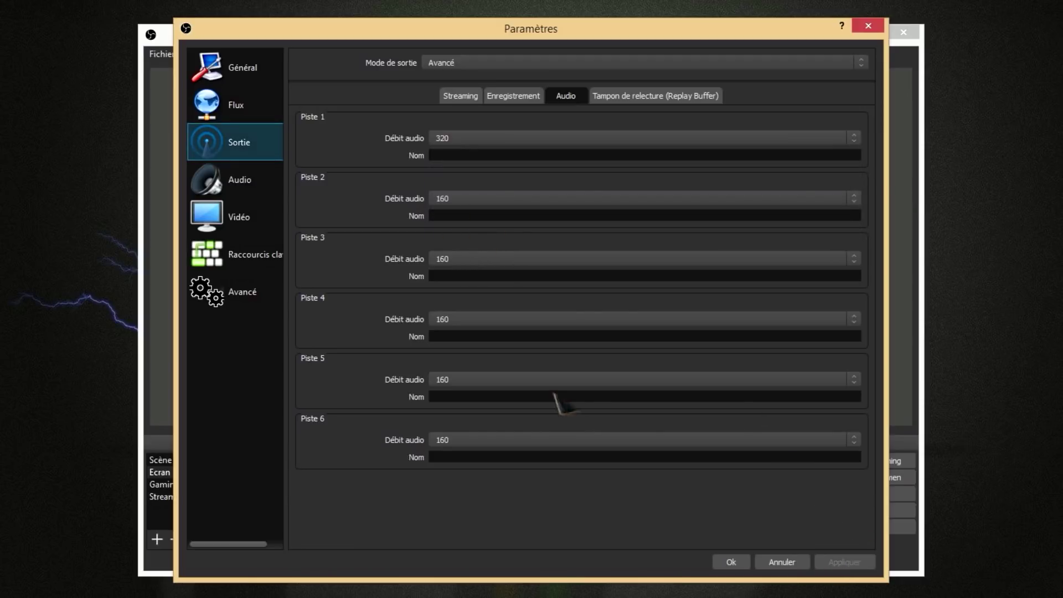
Step: Set the first microphone/auxiliary audio device to Microphone (Yeti Stereo Microphone)
click(231, 190)
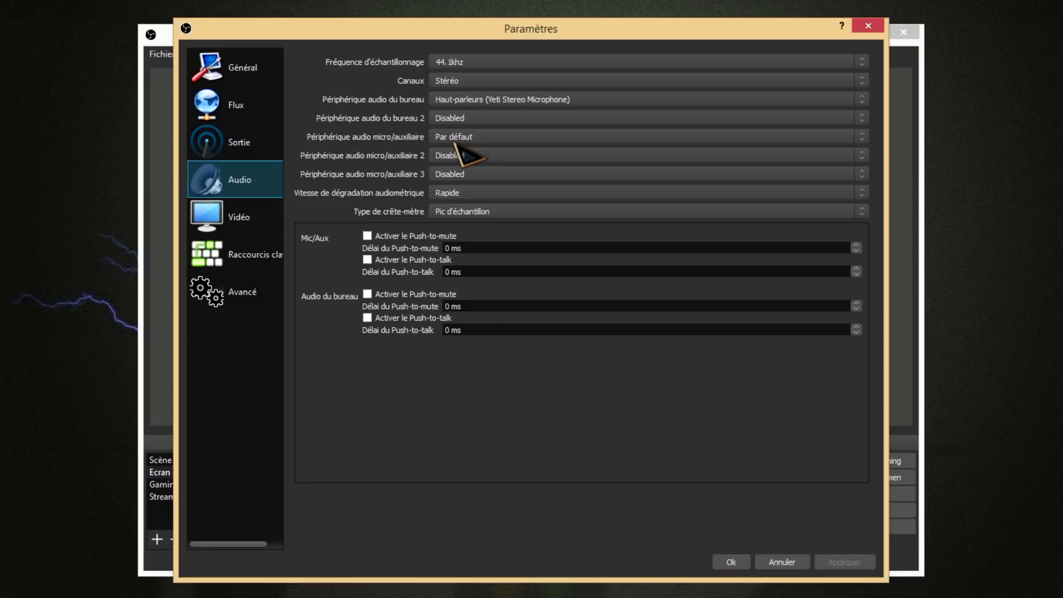
click(471, 139)
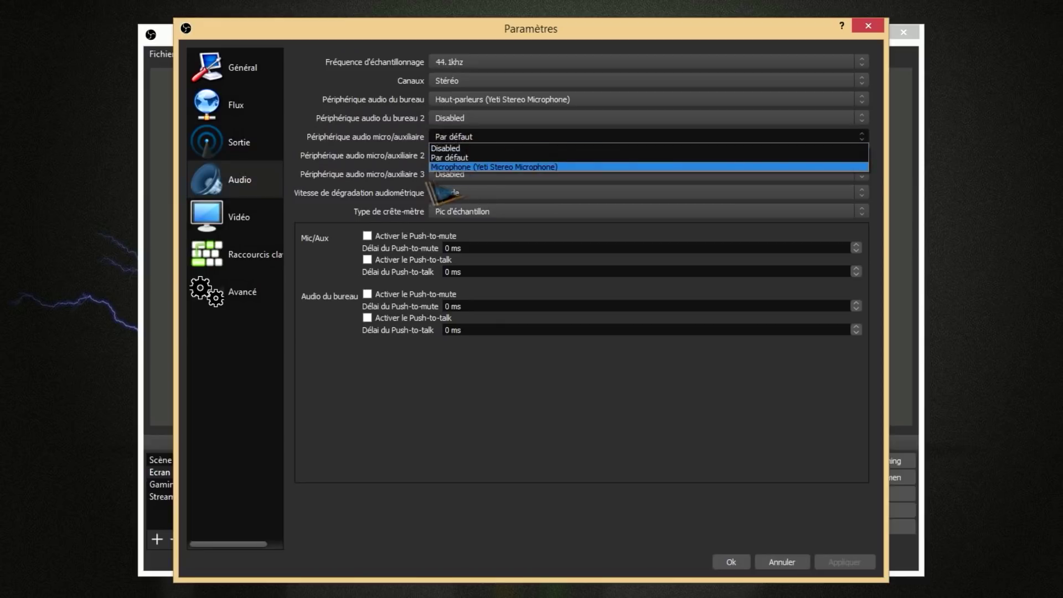
click(487, 167)
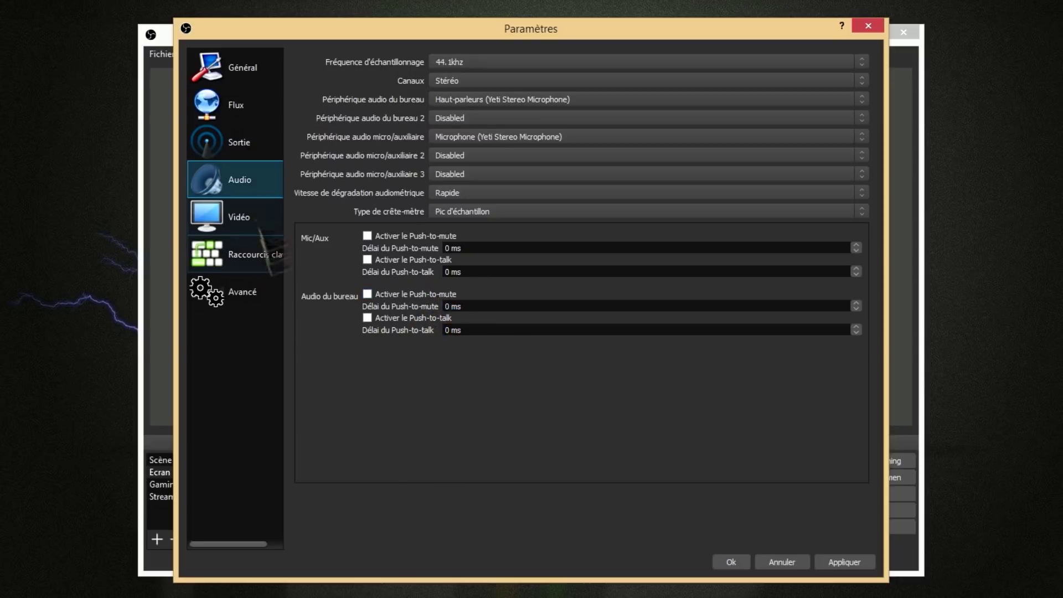
Step: Examine the keyboard shortcut settings for recording, scenes, sources and the audio devices
click(256, 263)
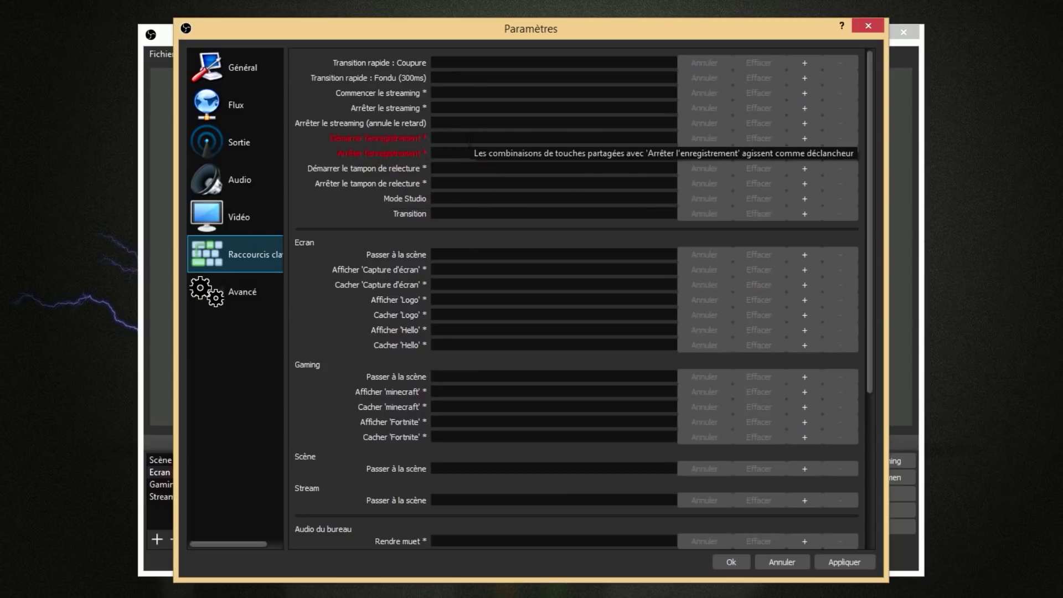
scroll(356, 325, down, 3)
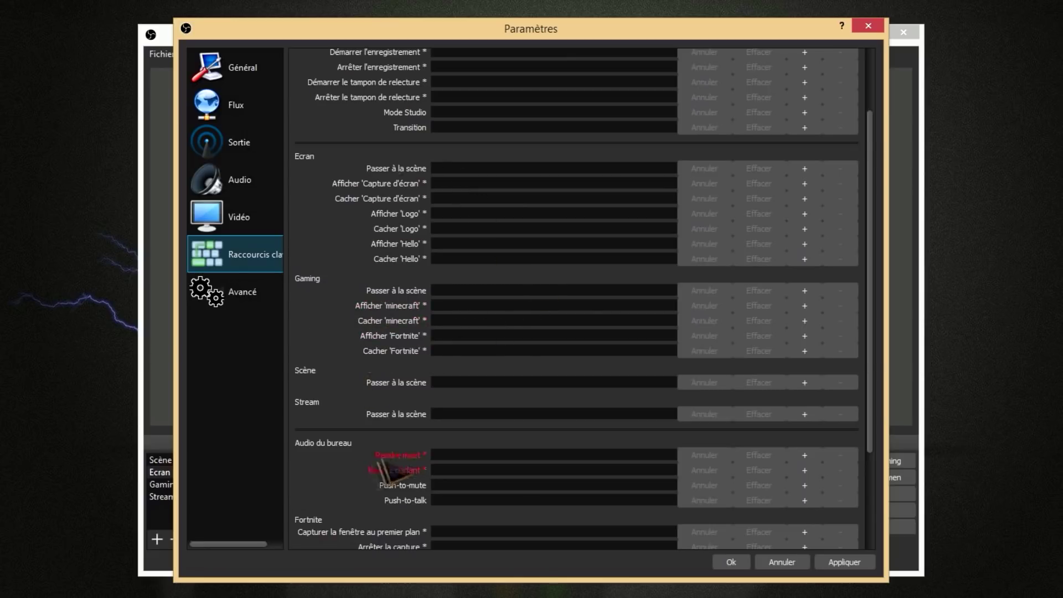
scroll(376, 462, down, 2)
scroll(382, 462, up, 3)
scroll(406, 257, down, 3)
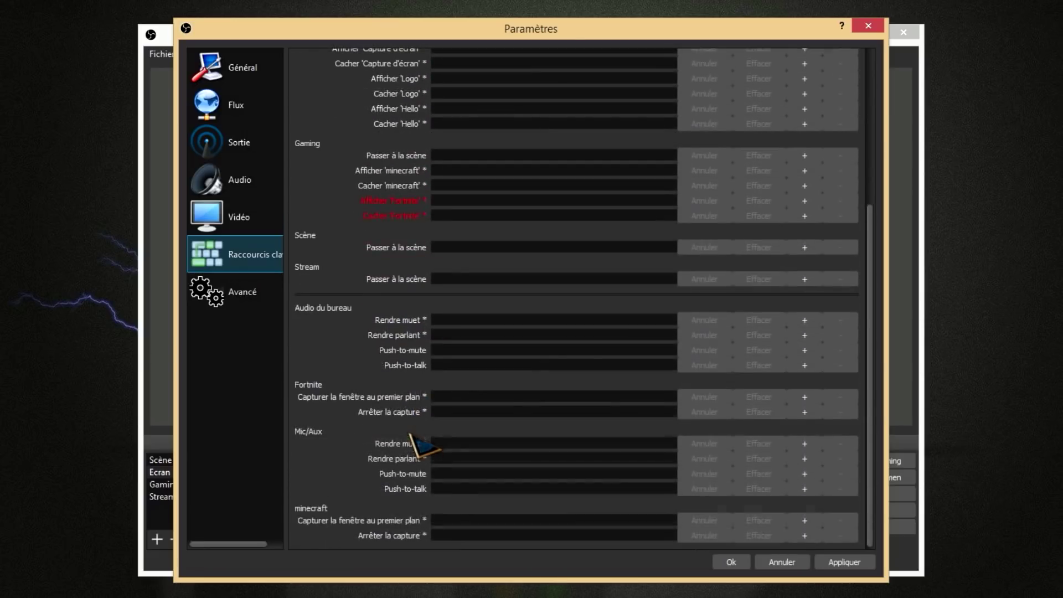
scroll(413, 355, up, 5)
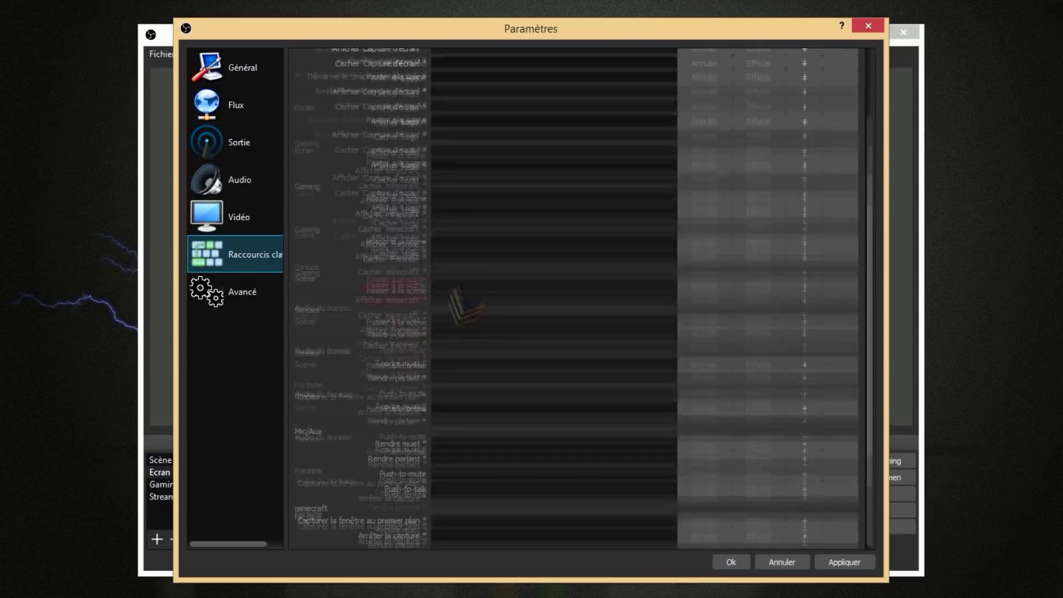
Step: Try the Haute process priority in the advanced settings, and set it back to Normale
click(209, 290)
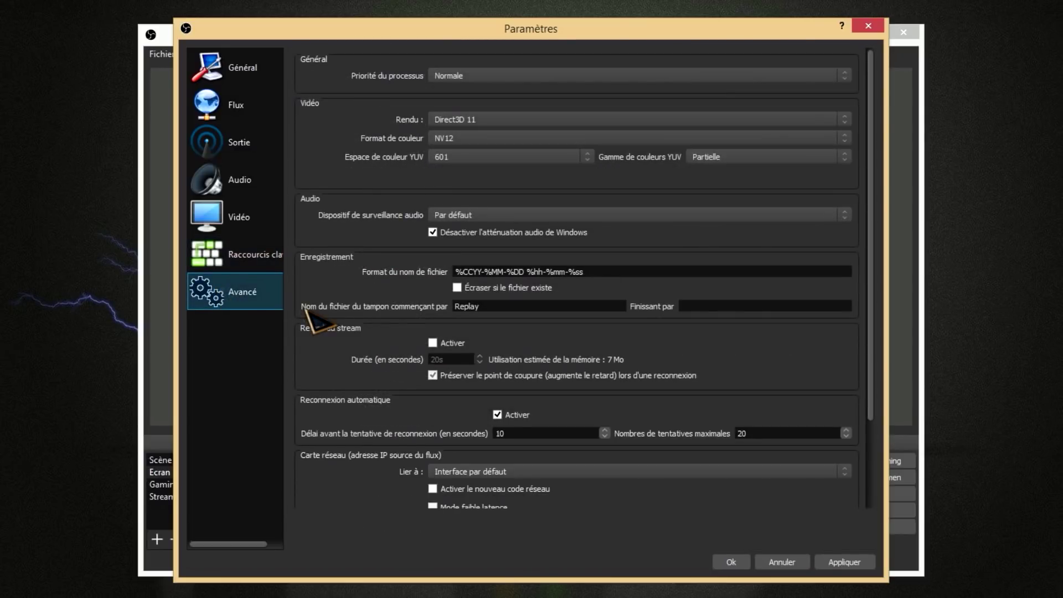
click(510, 77)
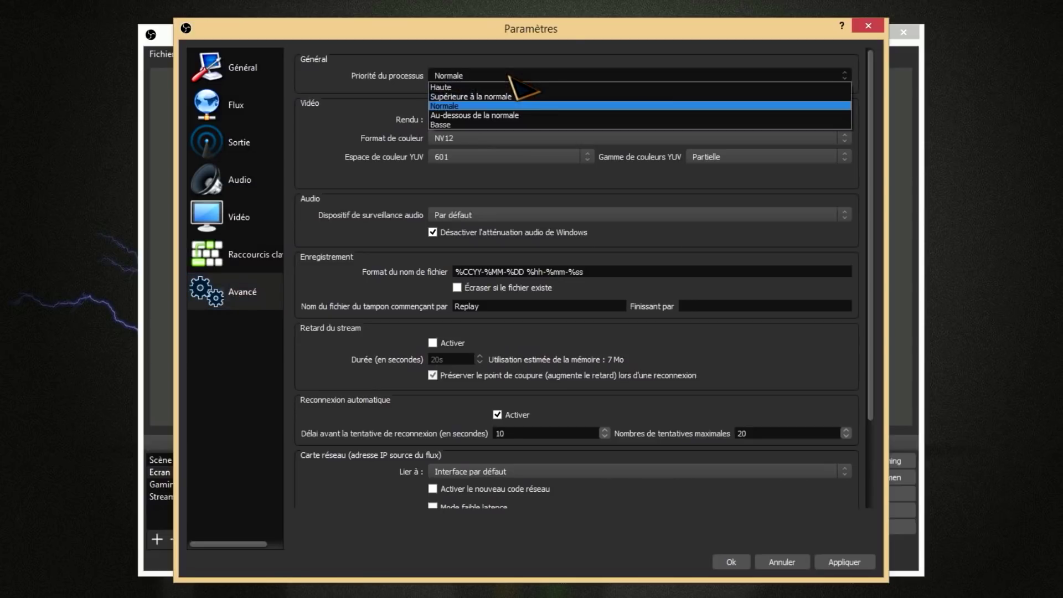
click(501, 88)
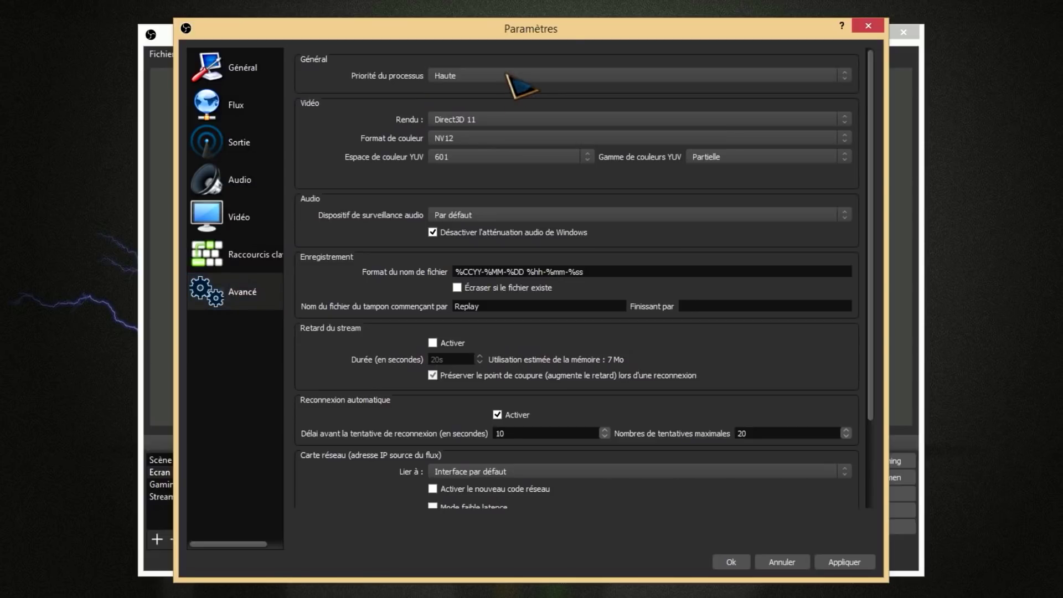
click(498, 76)
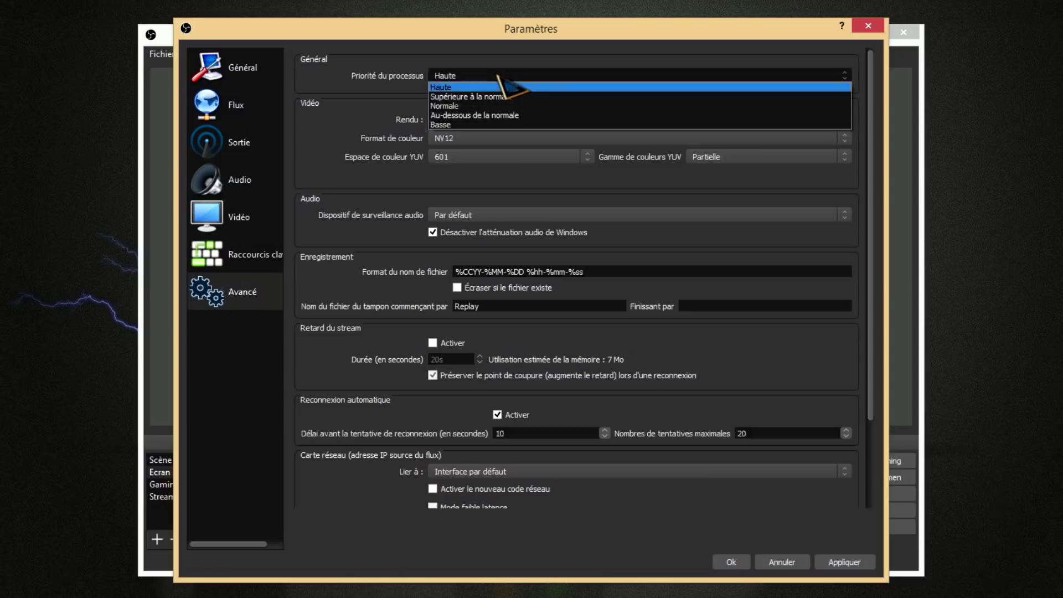
click(492, 105)
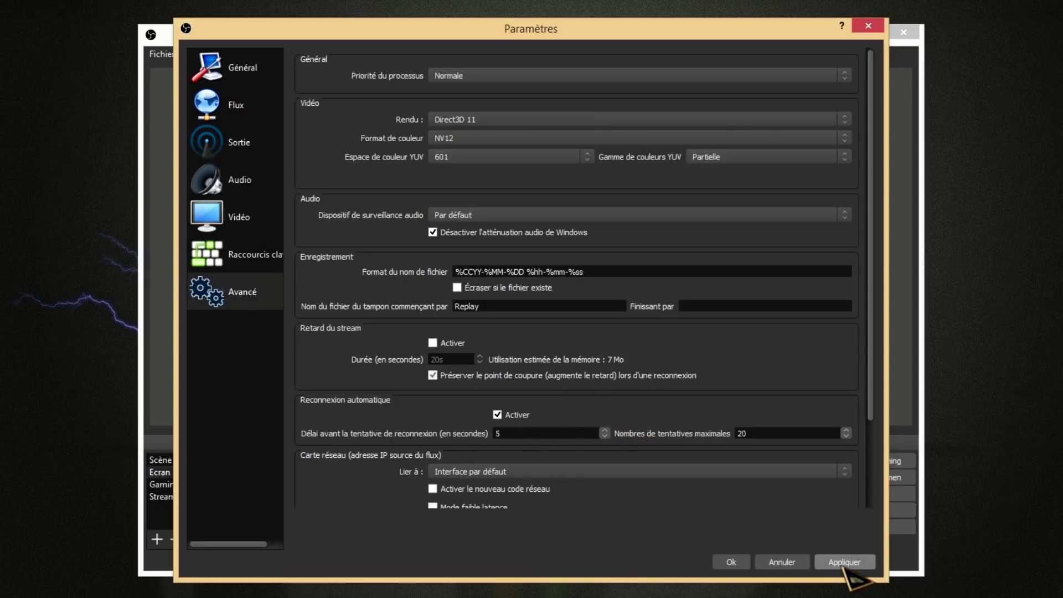
Step: Set the automatic reconnection delay to 5 seconds, apply the advanced settings and close the settings
click(843, 566)
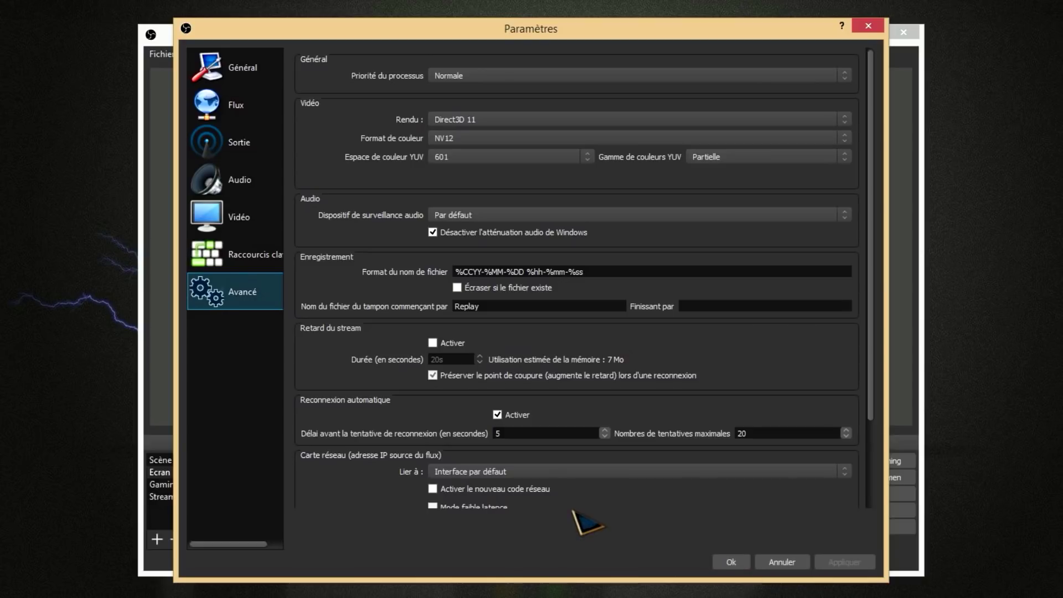
click(728, 565)
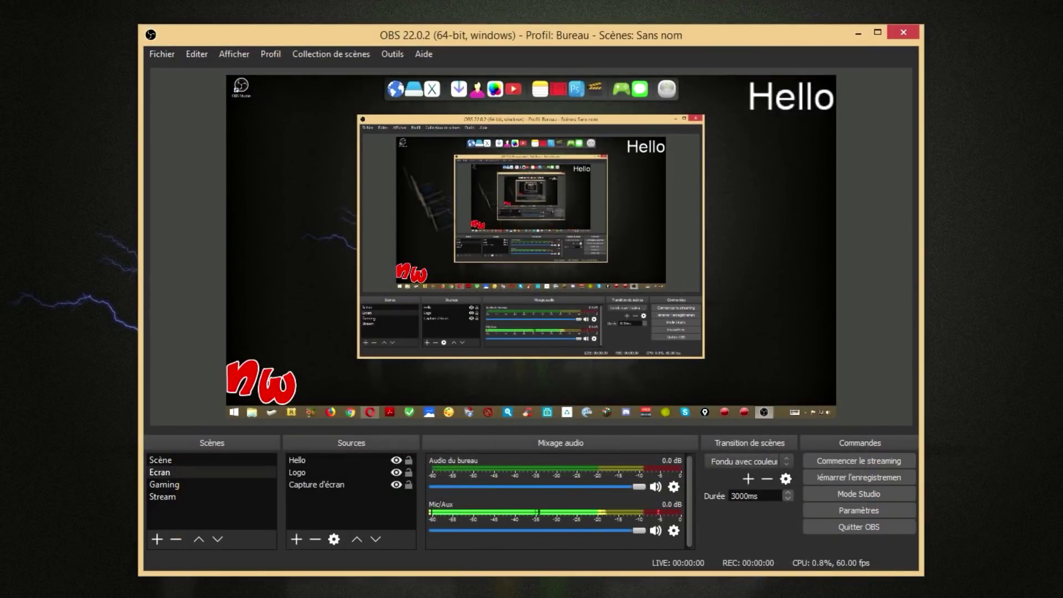
Step: Switch to the Stream profile
click(275, 57)
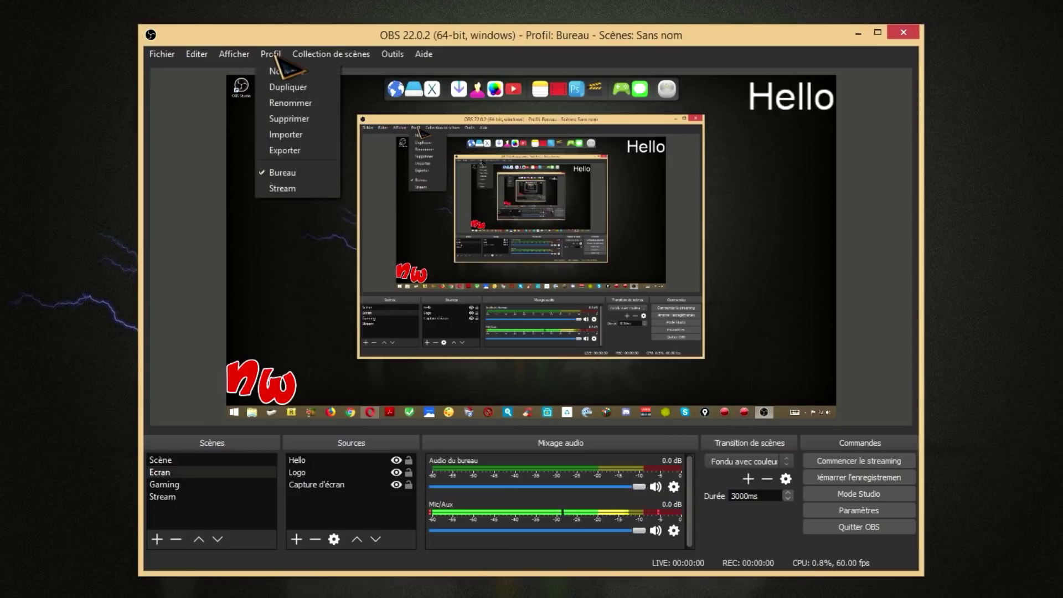
click(290, 189)
click(270, 54)
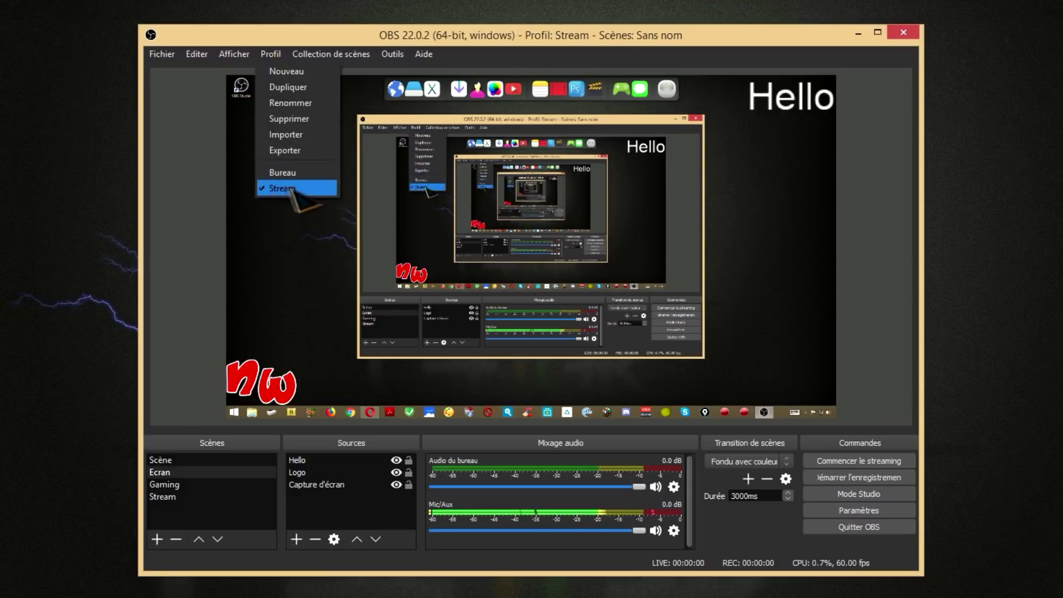
Step: In the general settings, enable confirmation dialogs at stream start and stop plus automatic recording during a stream, and apply them
click(868, 511)
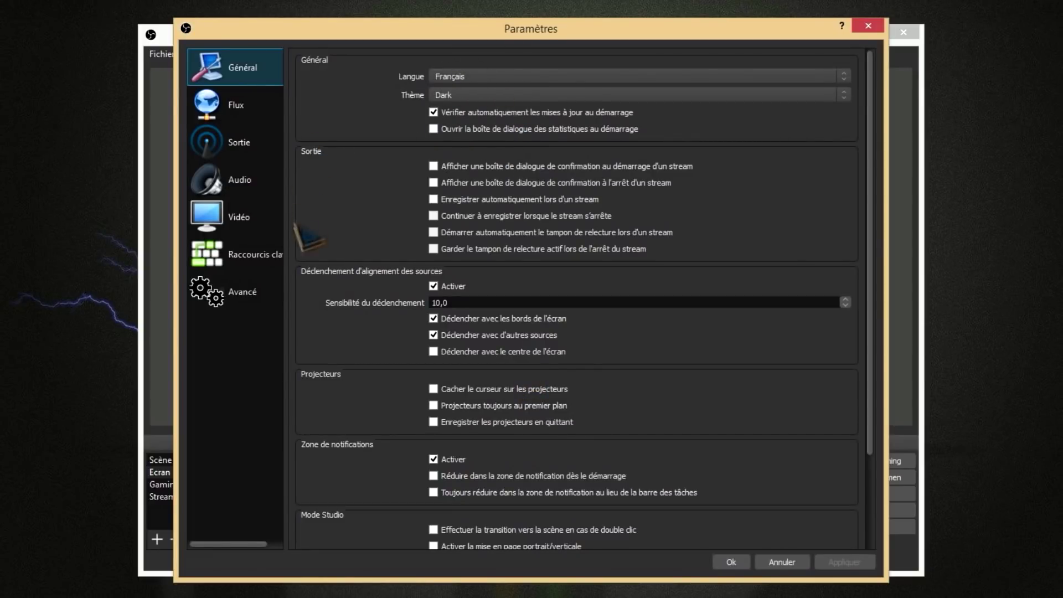
click(433, 166)
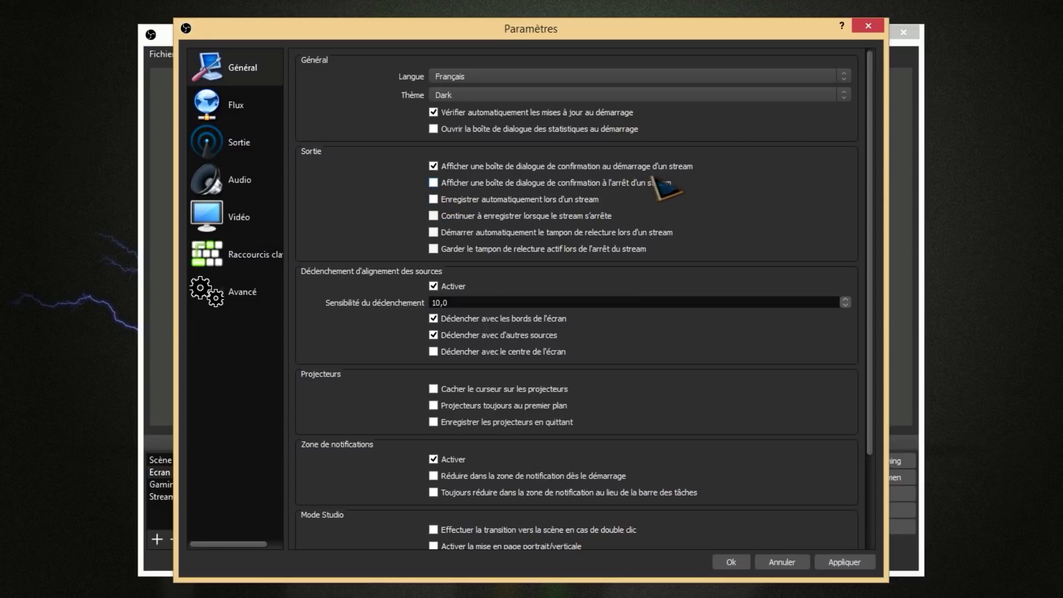
click(433, 183)
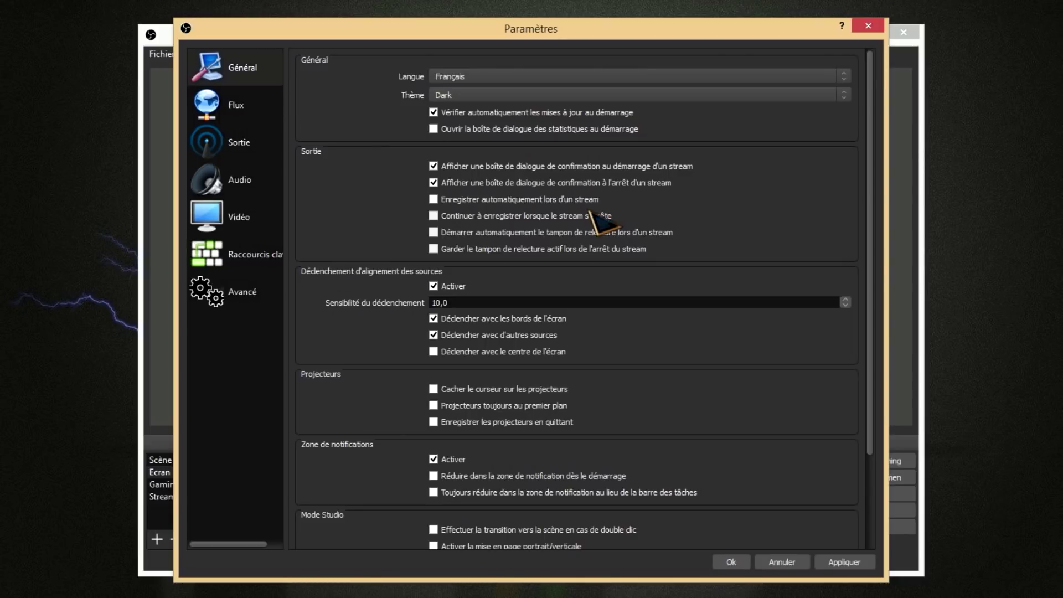
click(433, 199)
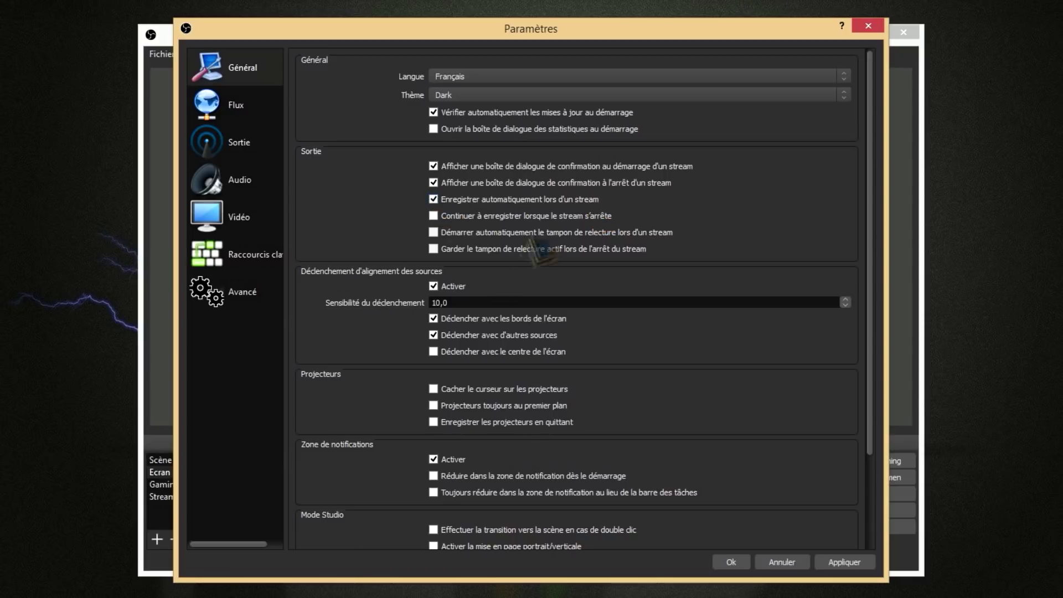
scroll(540, 232, down, 3)
scroll(521, 459, up, 3)
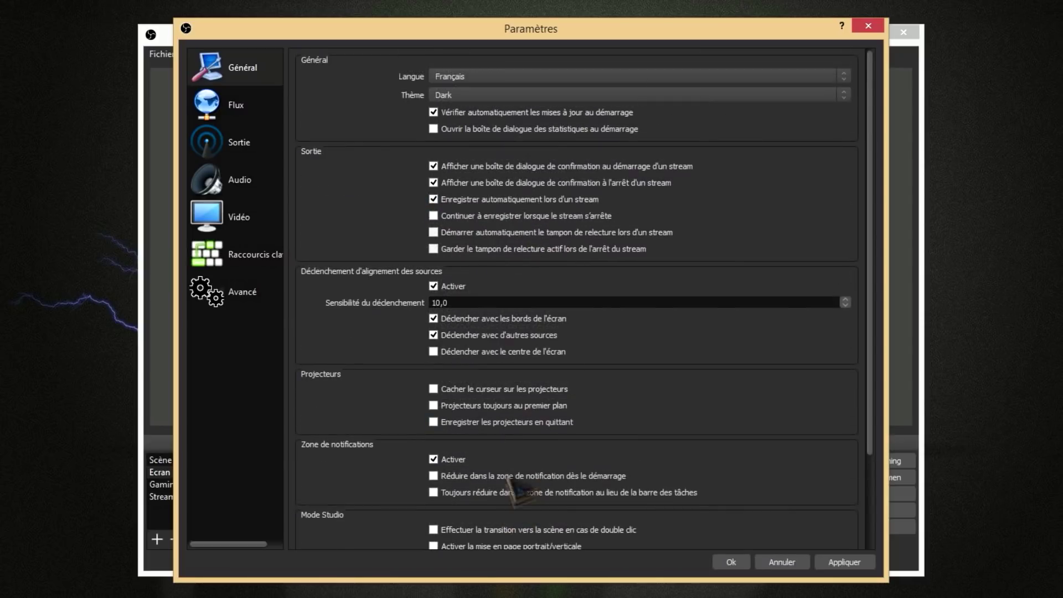
click(844, 562)
Step: Set the video output resolution to 1920x1080, the downscale filter to Lanczos and the common FPS value to 30, and apply them
click(240, 218)
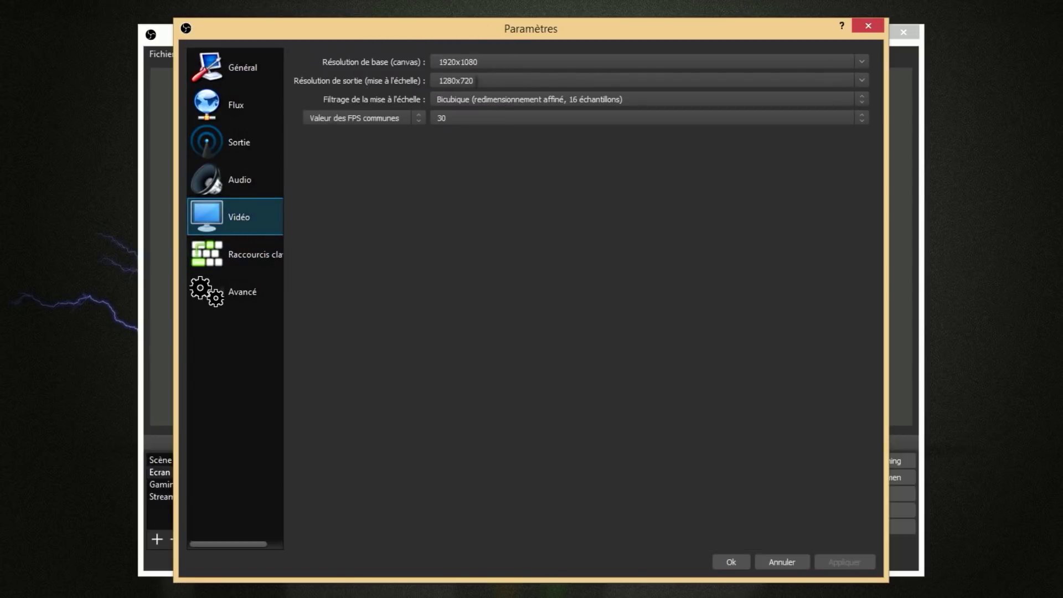
click(861, 83)
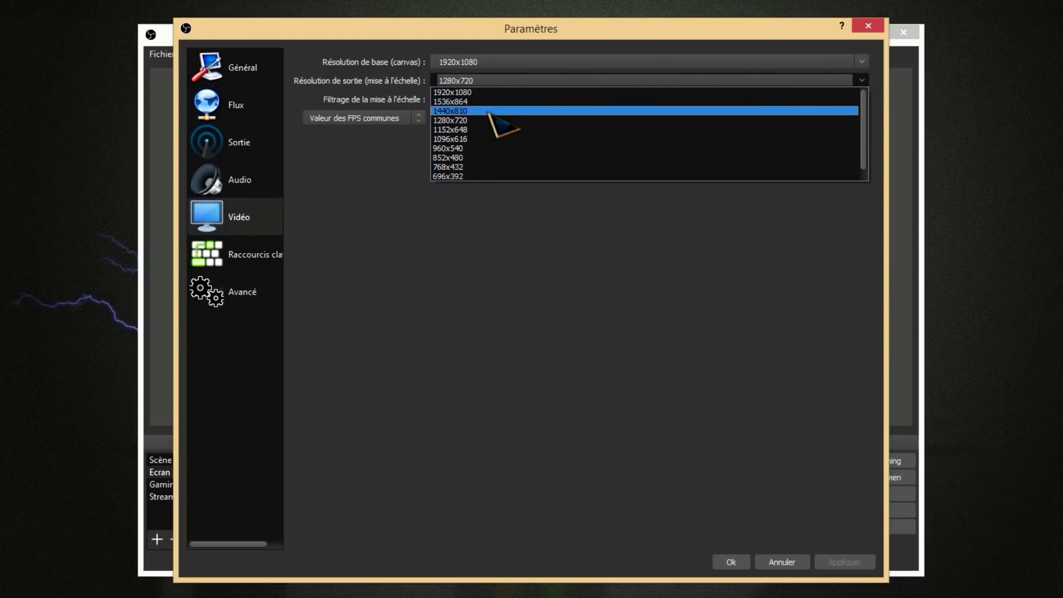
click(487, 92)
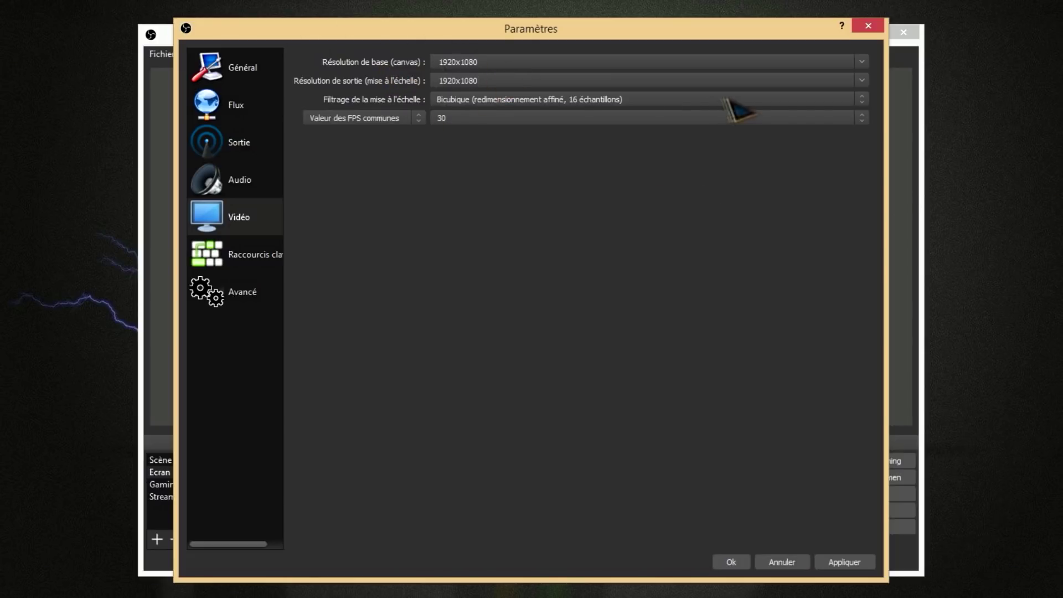
click(661, 101)
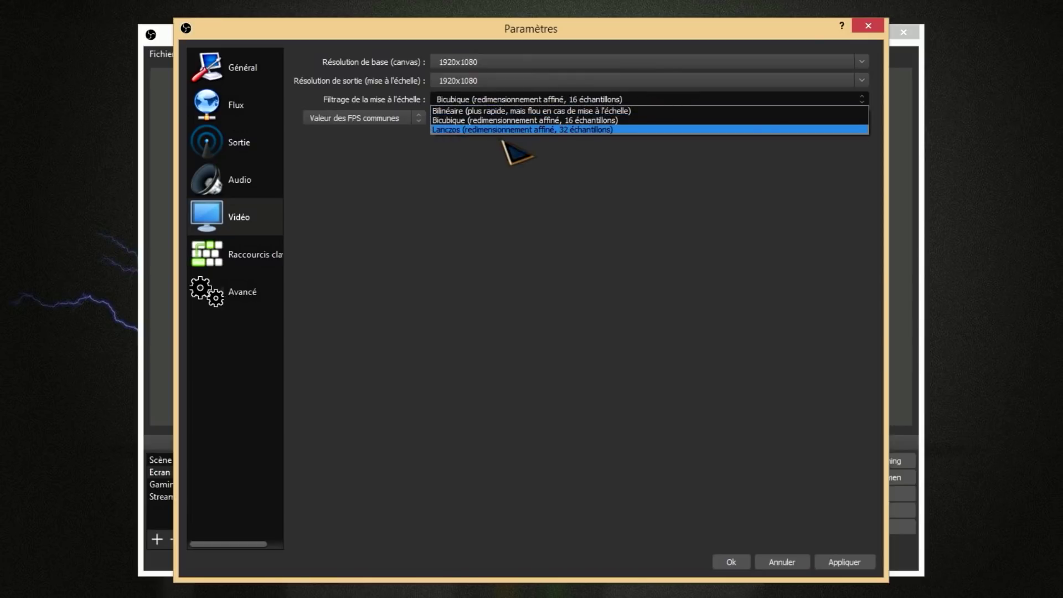
click(551, 131)
click(528, 119)
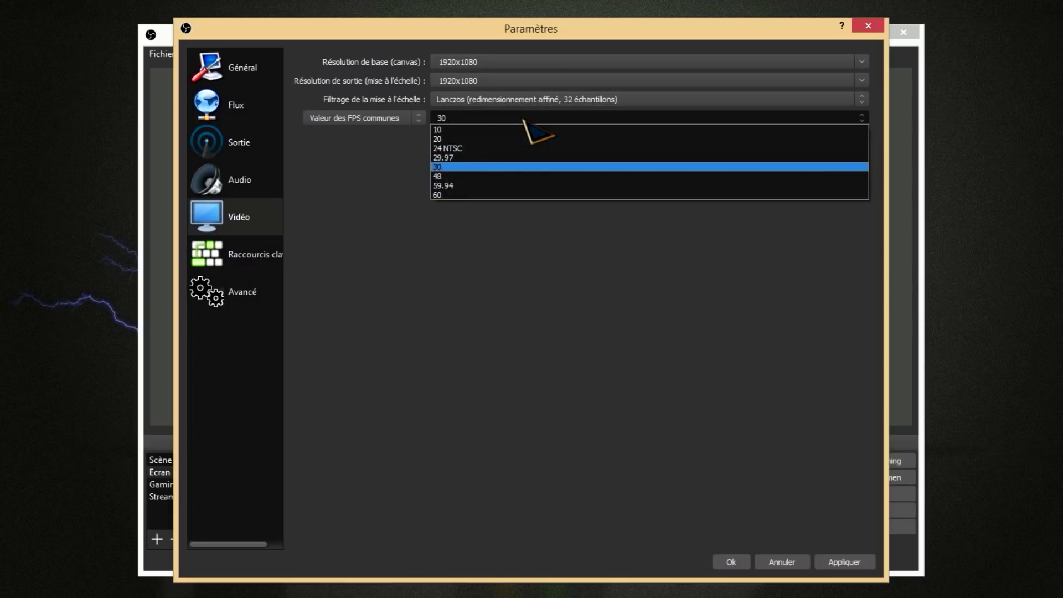
click(487, 170)
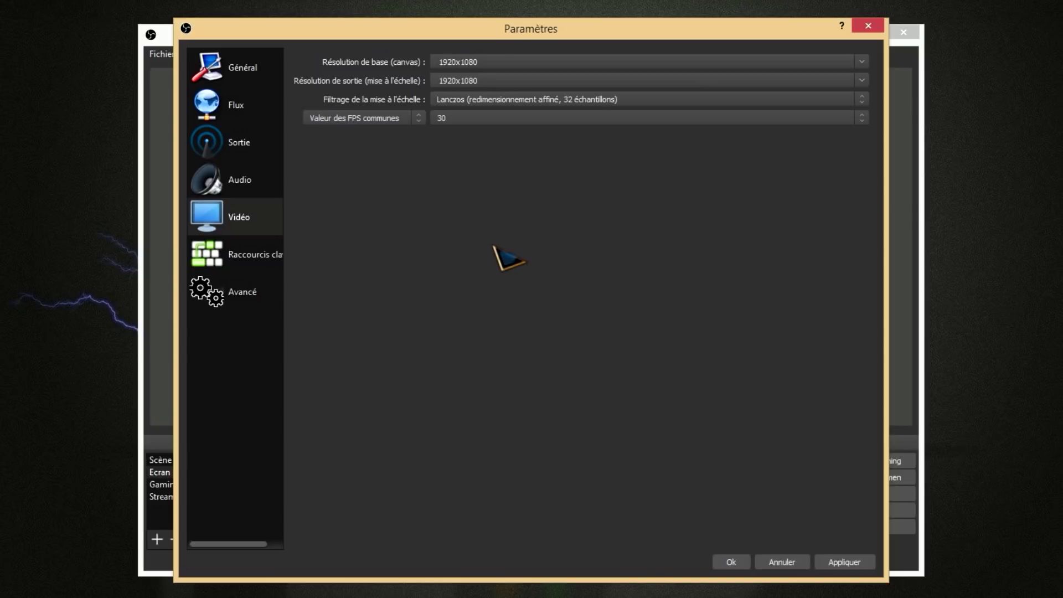
click(844, 561)
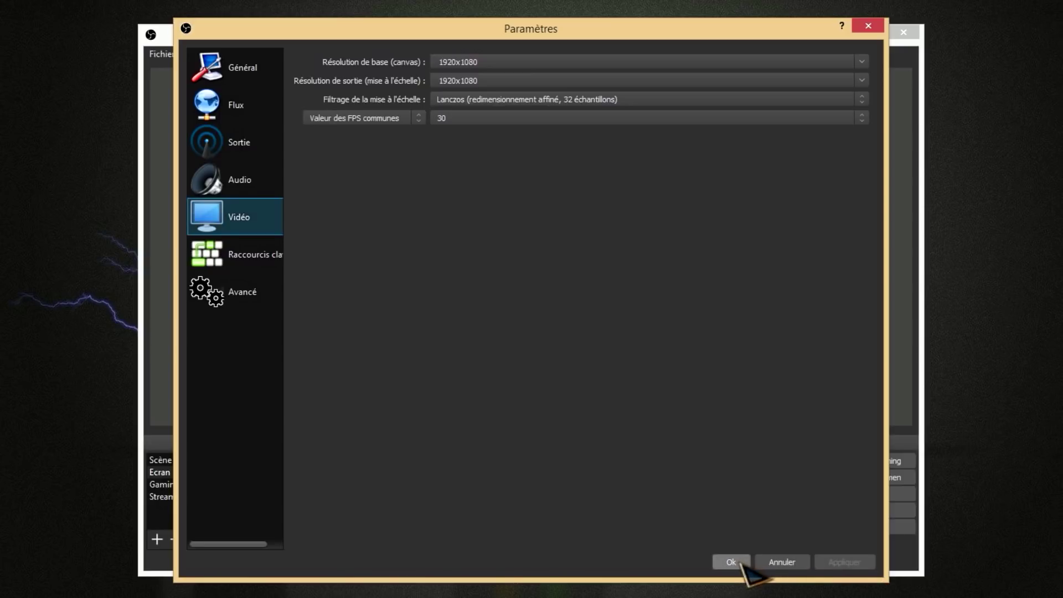
Step: Set the output mode to Avancé and choose audio track 2 for streaming
click(254, 144)
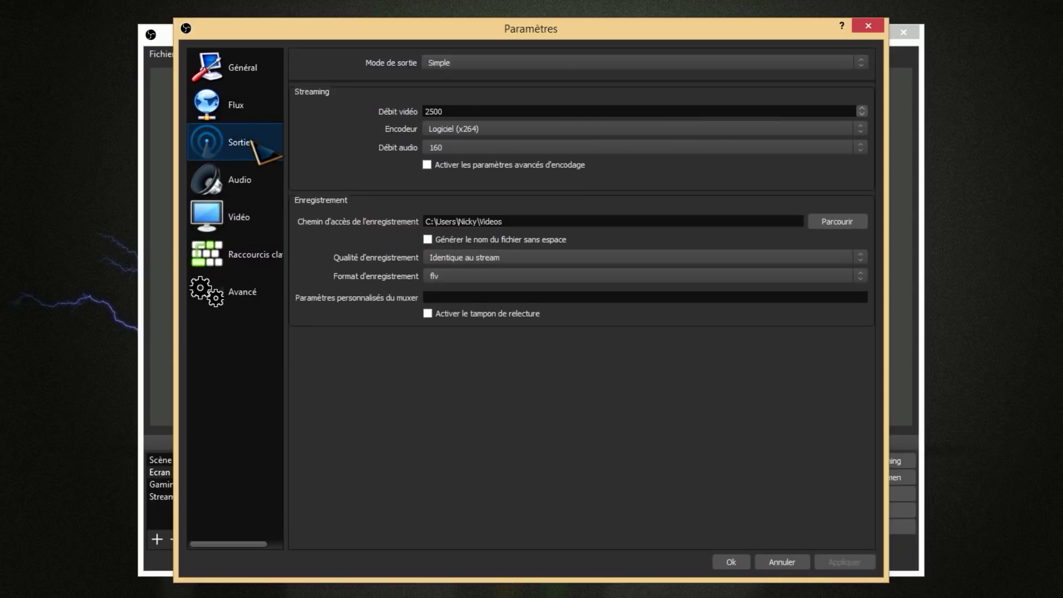
click(520, 63)
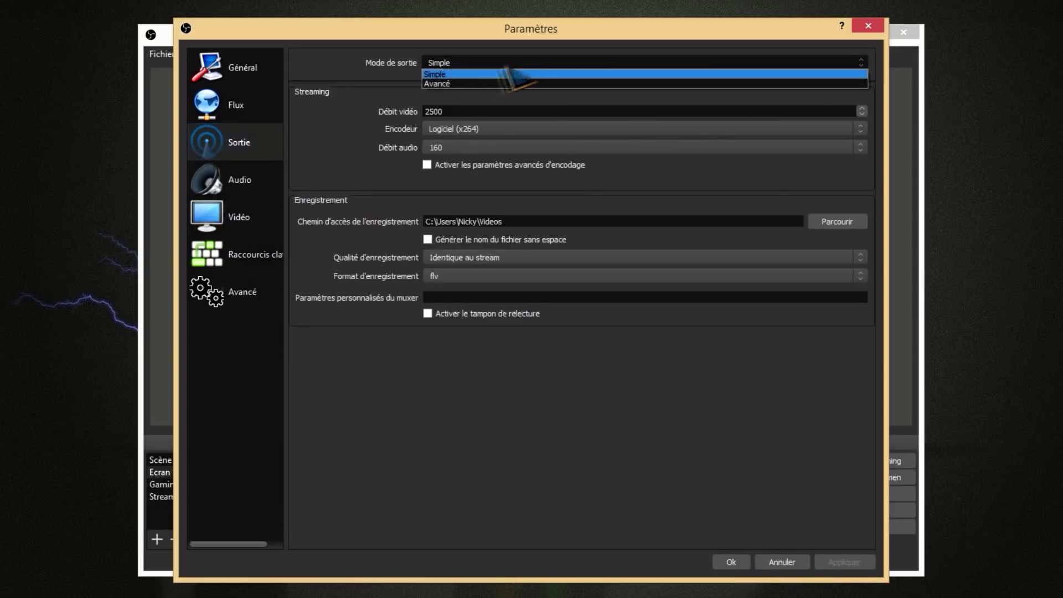
click(474, 83)
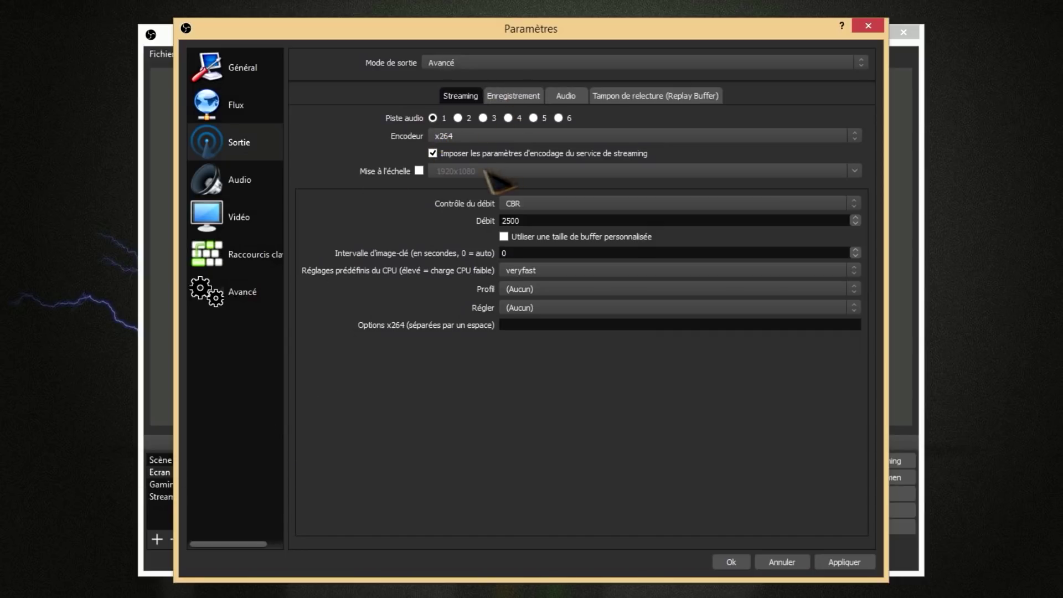
click(458, 118)
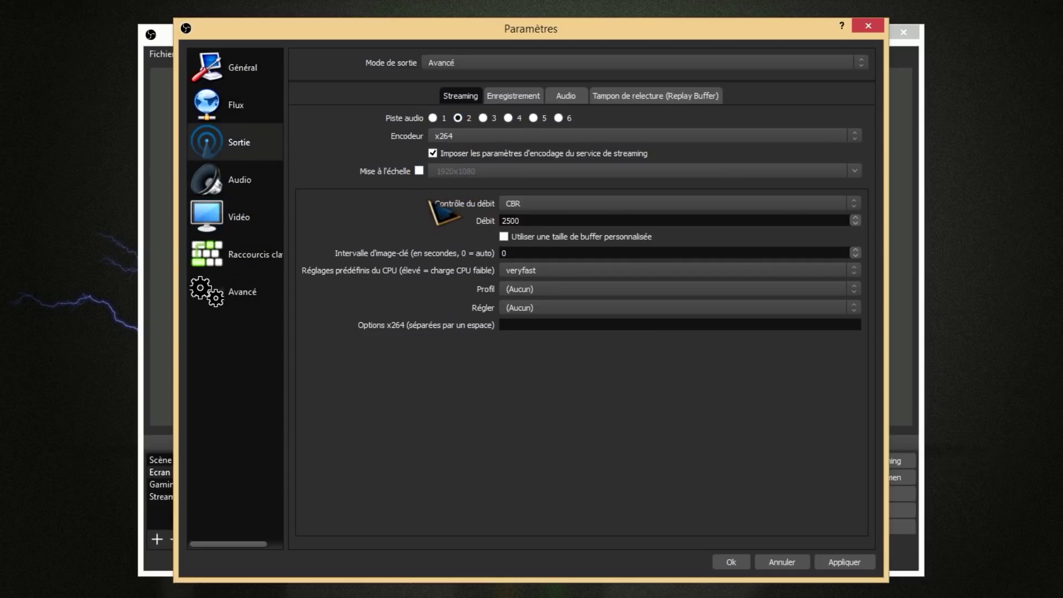
Step: Set the streaming encoder to NVENC H.264 and keep its rate control at CBR
click(473, 139)
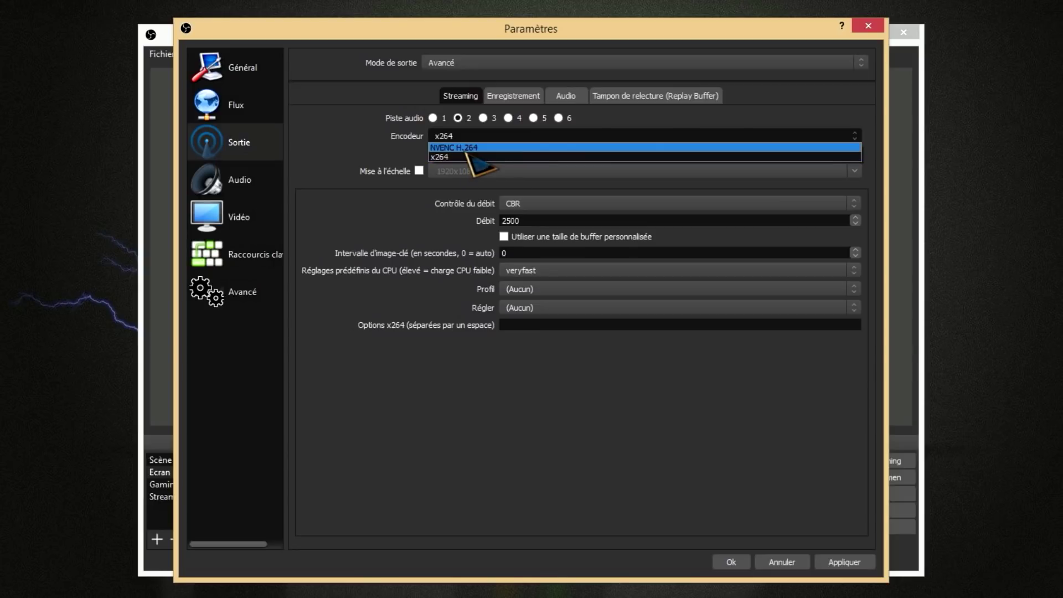
click(466, 148)
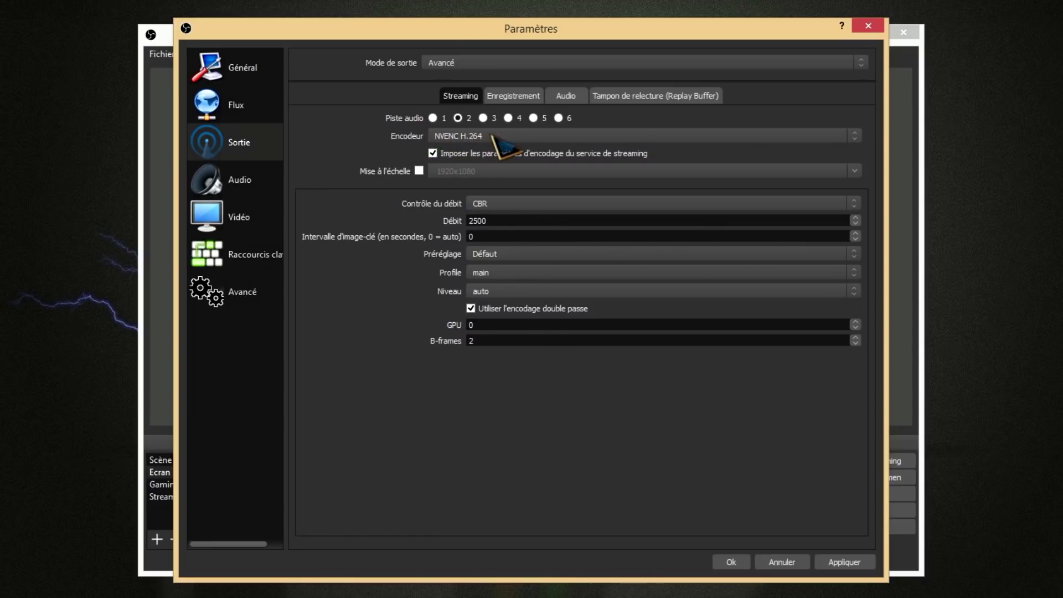
click(525, 206)
click(523, 204)
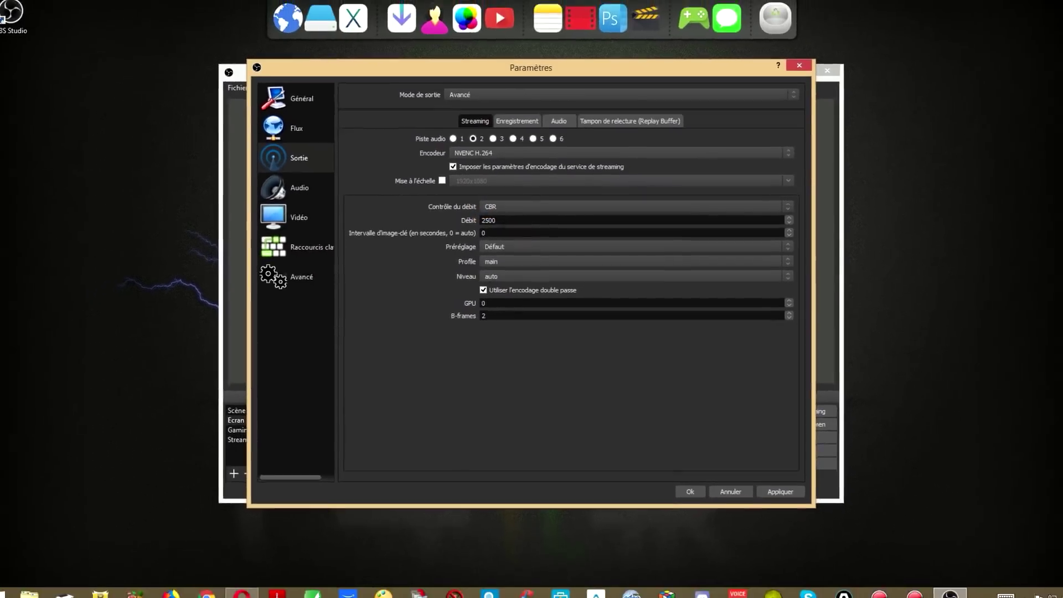
Step: Consult YouTube's live encoder recommendations in Opera, and set the streaming bitrate to 1500 and the keyframe interval to 2 seconds in OBS
double_click(477, 221)
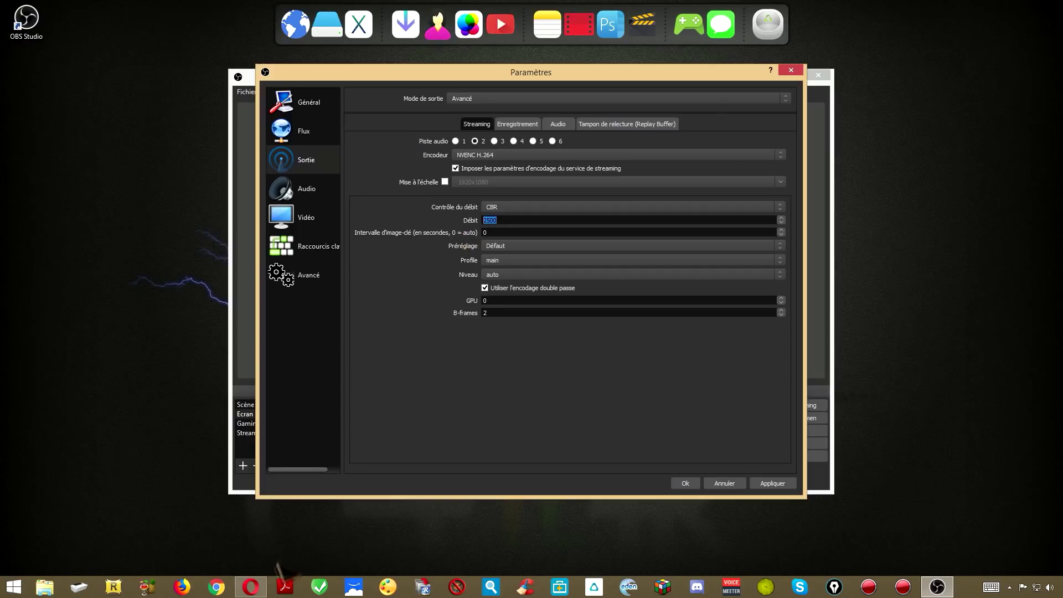
click(251, 586)
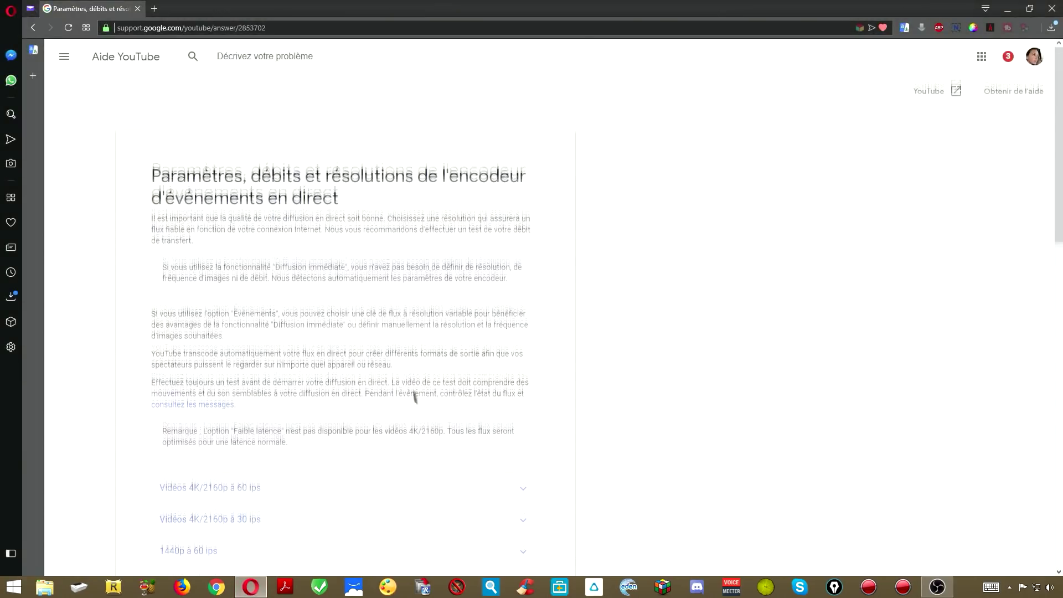
scroll(418, 399, down, 8)
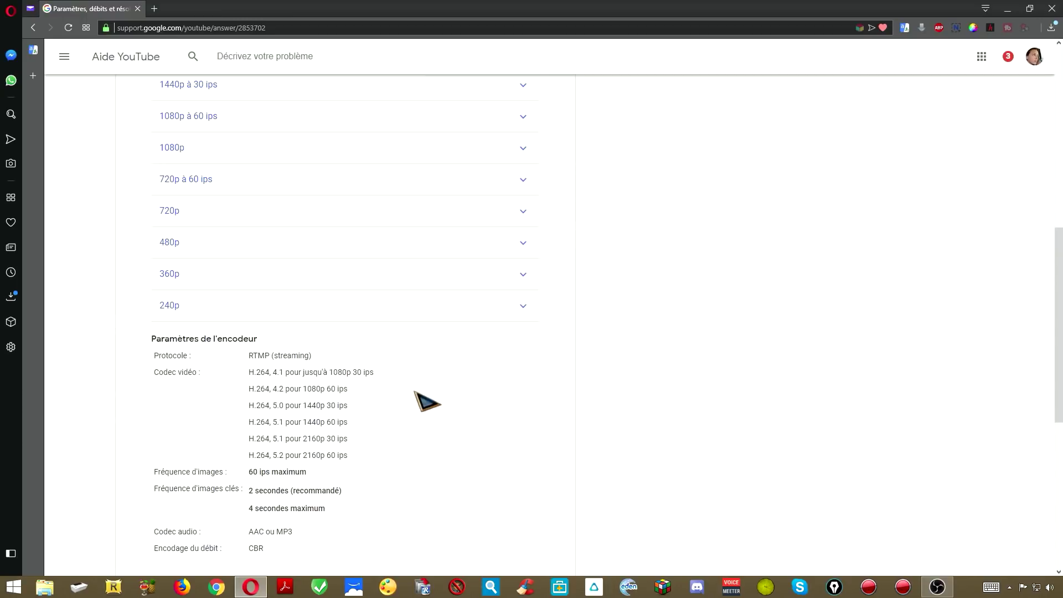
scroll(417, 393, up, 3)
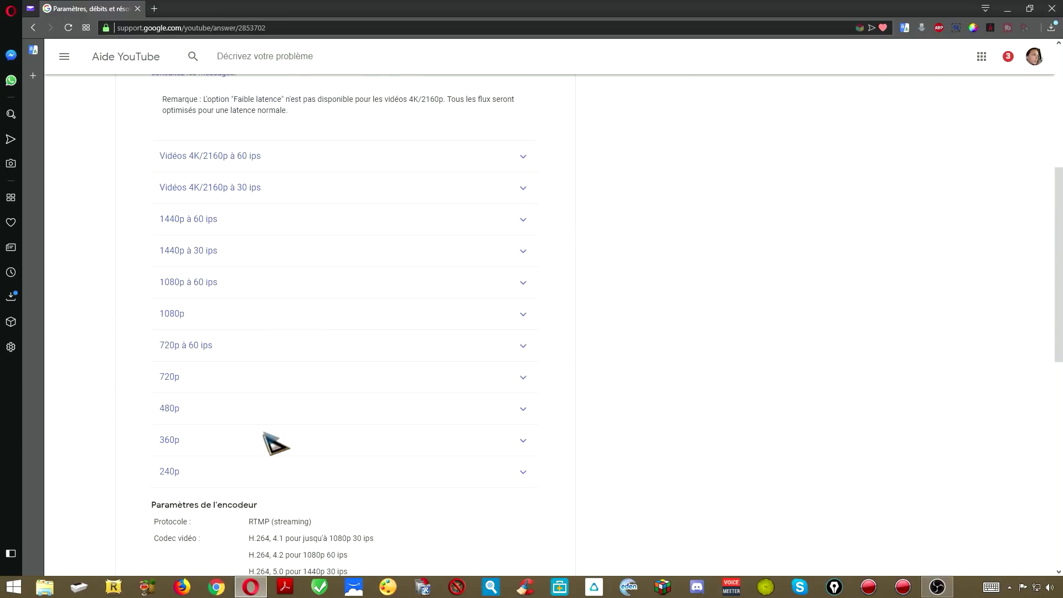
click(1007, 9)
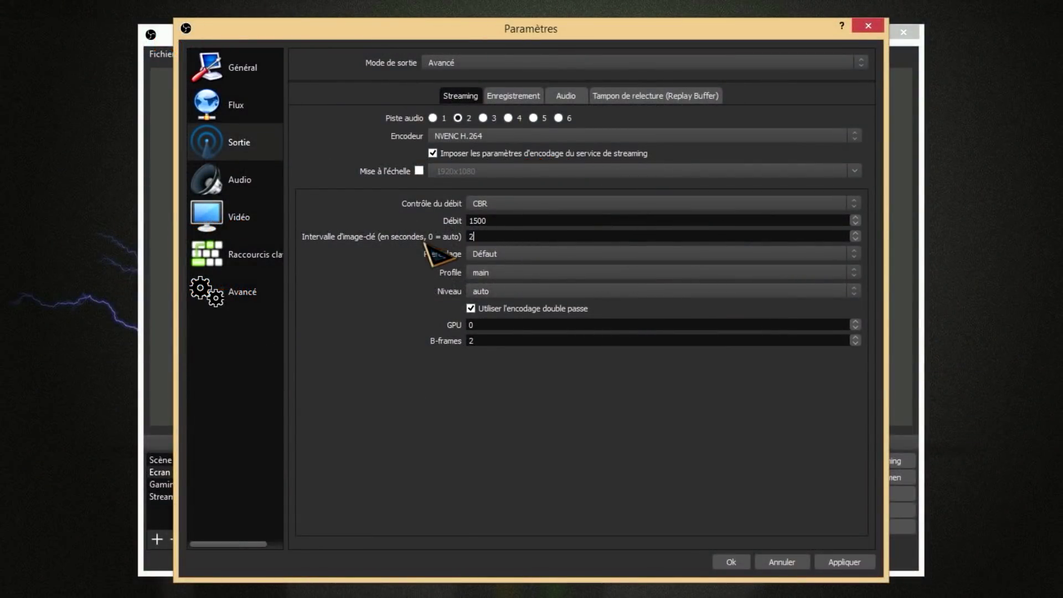
Step: Set the streaming encoder preset to Haute performance and keep NVENC H.264 as the encoder
click(506, 254)
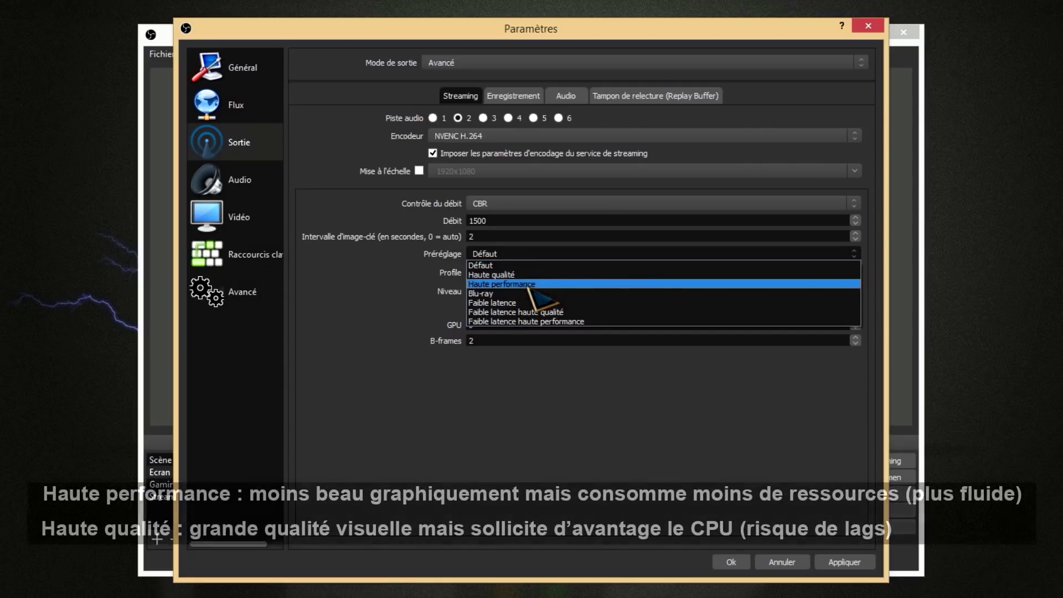
click(488, 284)
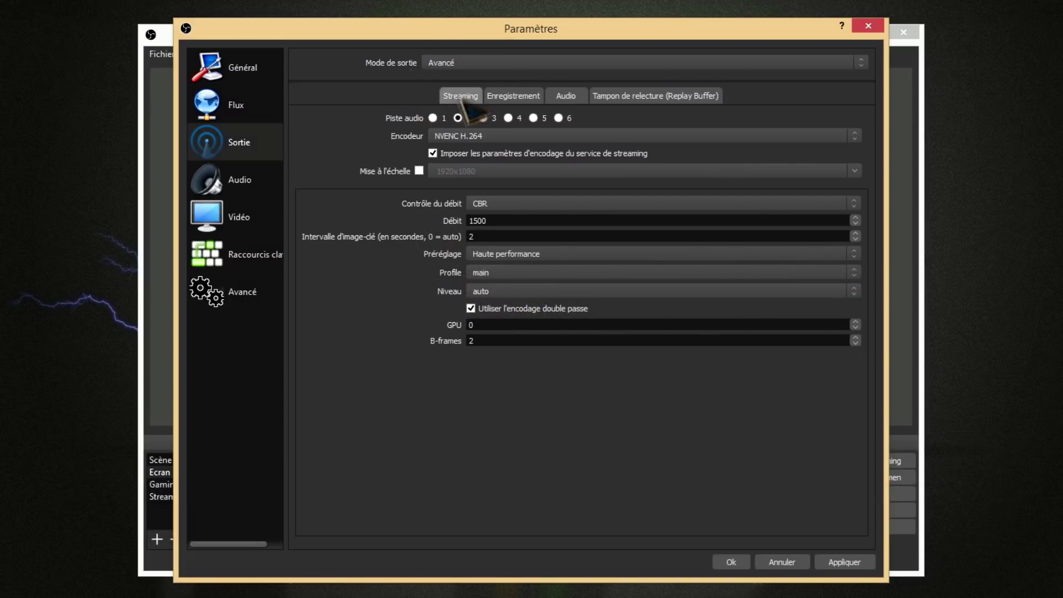
click(498, 284)
click(517, 288)
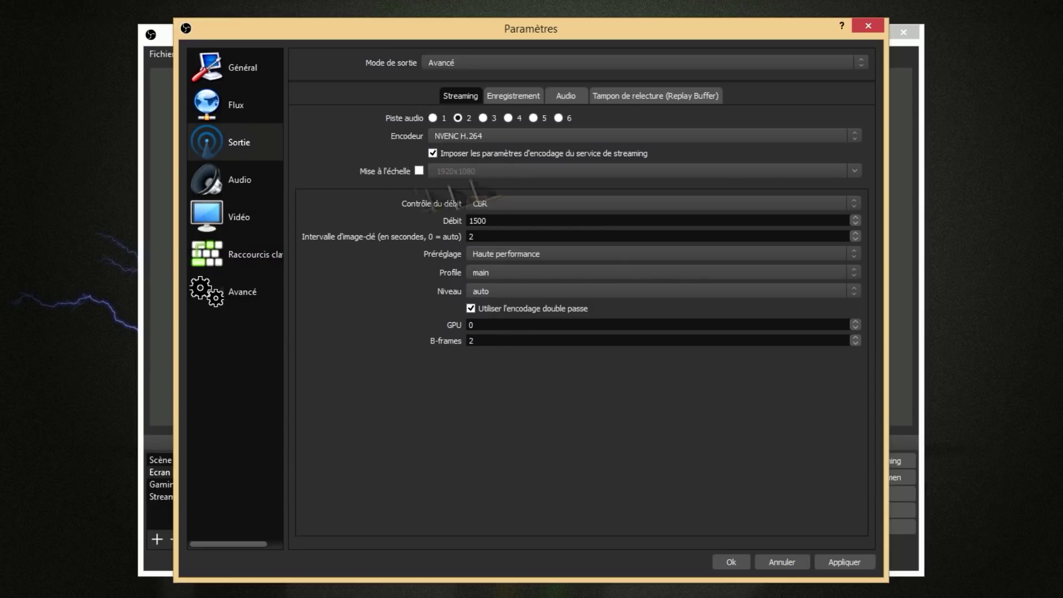
click(480, 139)
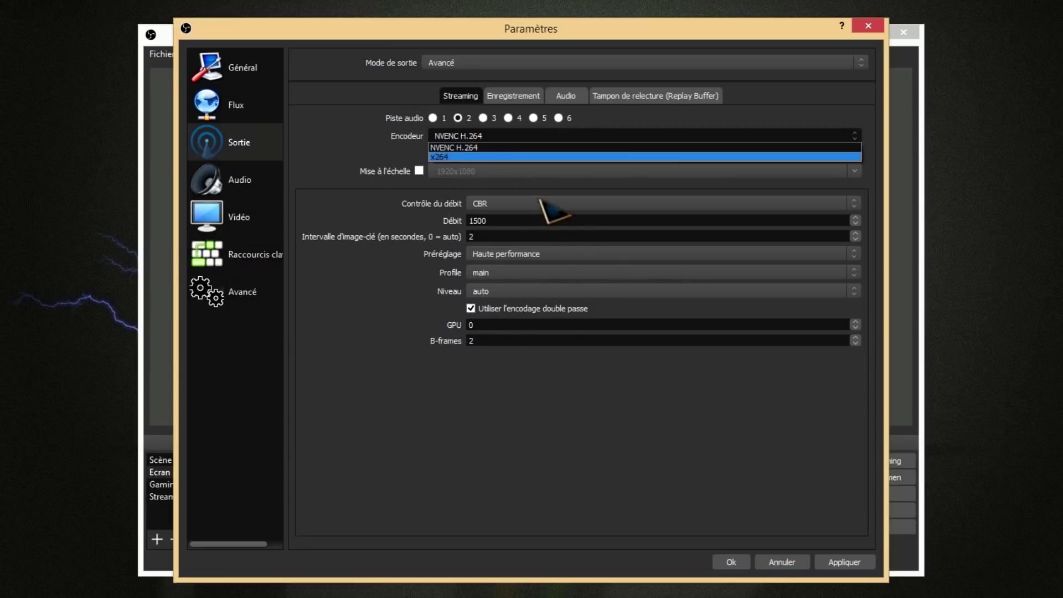
click(496, 147)
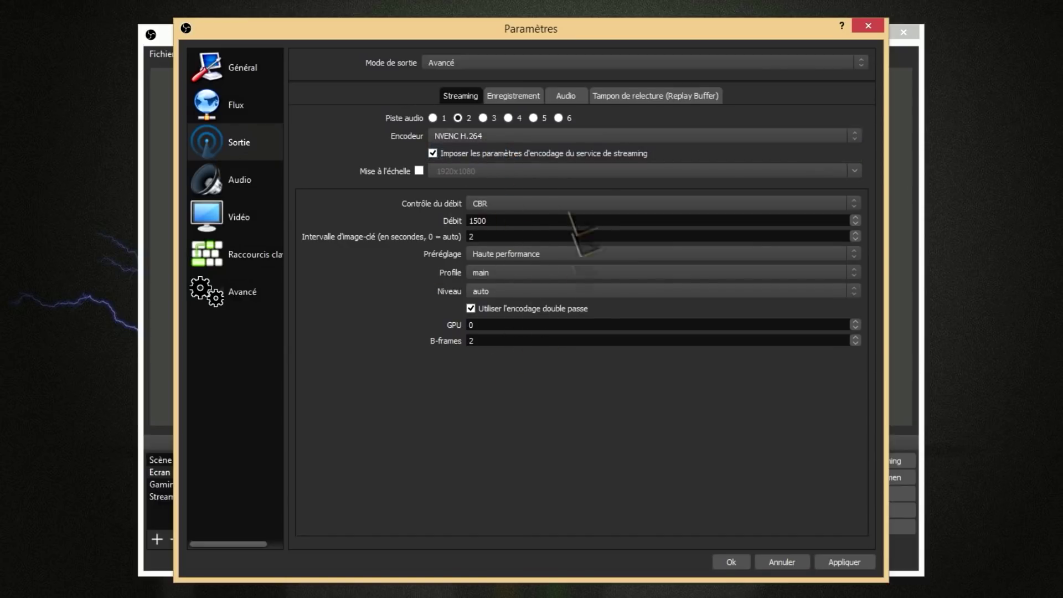
Step: Set the audio bitrate of output track 2 to 128 and apply the output settings
click(567, 95)
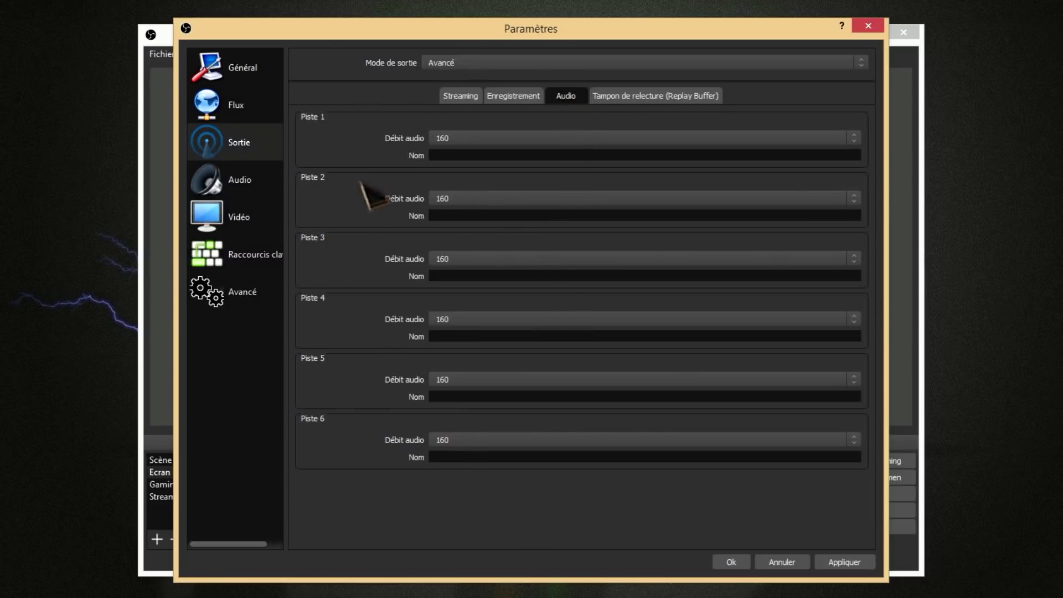
click(476, 199)
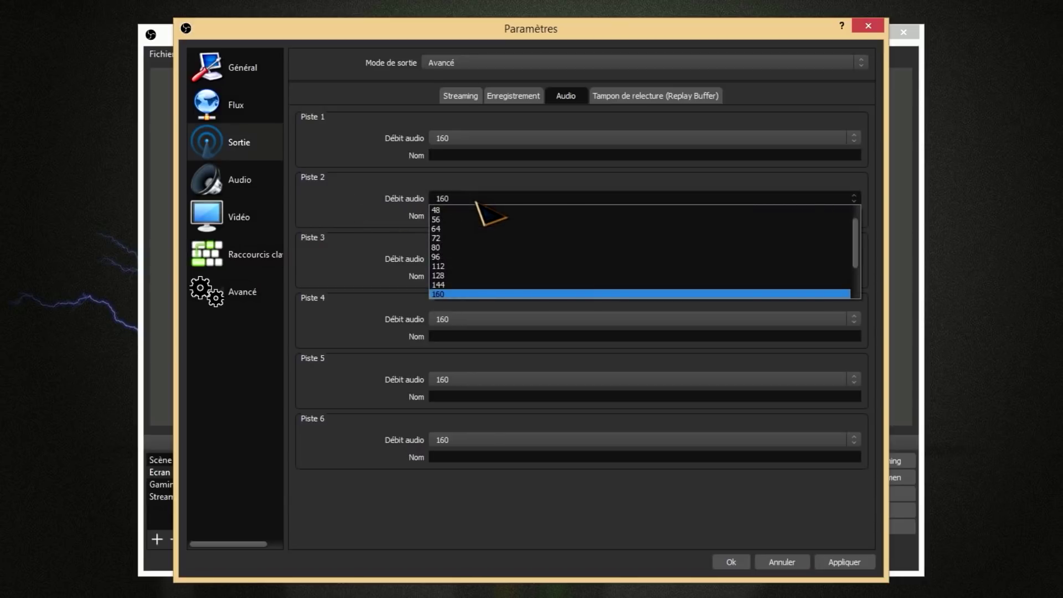
click(467, 275)
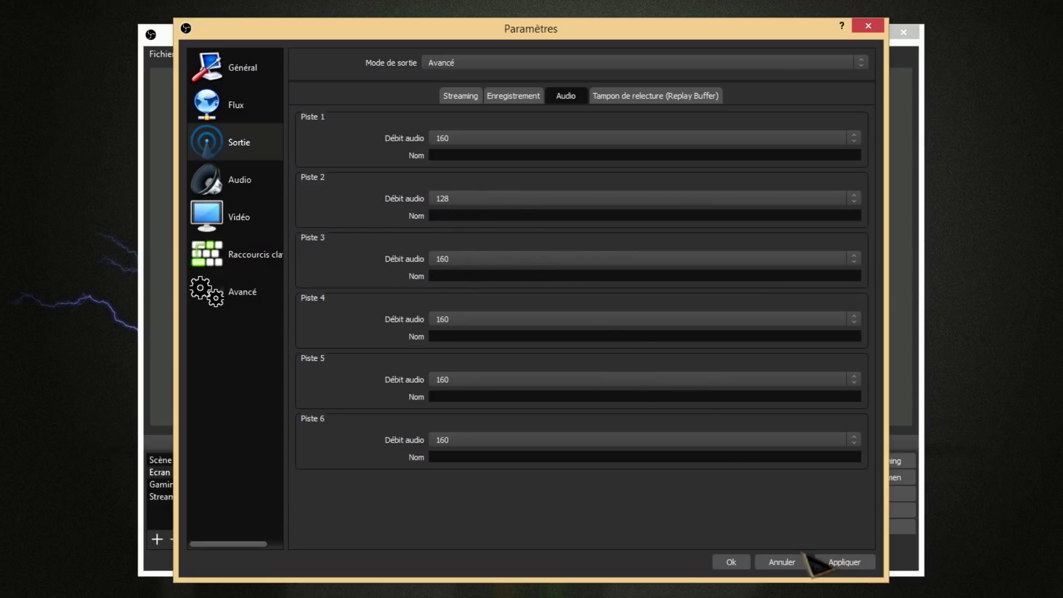
click(839, 561)
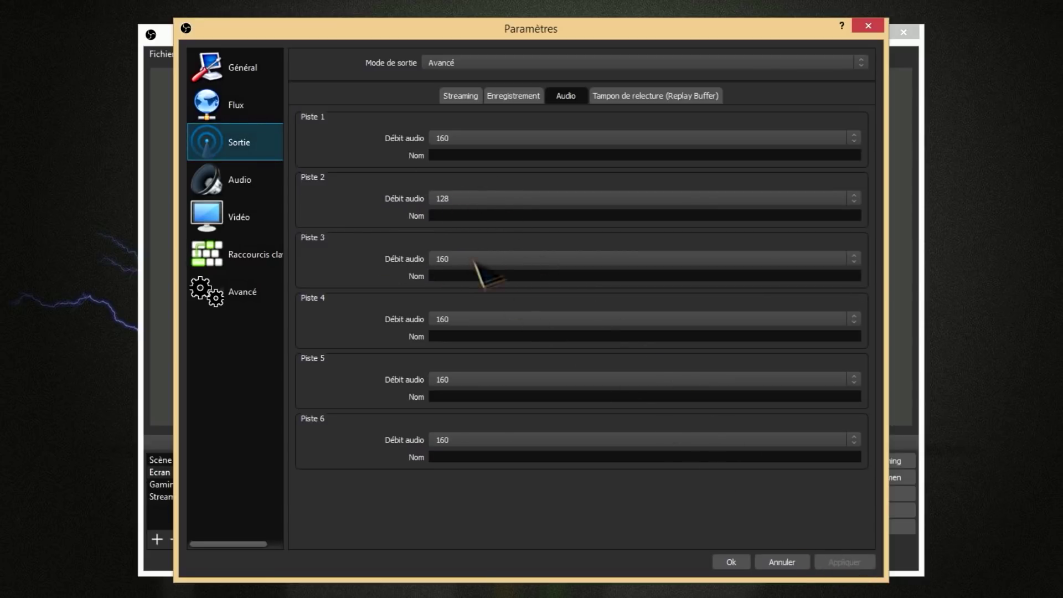
Step: In the stream settings, keep the broadcast type at Services de streaming and the service at Twitch
click(237, 184)
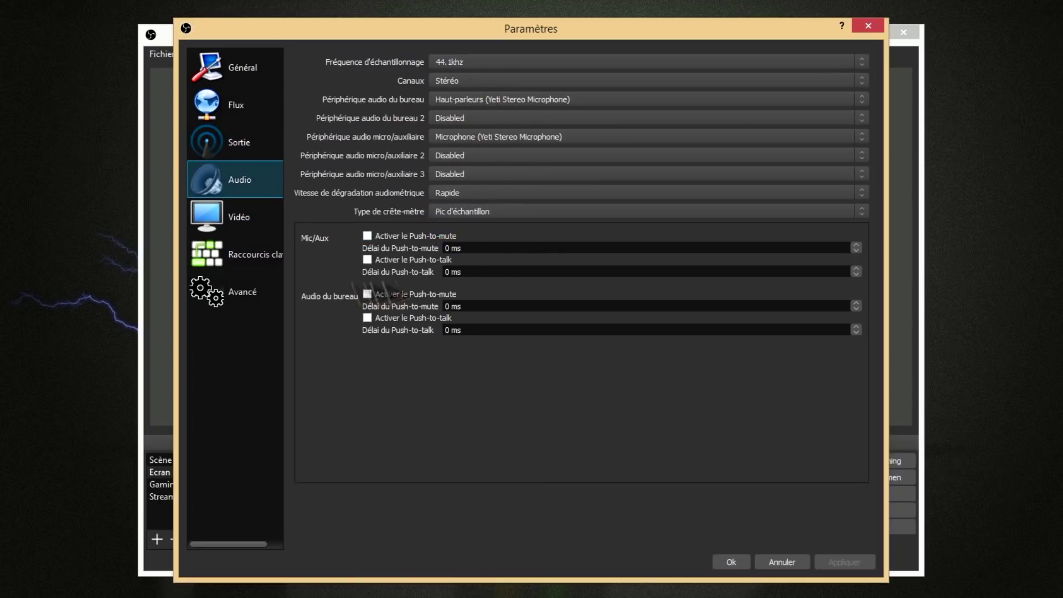
click(233, 106)
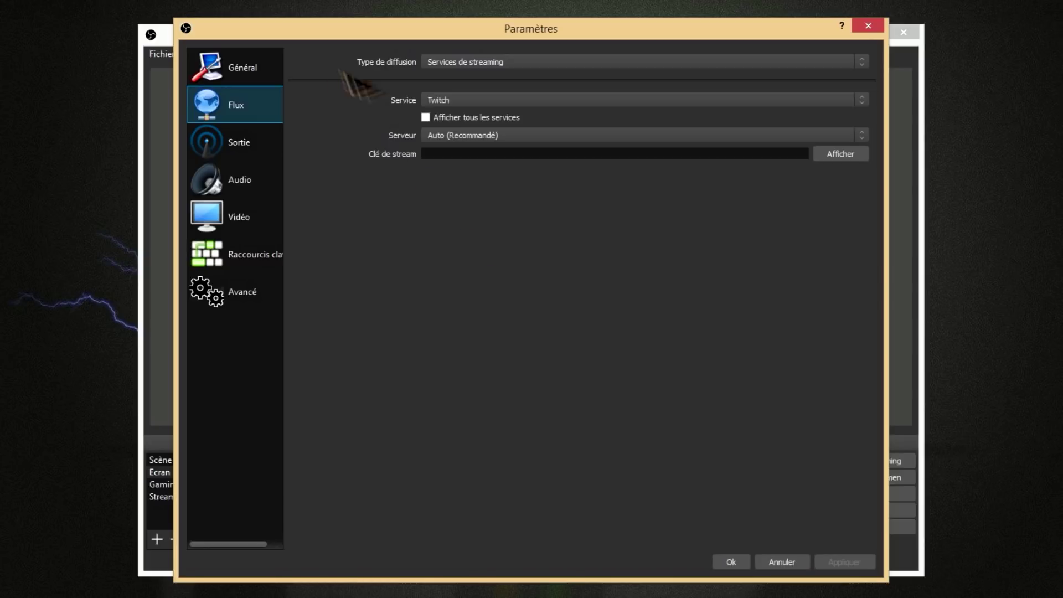
click(497, 62)
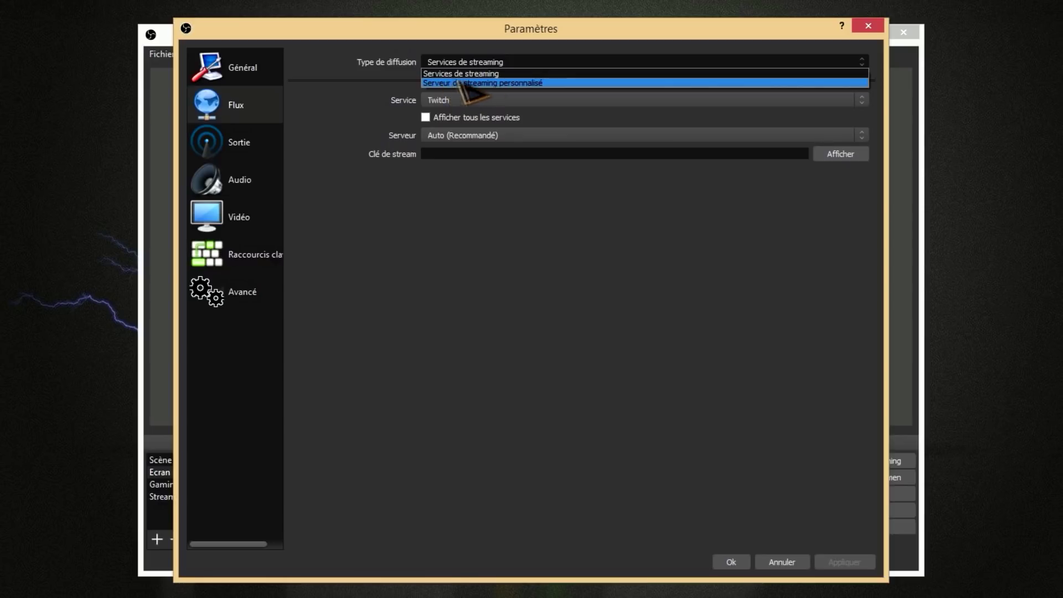
click(481, 83)
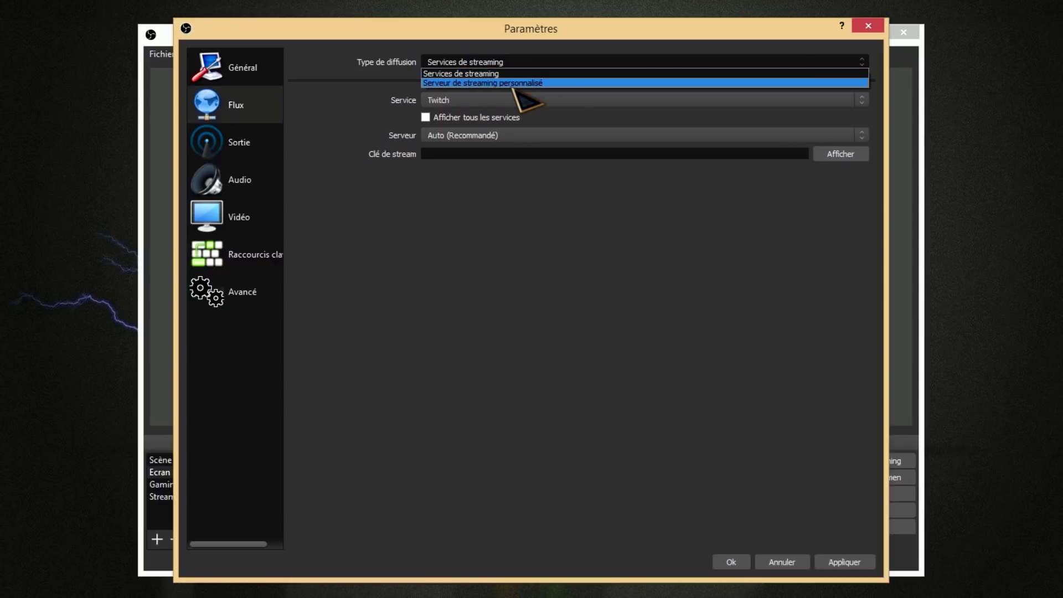
click(487, 73)
click(531, 101)
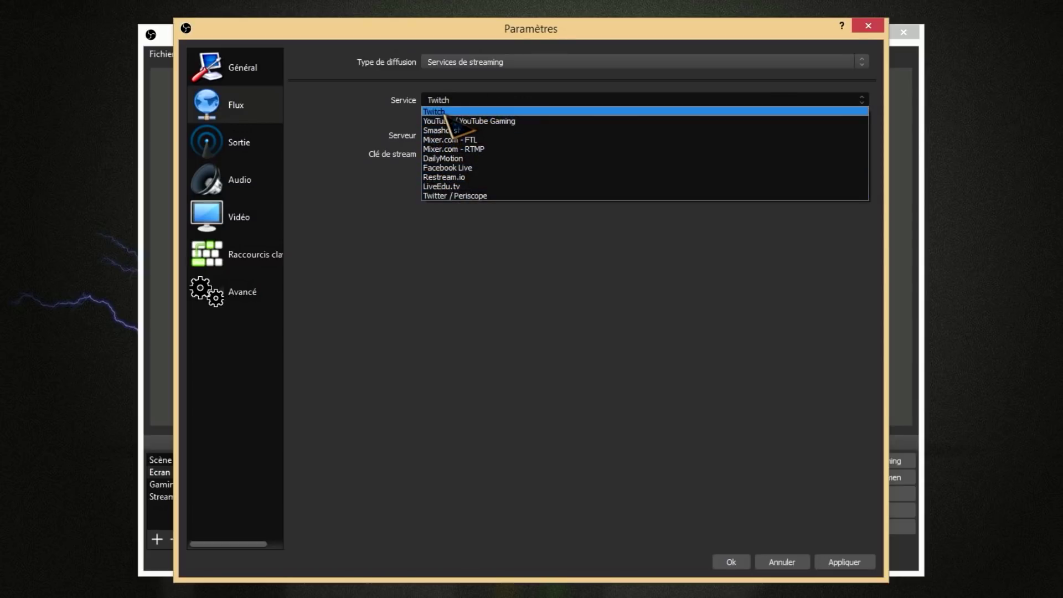
click(445, 113)
Step: Choose EU: Paris, FR as the Twitch streaming server
click(494, 135)
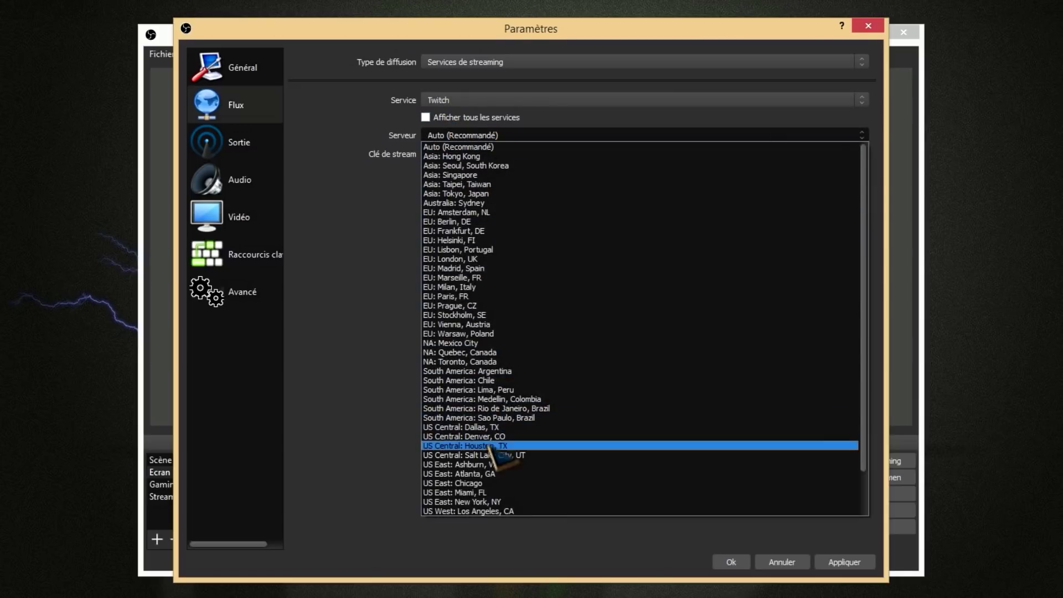
scroll(501, 445, down, 2)
scroll(498, 451, up, 2)
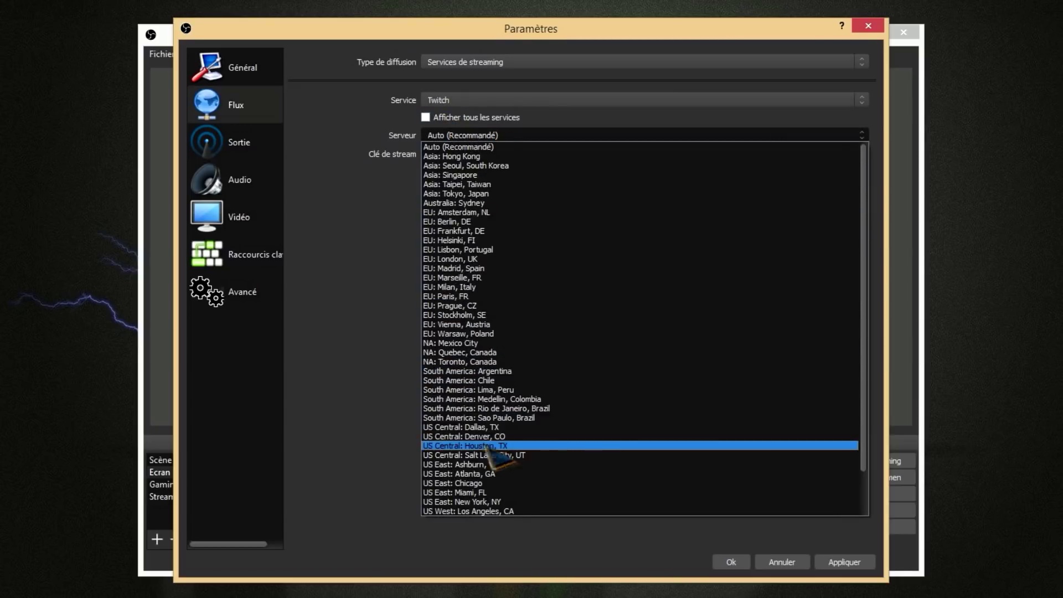
click(461, 298)
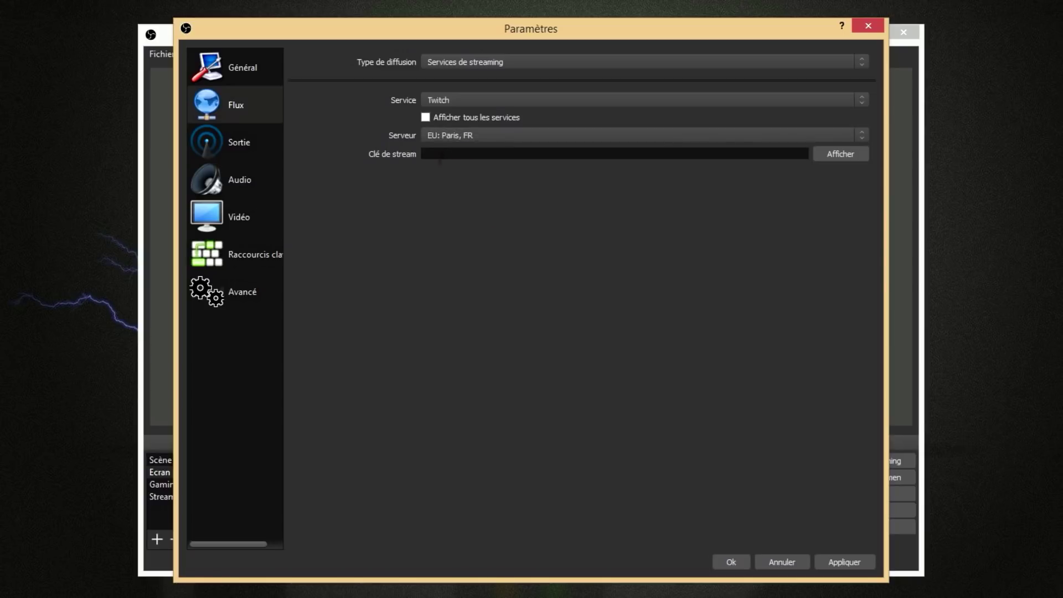
Step: In the advanced settings, leave the process priority at Normale and set the YUV colour space to 709
click(243, 258)
click(228, 305)
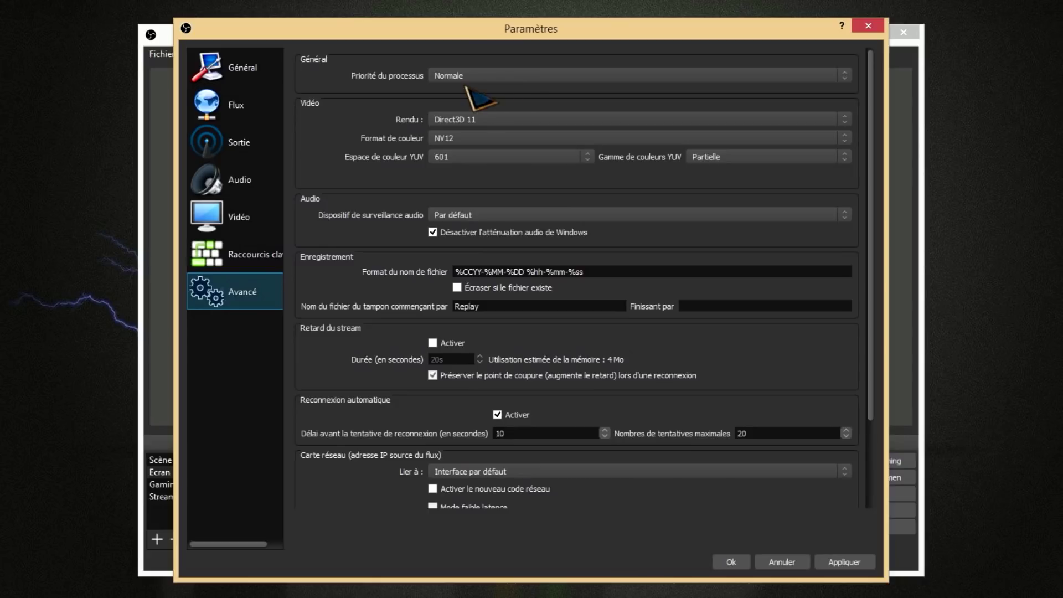
click(490, 76)
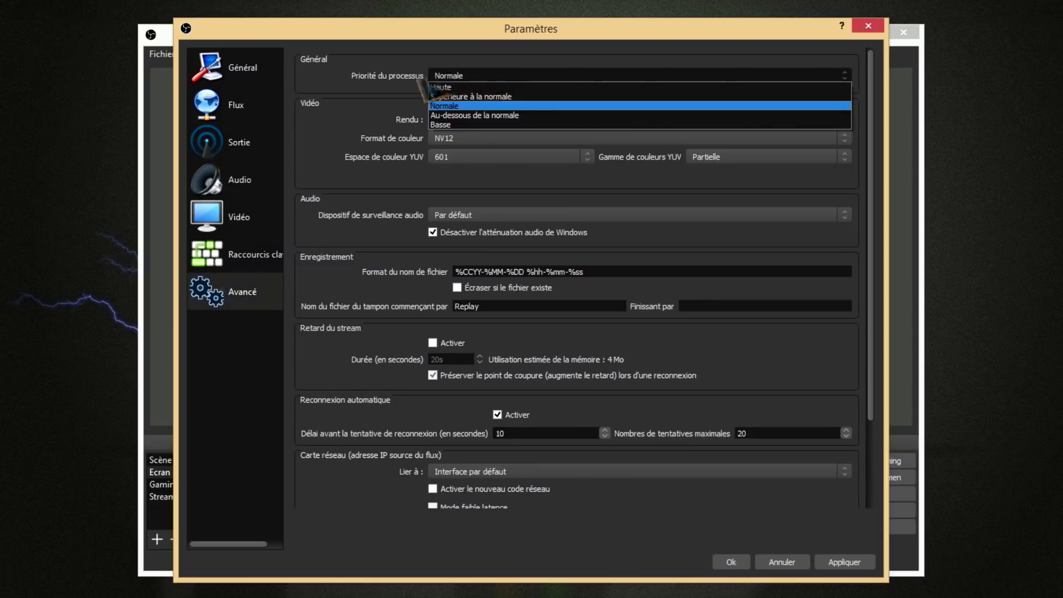
click(489, 79)
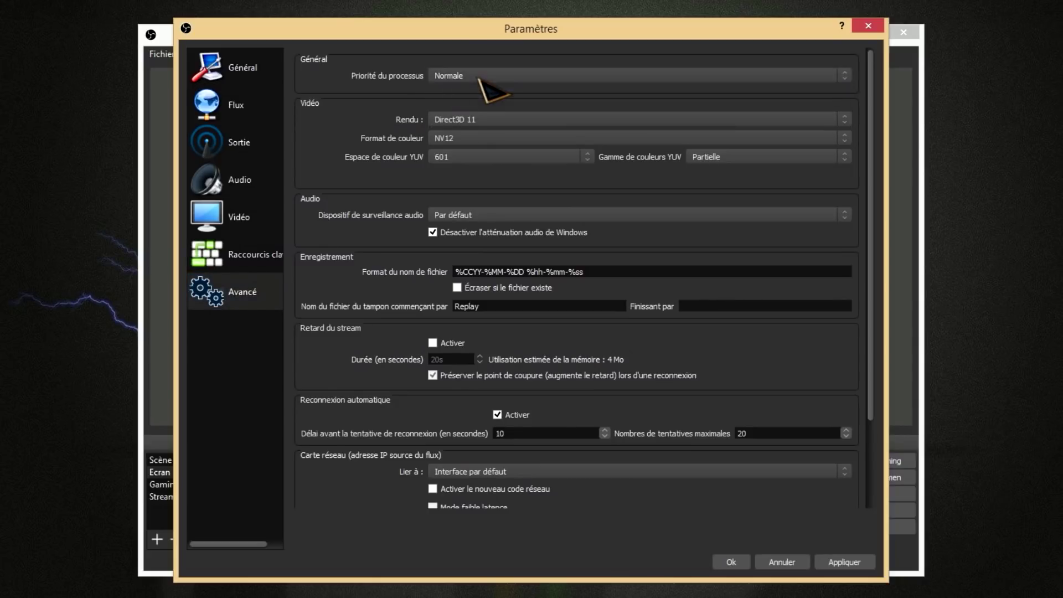
click(474, 159)
click(471, 168)
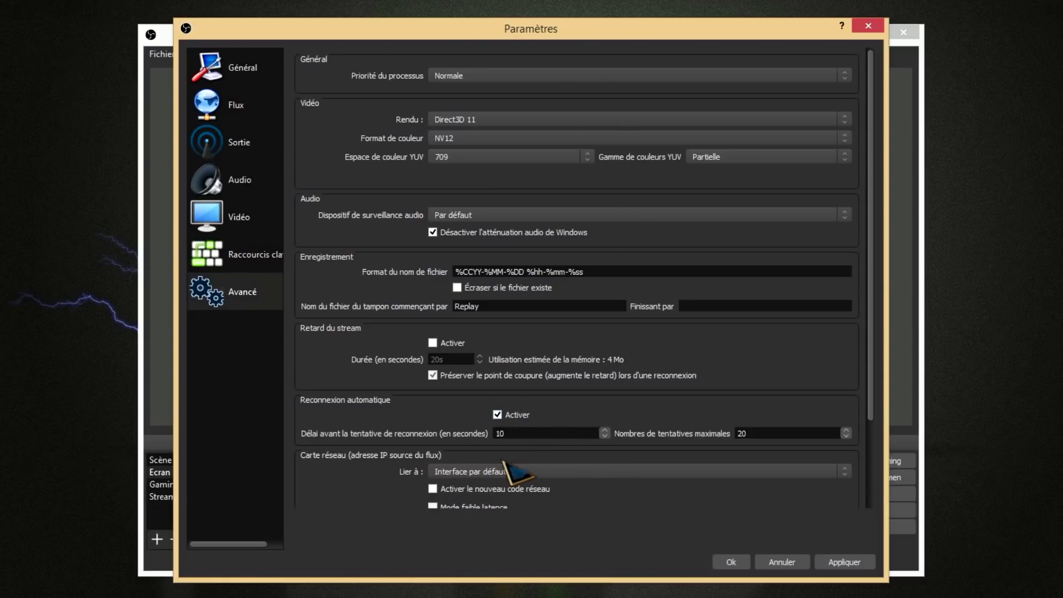
Step: Keep the automatic reconnection delay at 10 seconds, then apply and close the settings
key(ctrl+a)
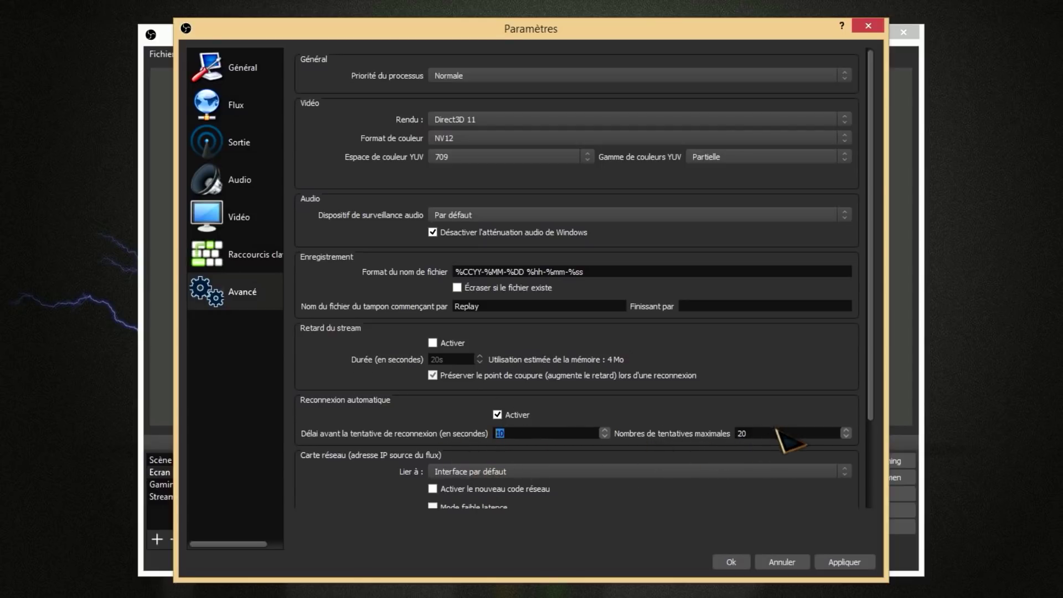
click(842, 560)
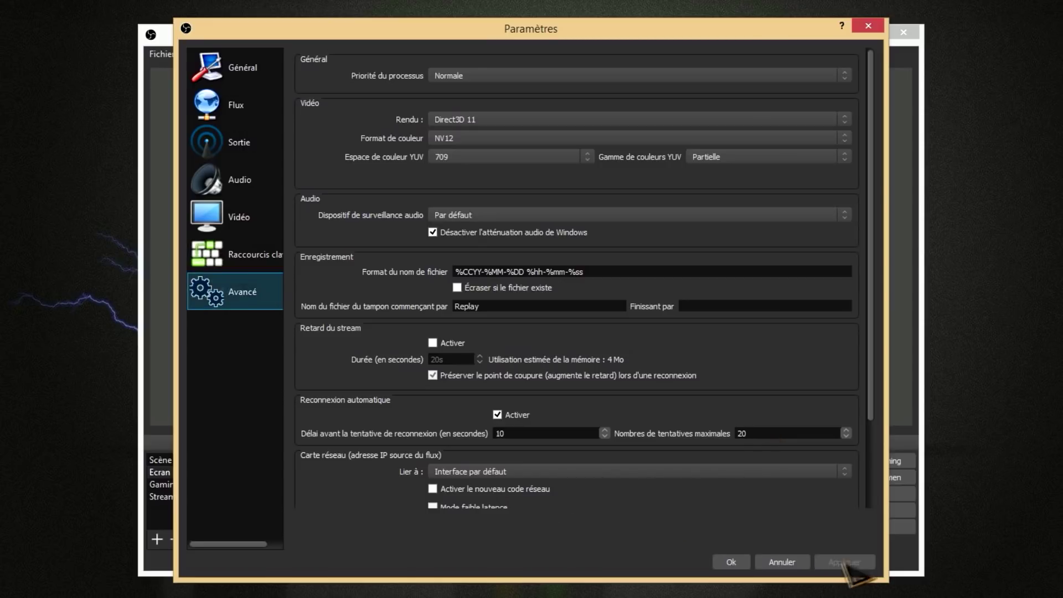
click(730, 561)
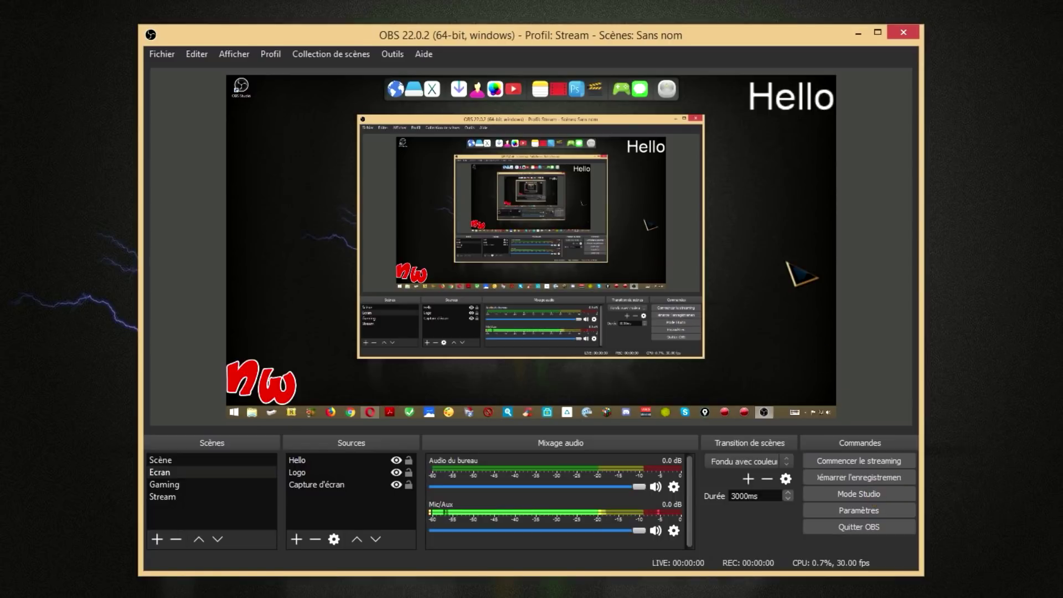
Step: Delete the scene named Scène from the scene list and confirm its removal
right_click(155, 462)
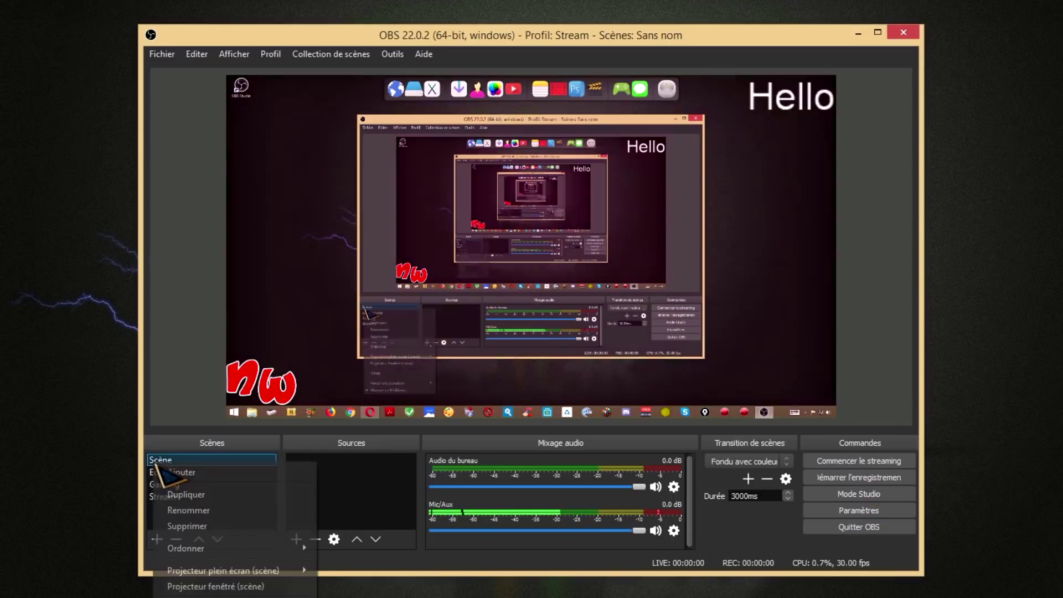
click(199, 526)
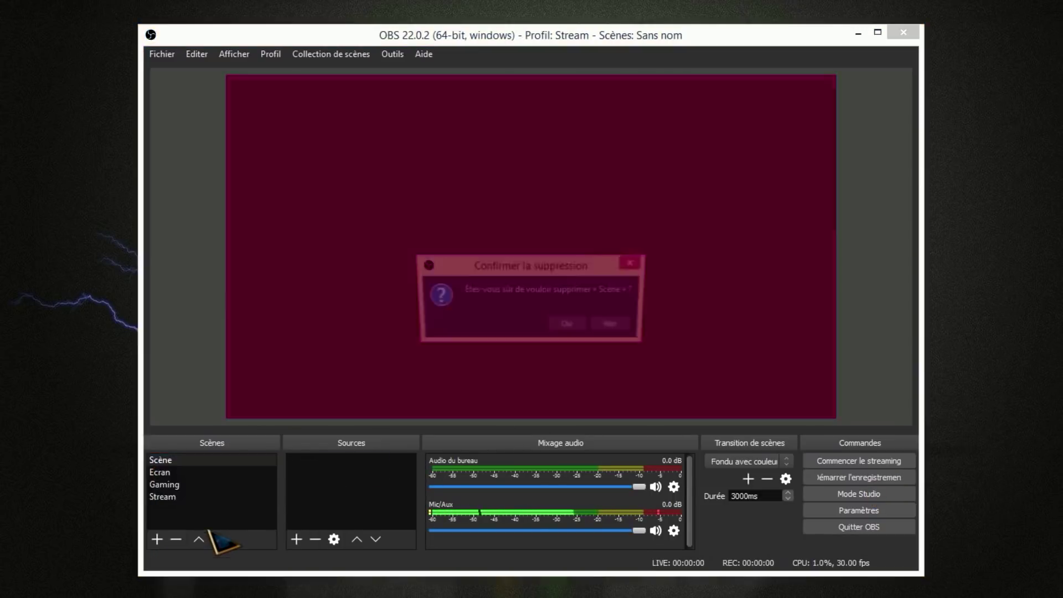
click(569, 326)
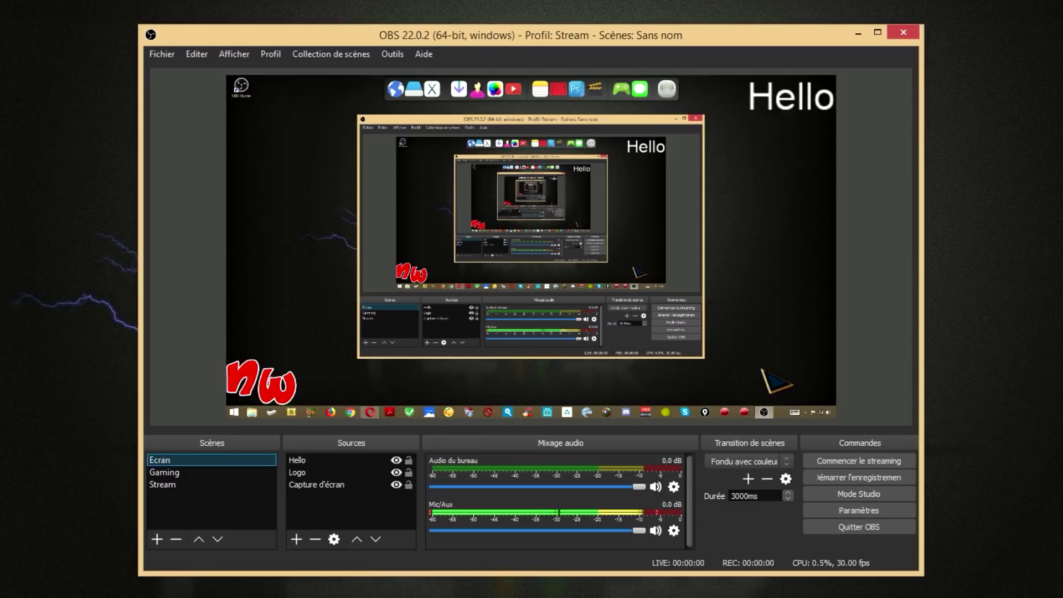
Step: Switch the active profile from Stream to Bureau
click(271, 54)
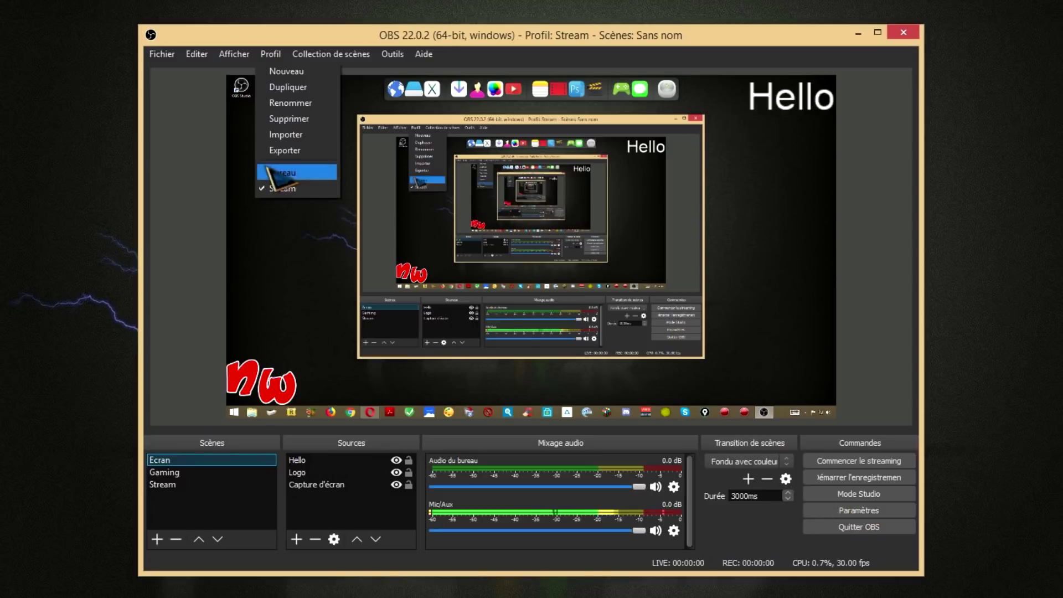
click(279, 174)
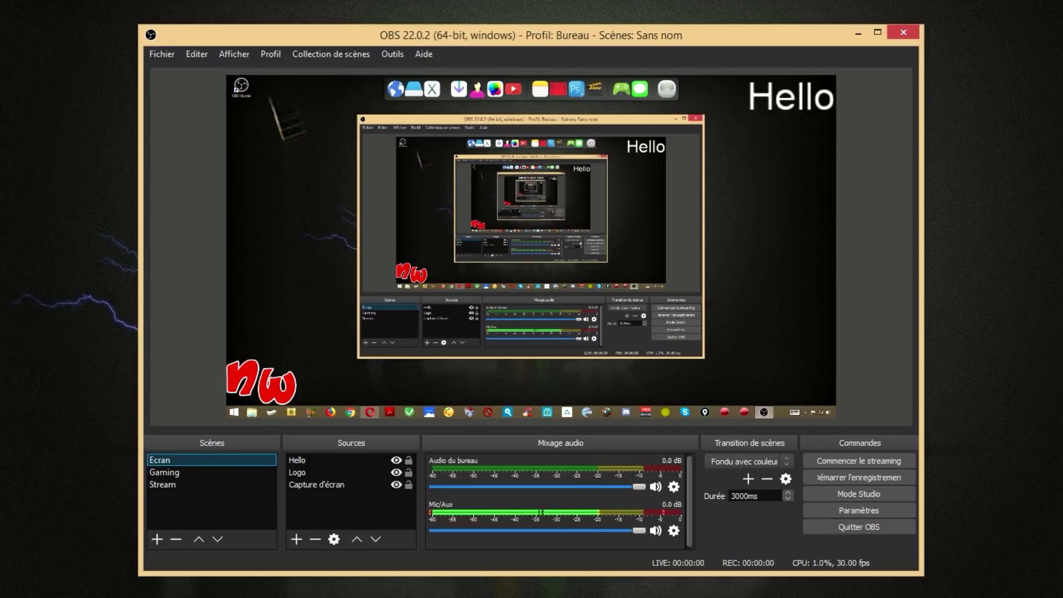
click(271, 54)
click(271, 55)
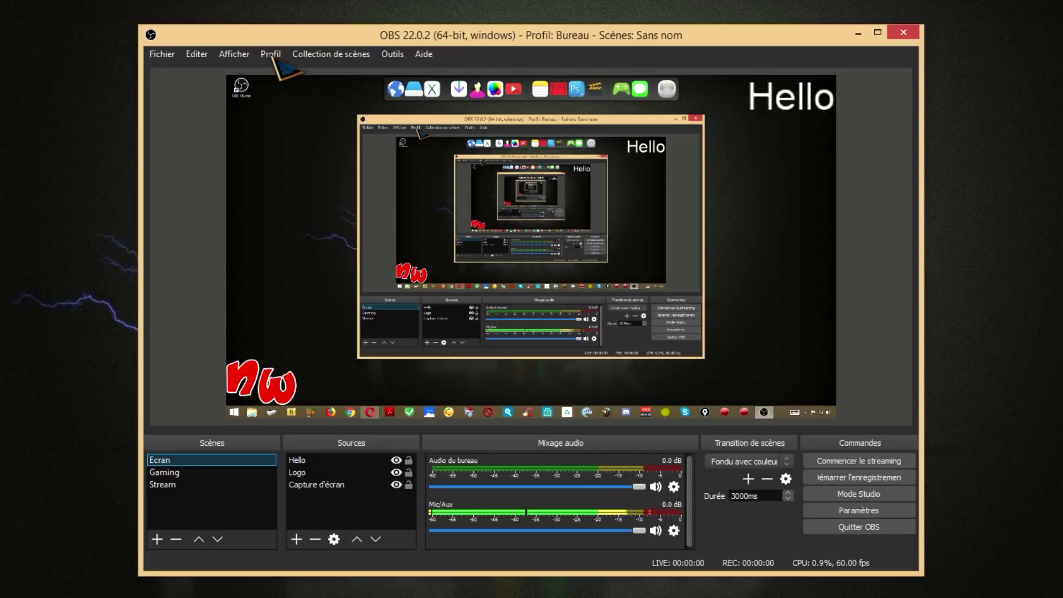
Step: Launch the automatic configuration assistant for the Bureau profile and choose to optimise for recording only, without streaming
click(271, 54)
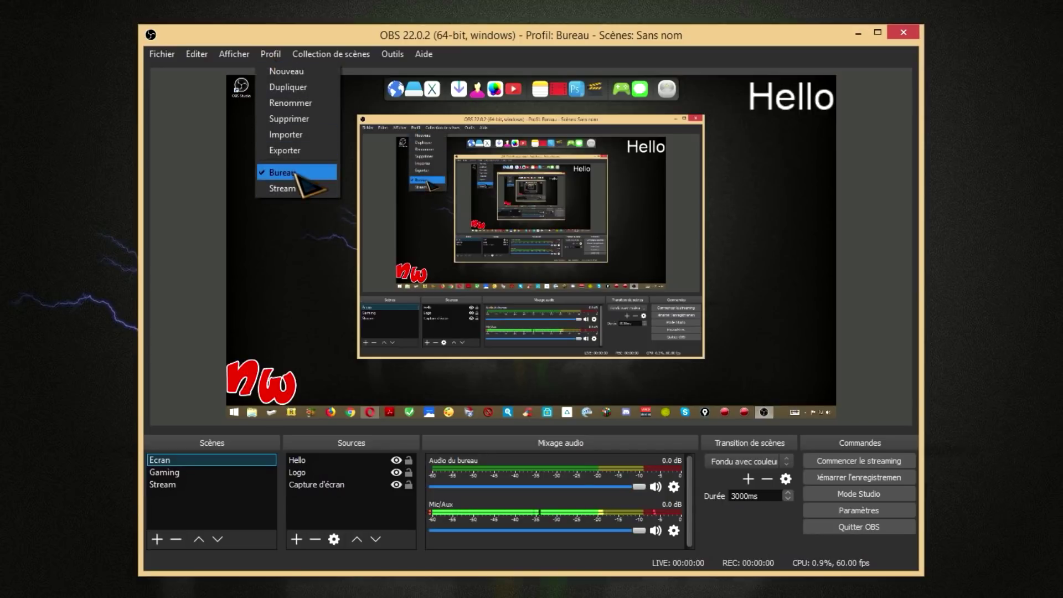
click(395, 58)
click(396, 57)
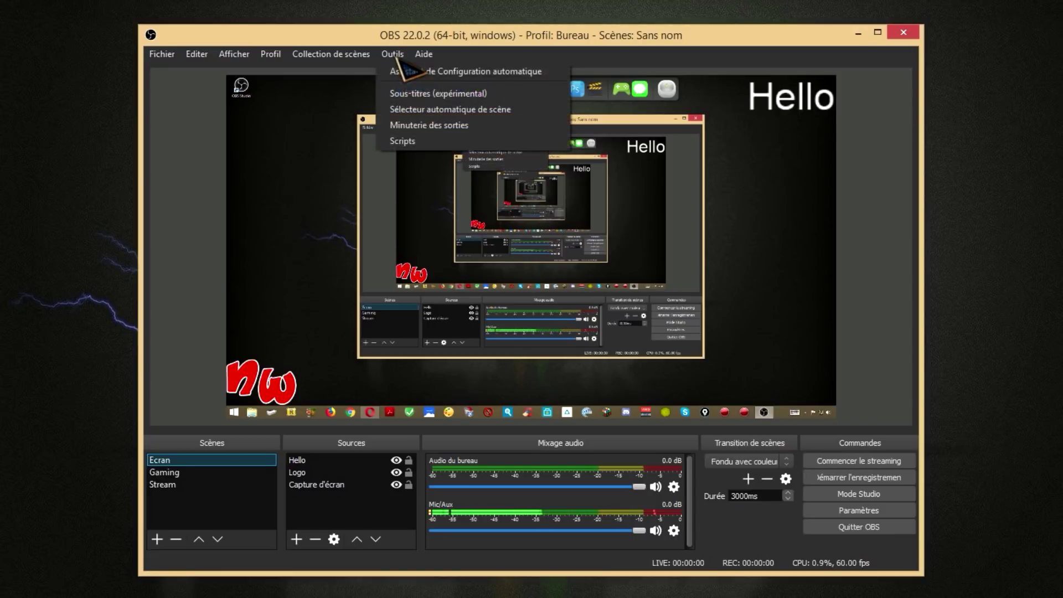
click(465, 72)
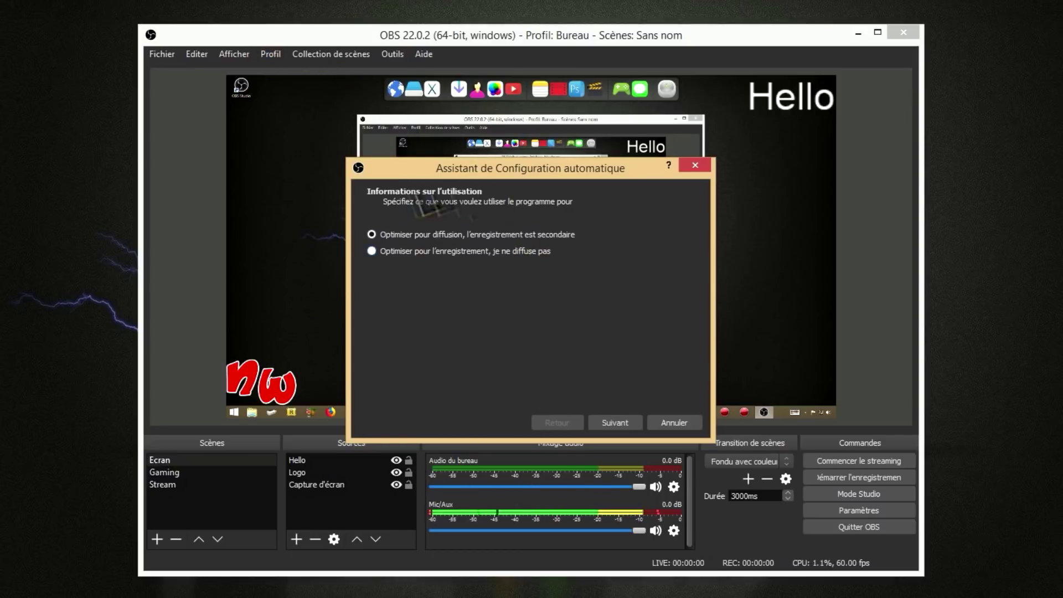
click(372, 252)
click(614, 423)
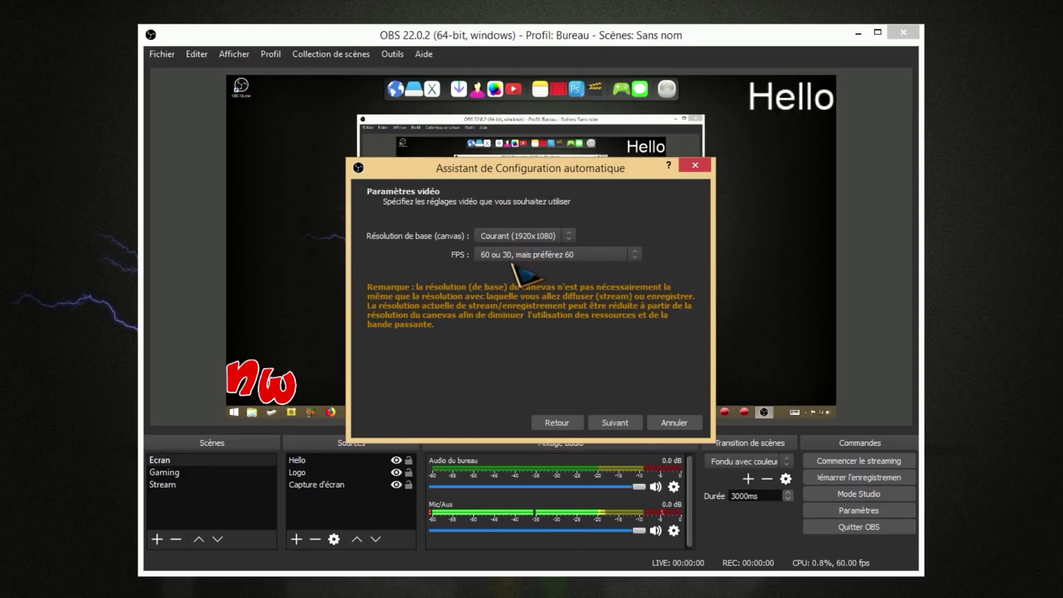
Step: Set the assistant's frame rate to 60 FPS, run its test, and cancel without applying the suggested settings
click(566, 259)
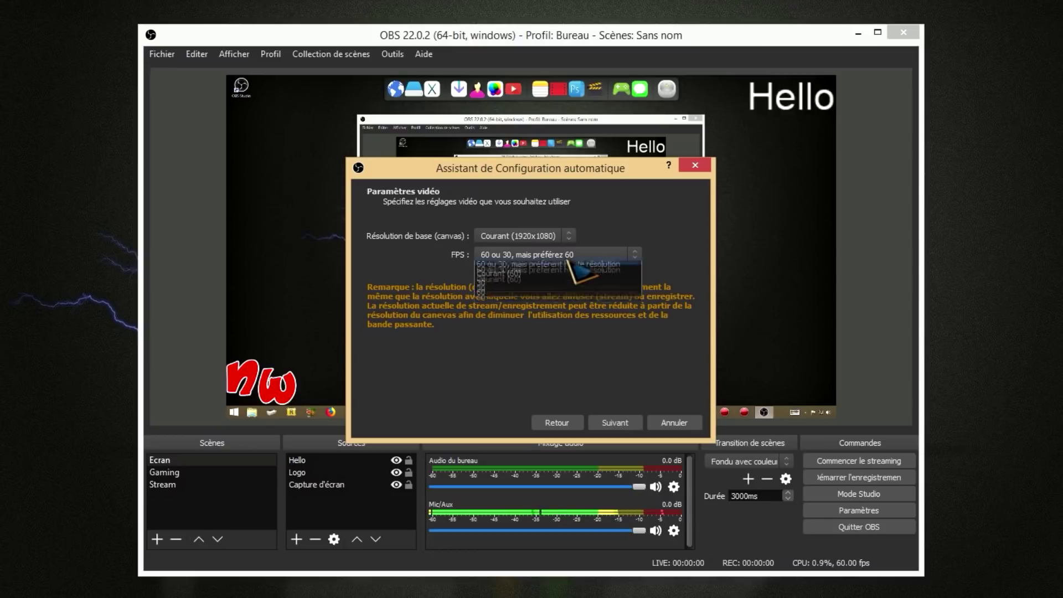
click(510, 308)
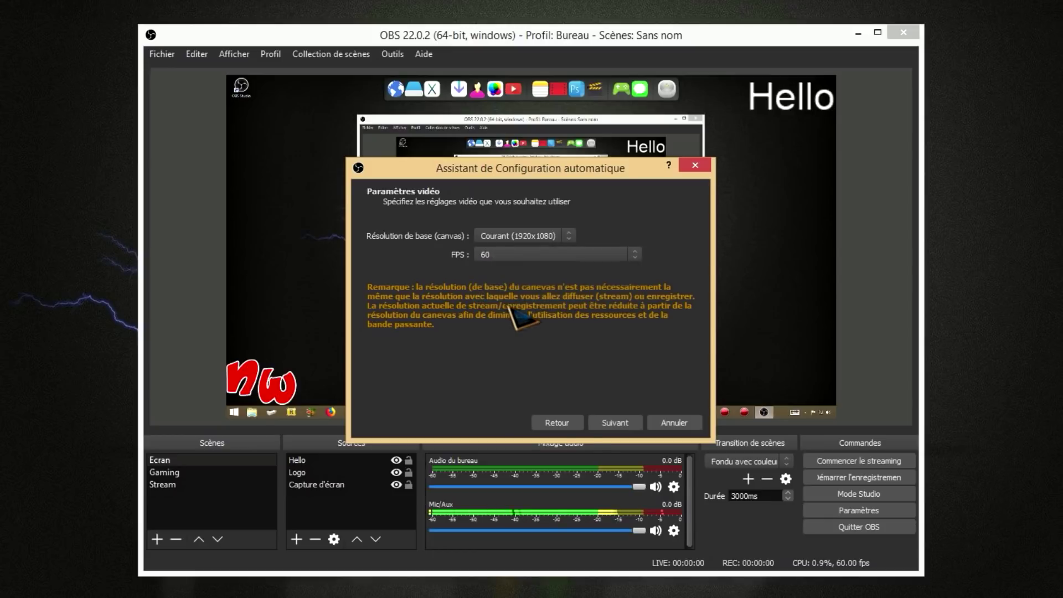
click(614, 423)
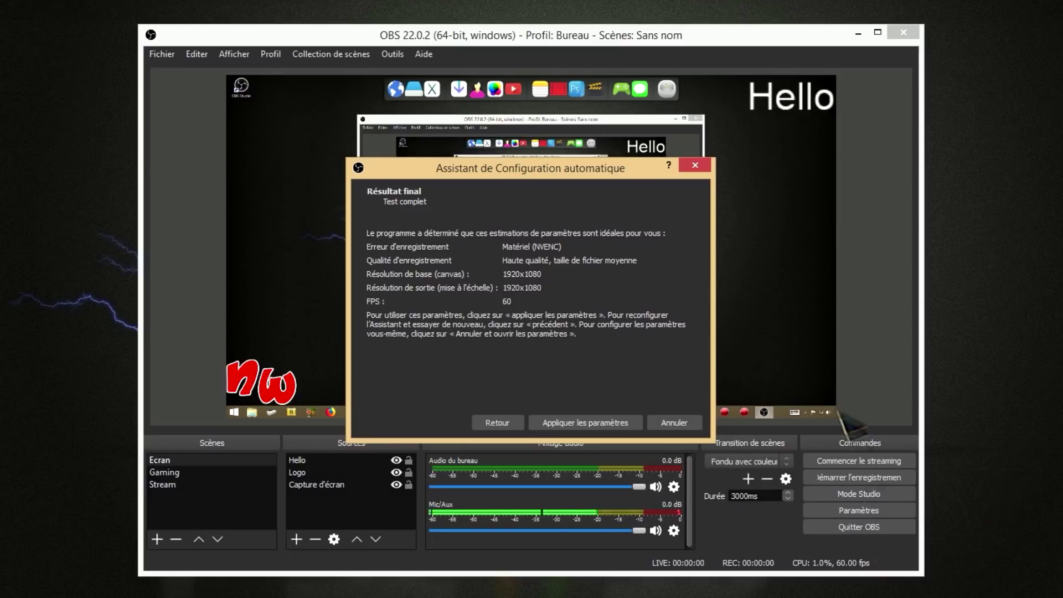
click(674, 422)
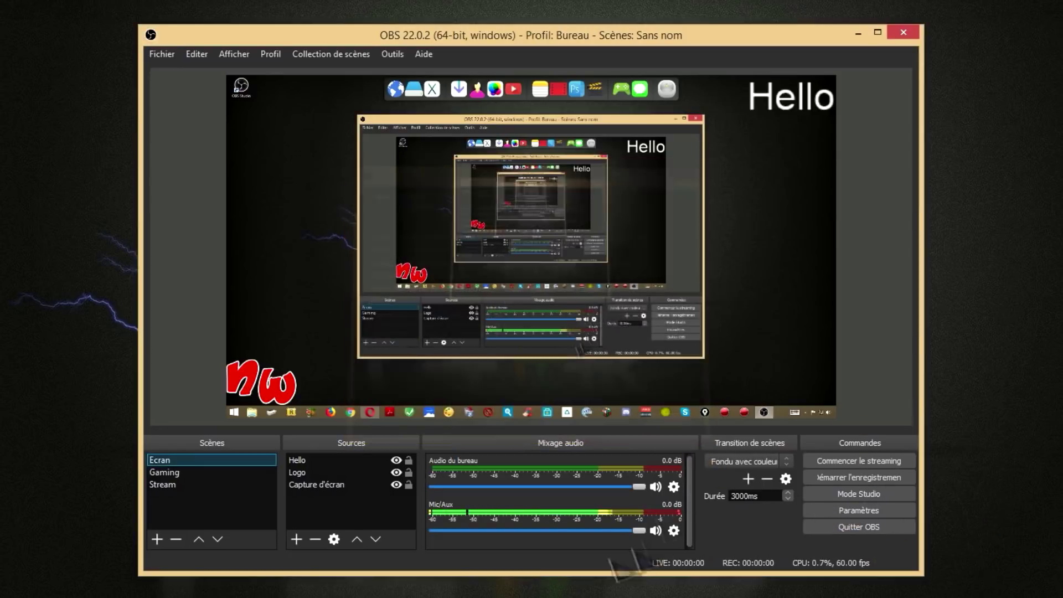
Step: Switch the active profile from Bureau to Stream
click(272, 53)
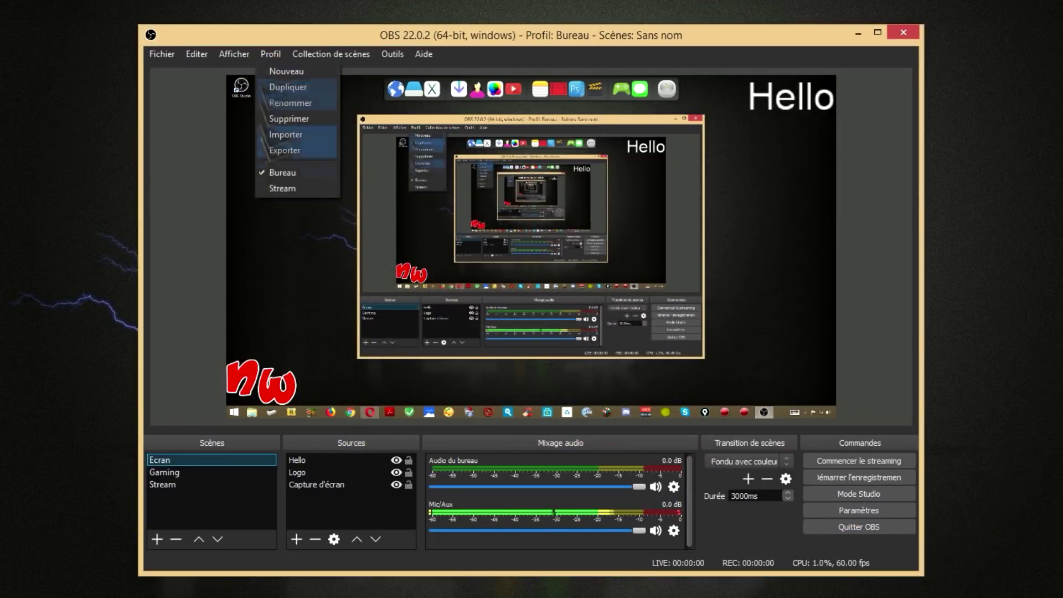
click(278, 188)
Step: Launch the automatic configuration assistant for the Stream profile, keep it optimised for streaming, and set the frame rate to 30 FPS
click(392, 53)
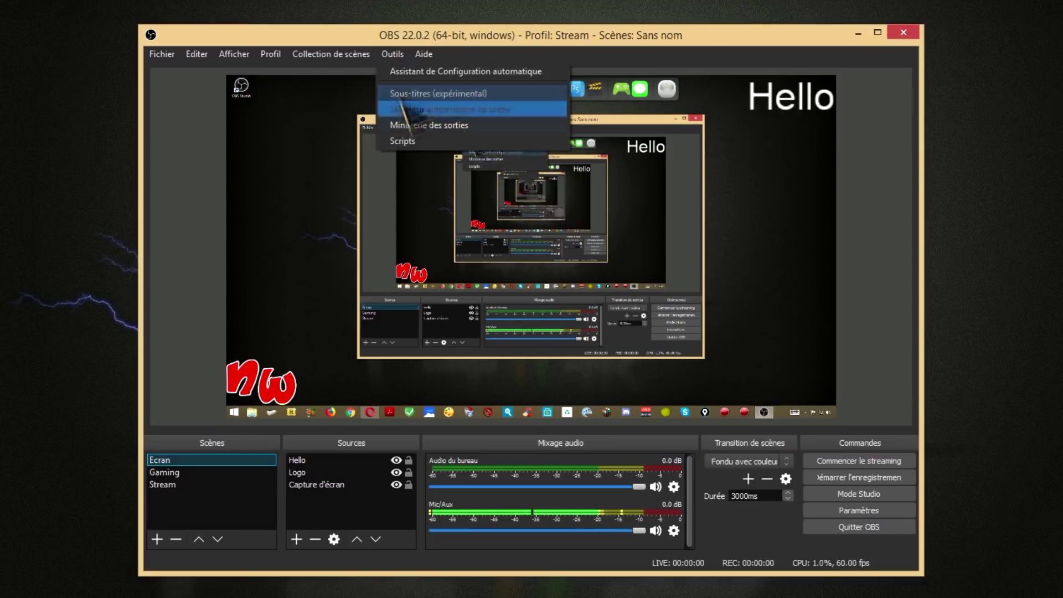
click(443, 72)
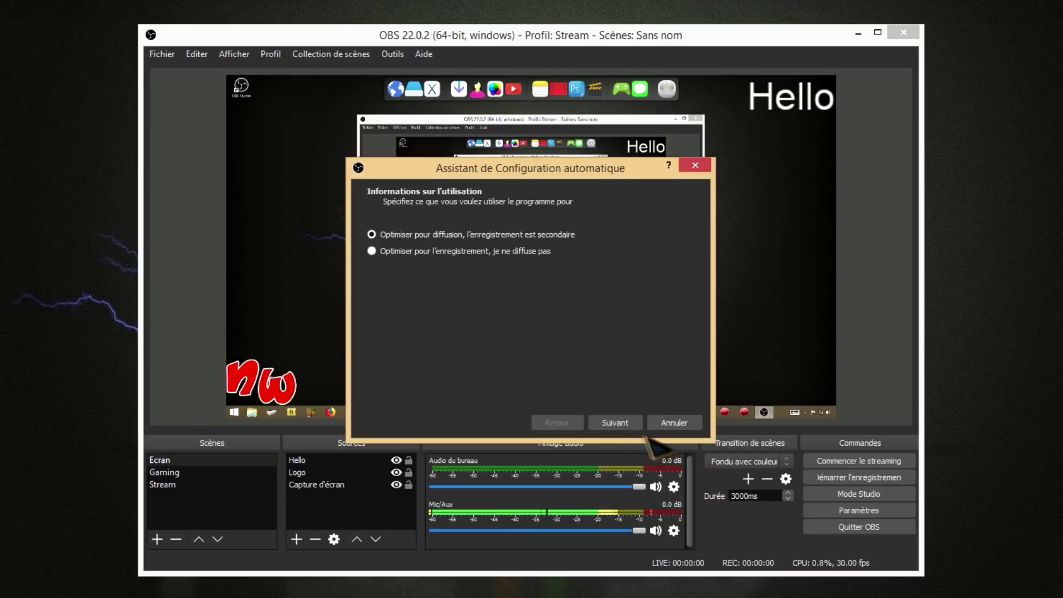
click(624, 423)
click(581, 255)
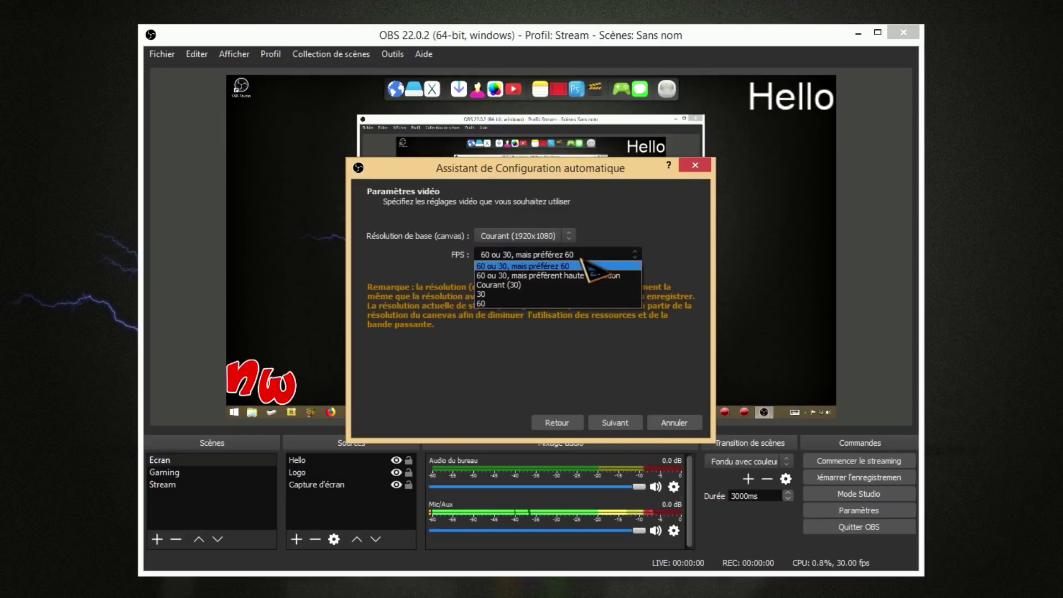
click(521, 295)
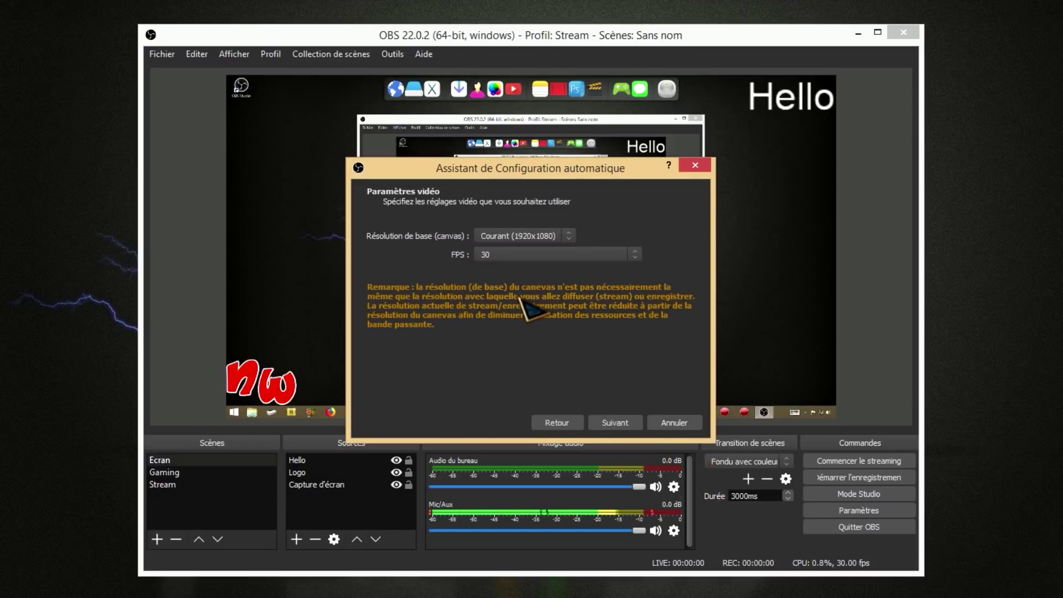
click(616, 423)
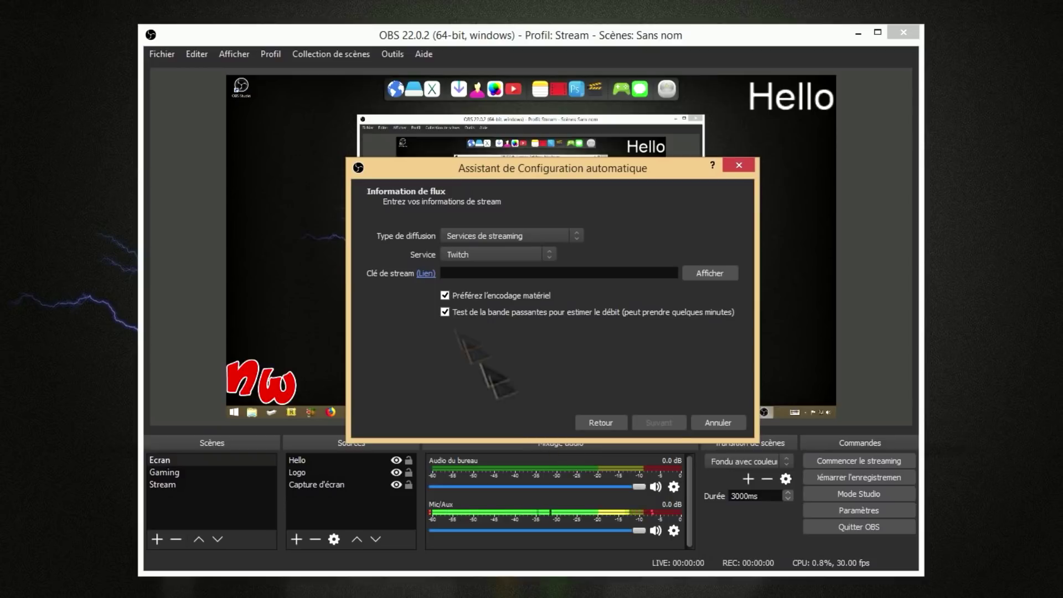
Step: Keep Twitch as the streaming service in the stream information, then cancel the assistant
click(492, 256)
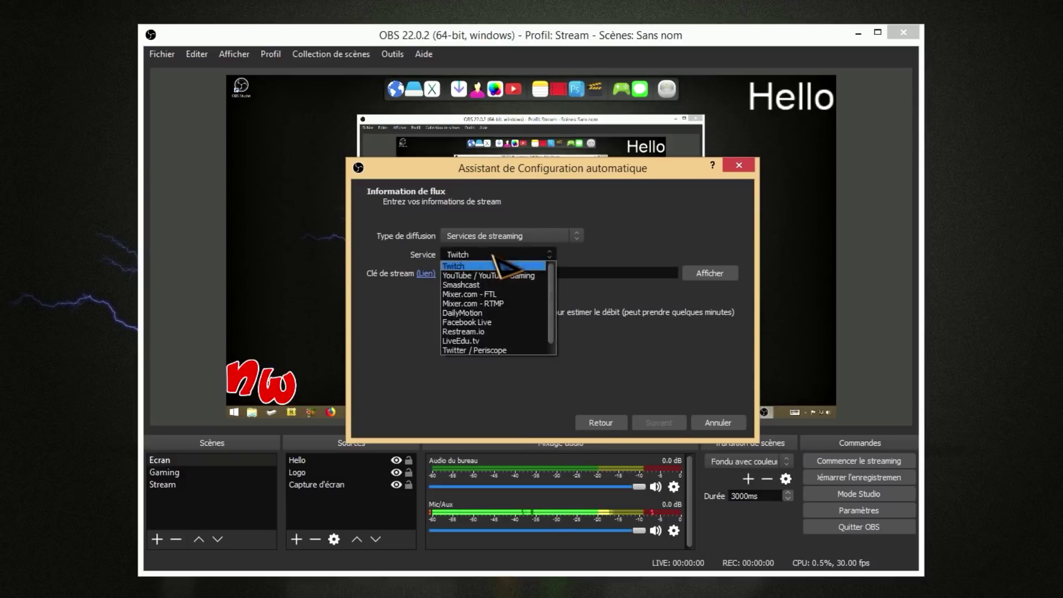
click(482, 266)
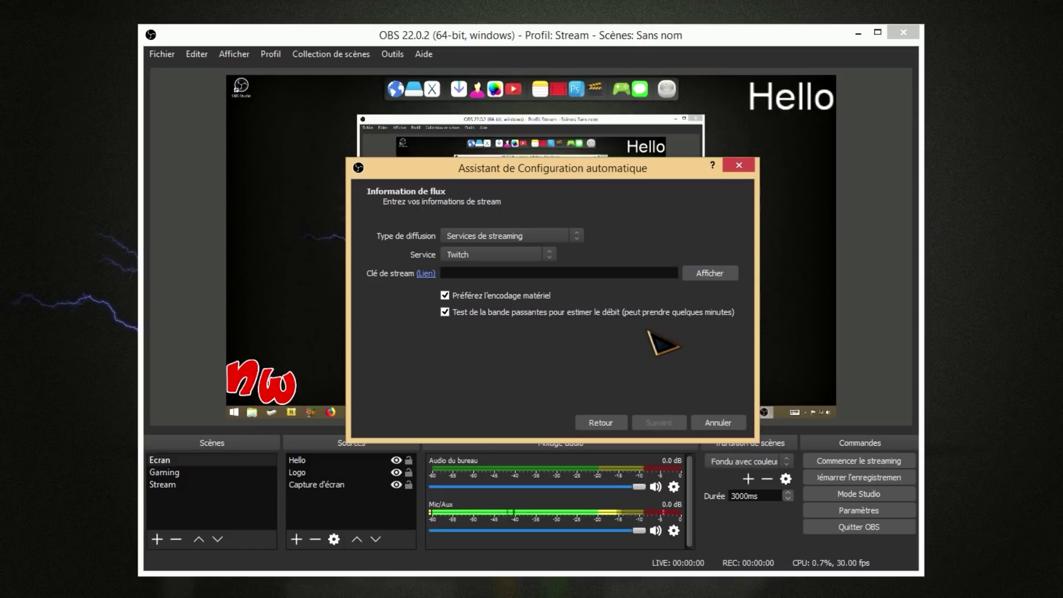
click(713, 423)
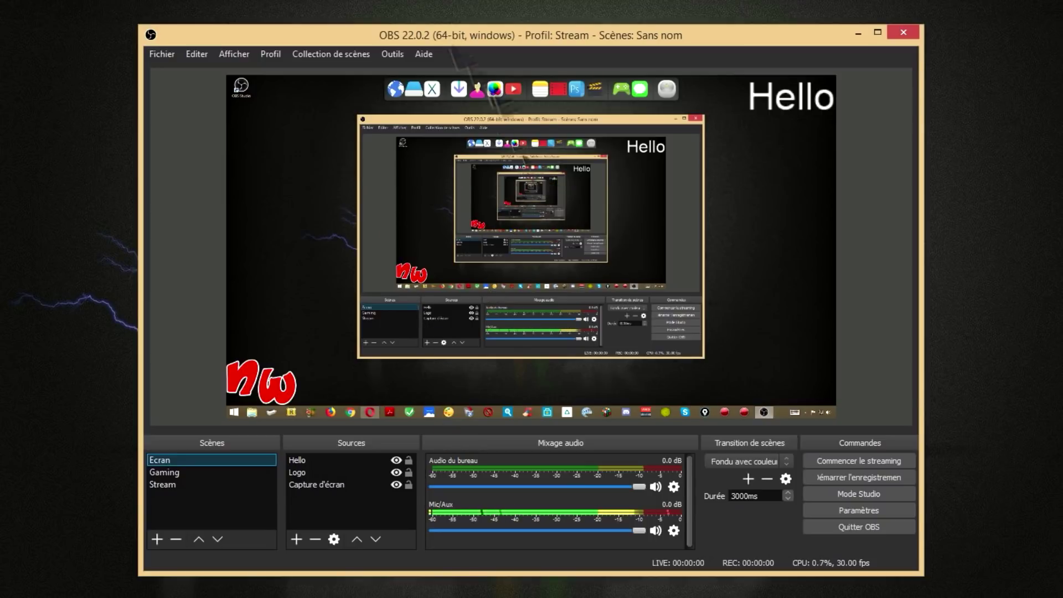
click(271, 54)
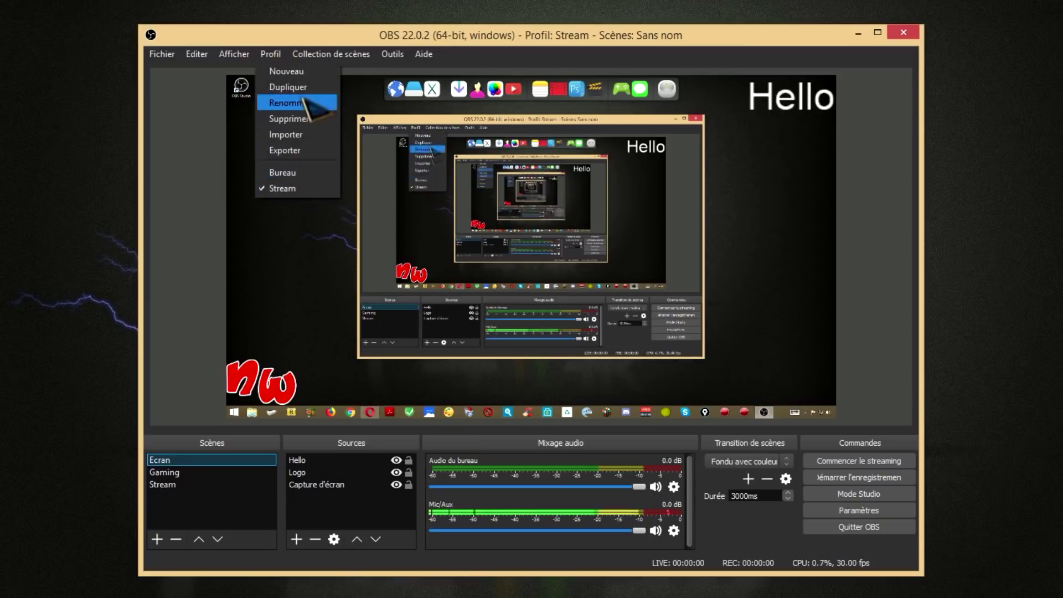
click(174, 316)
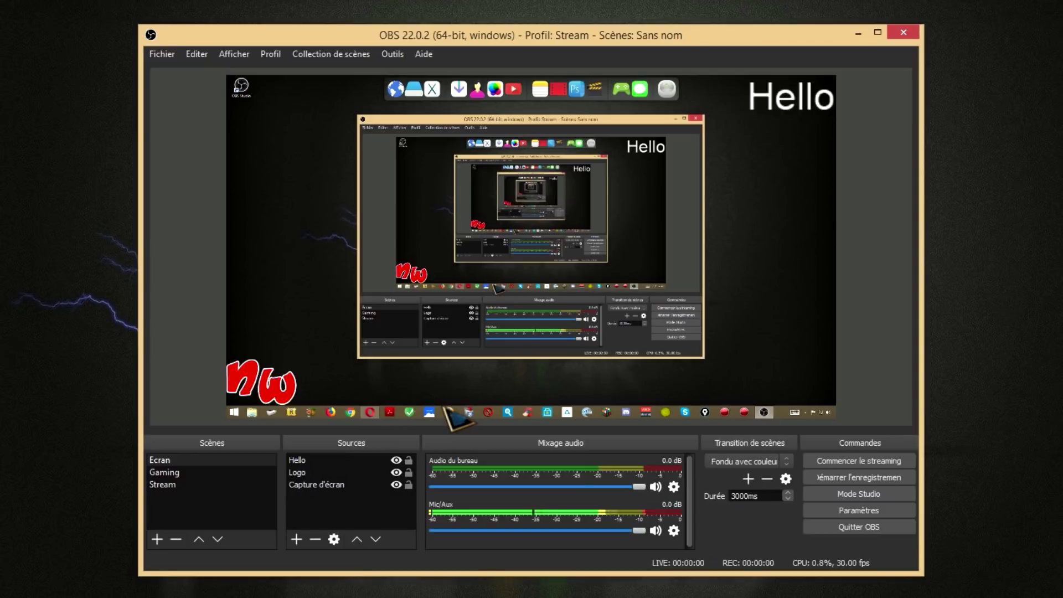
Step: Check the recording file path in the Stream profile's recording output settings, then close the settings
click(858, 509)
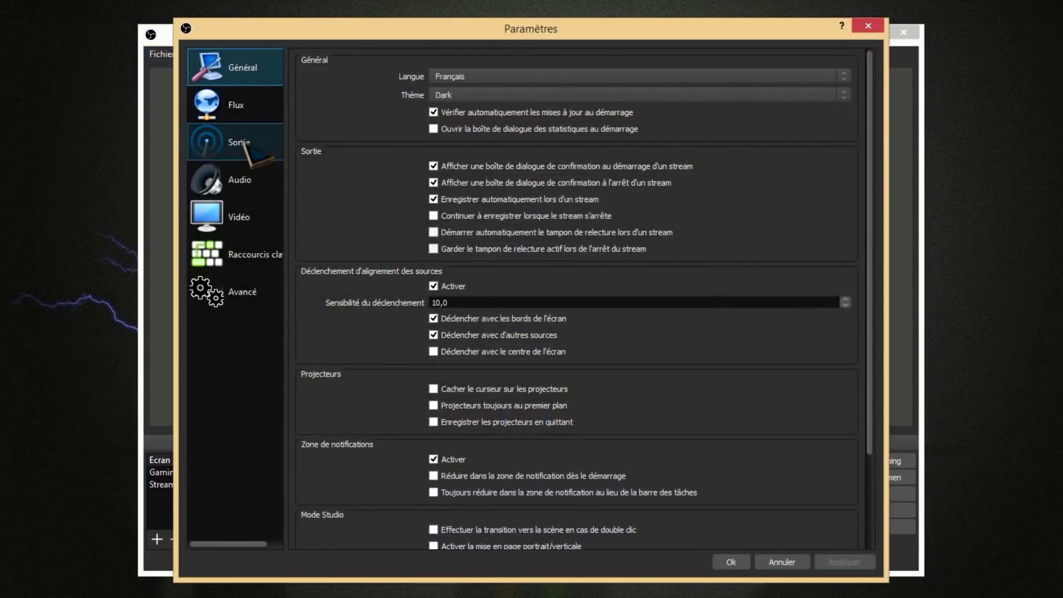
click(243, 142)
click(513, 95)
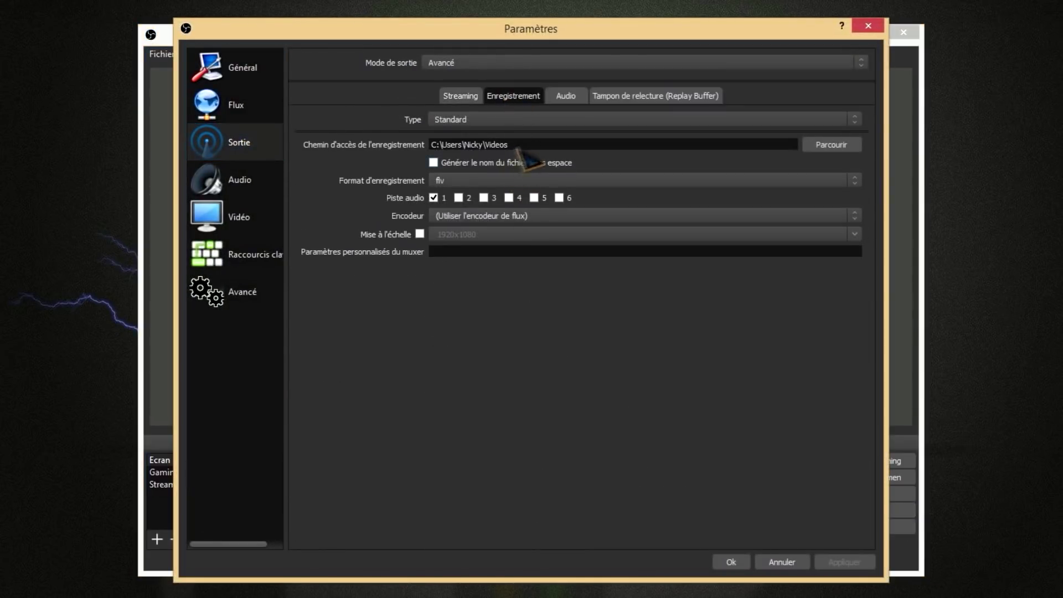
drag(521, 148, 429, 145)
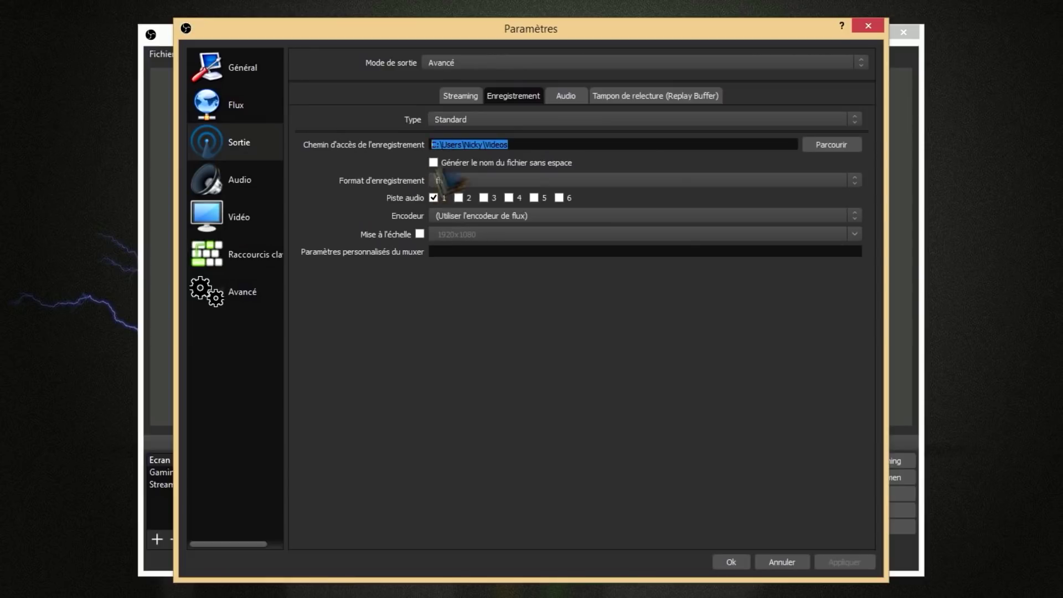
click(868, 26)
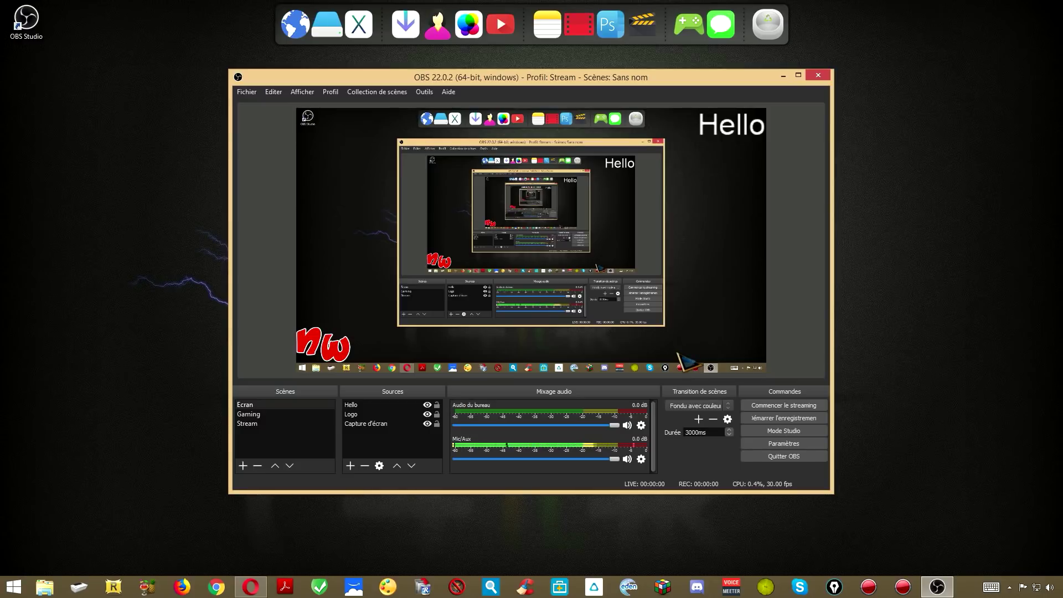
Step: Minimize the OBS window to return to the desktop
click(783, 76)
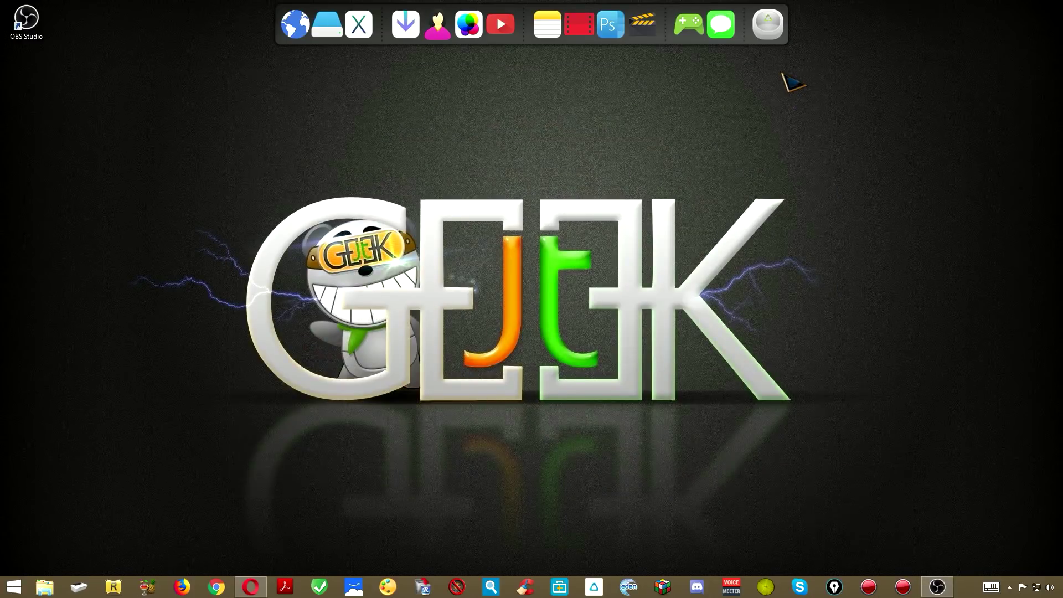